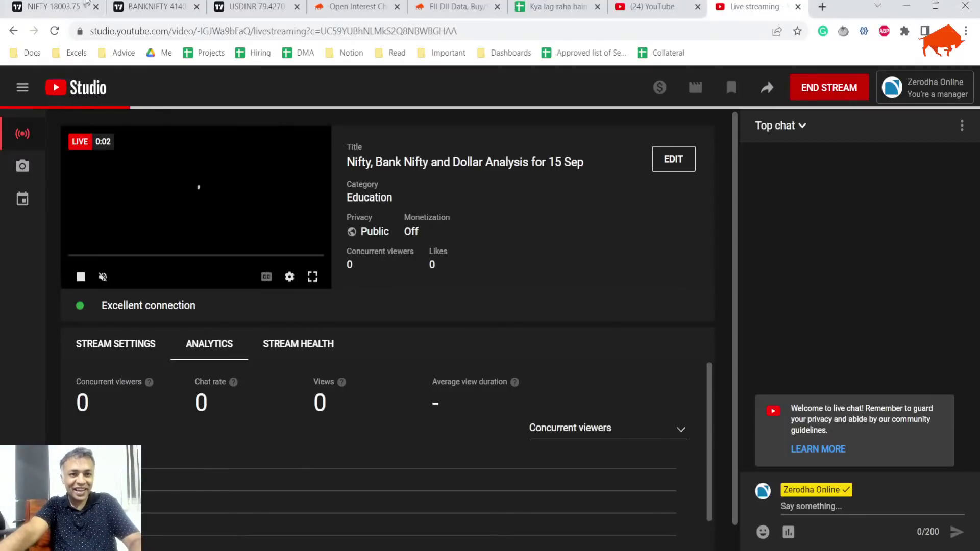
# Step: Switch to the market notes spreadsheet and look over the 14-Sep and 13-Sep entries
pyautogui.click(537, 4)
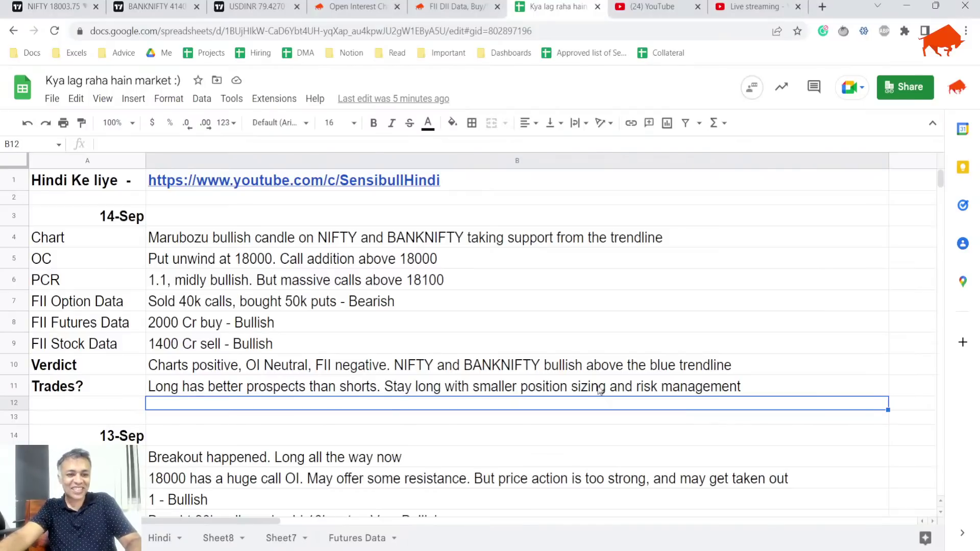
pyautogui.scroll(-3, 382, 307)
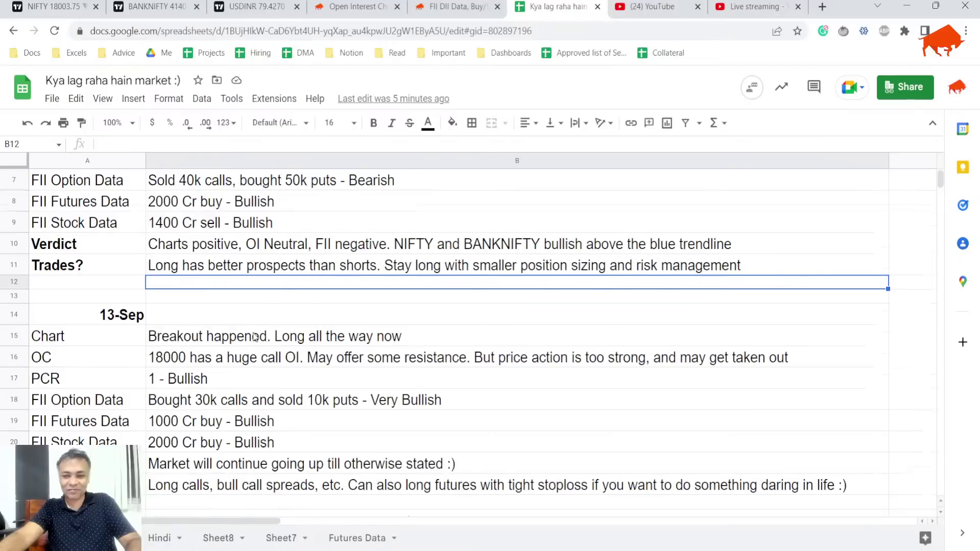
pyautogui.scroll(3, 254, 336)
# Step: Set the date of the topmost entry in A3 to 9/15/2022
pyautogui.doubleClick(90, 214)
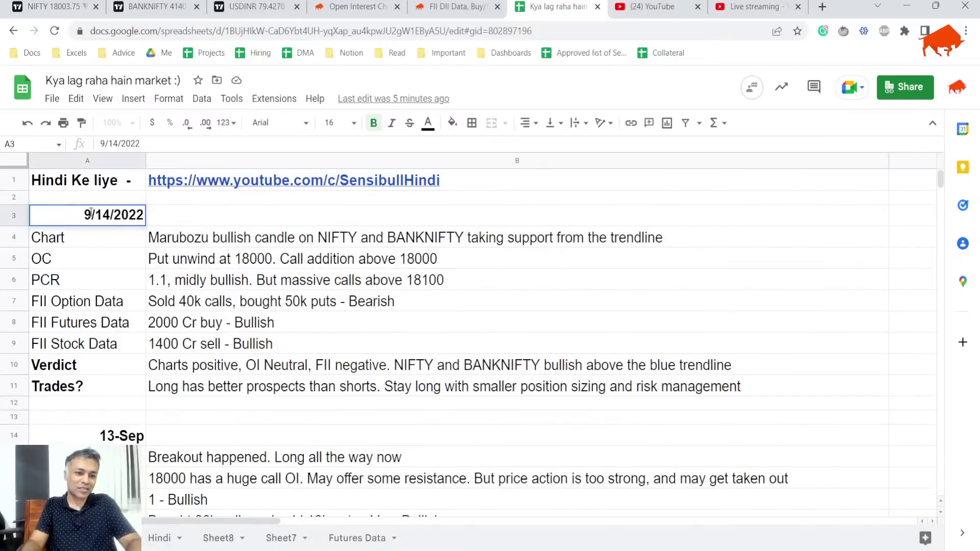
pyautogui.press('Right')
pyautogui.press('Right')
pyautogui.press('Right')
pyautogui.hotkey('shift', 'Left')
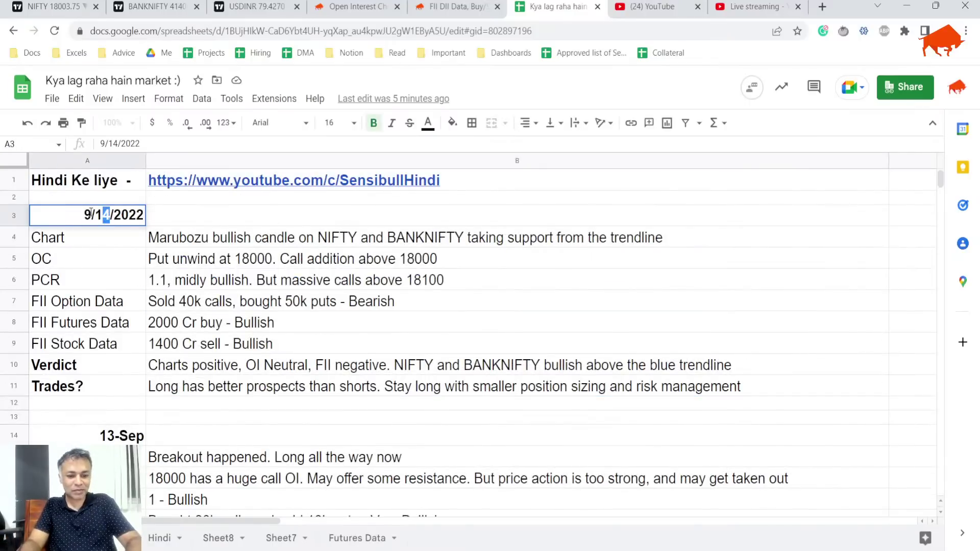
pyautogui.write('5')
pyautogui.press('Return')
# Step: Look through the rows of the topmost entry and the 13-Sep notes below it
pyautogui.press('Down')
pyautogui.press('Down')
pyautogui.press('Down')
pyautogui.press('Down')
pyautogui.press('Down')
pyautogui.press('Down')
pyautogui.press('Down')
pyautogui.press('Down')
pyautogui.press('Down')
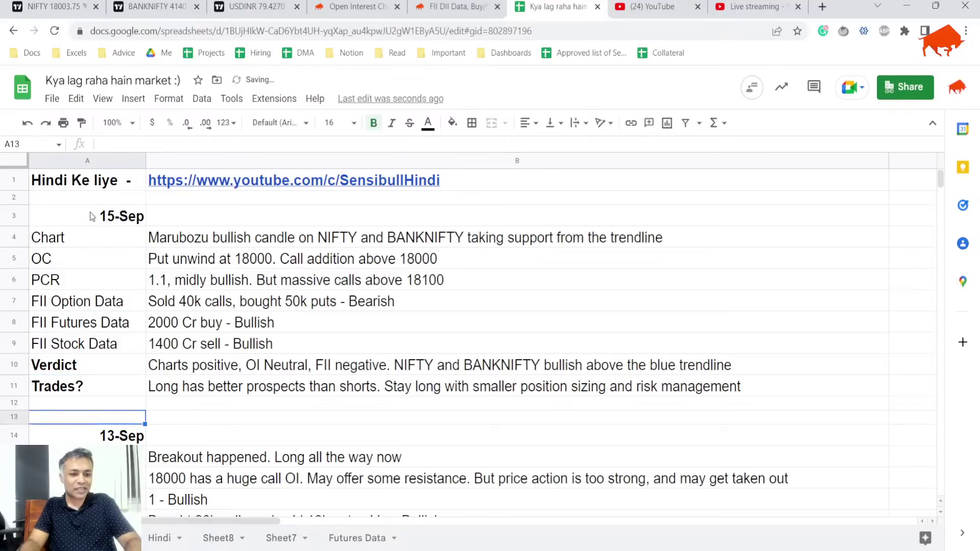
pyautogui.press('Up')
pyautogui.press('Up')
pyautogui.press('Up')
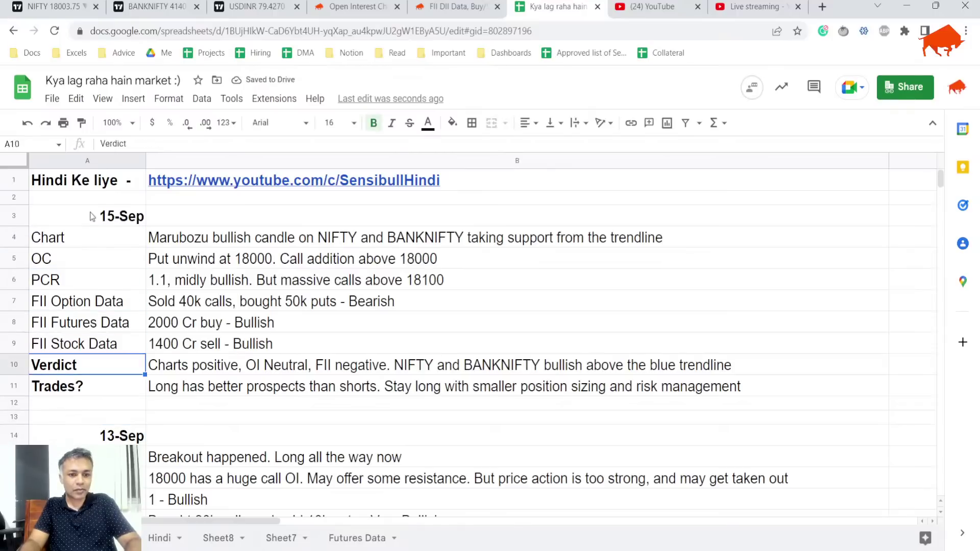
pyautogui.press('Up')
pyautogui.press('Up')
pyautogui.press('Up')
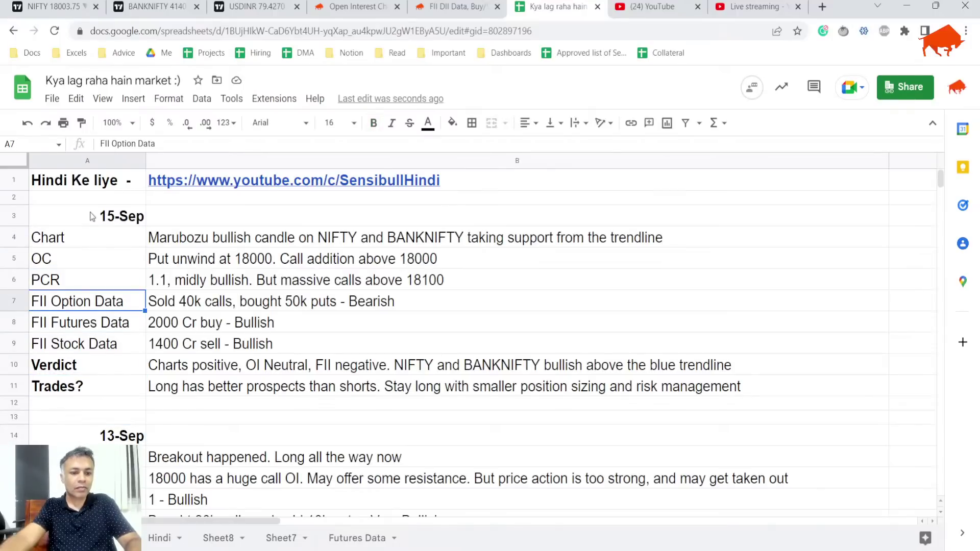
pyautogui.scroll(-3, 92, 215)
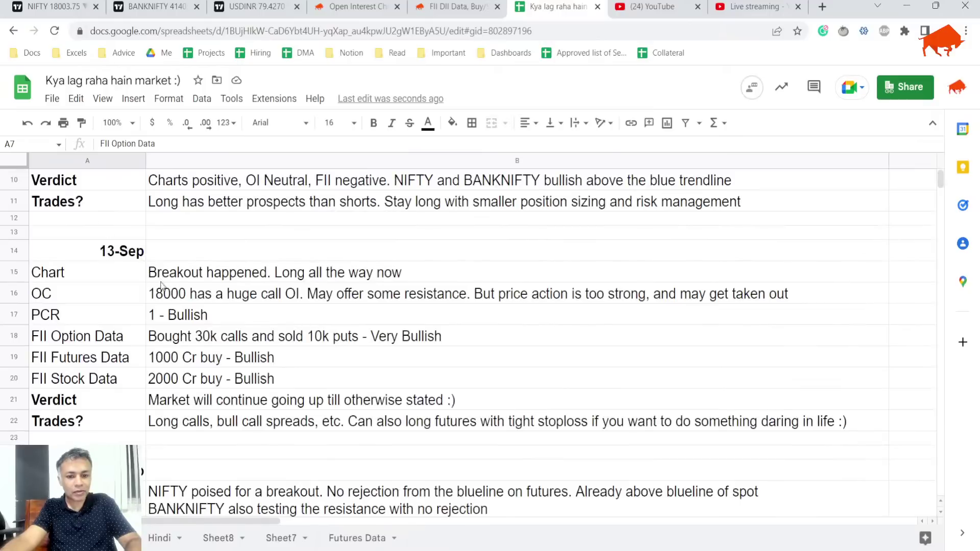
pyautogui.scroll(3, 171, 299)
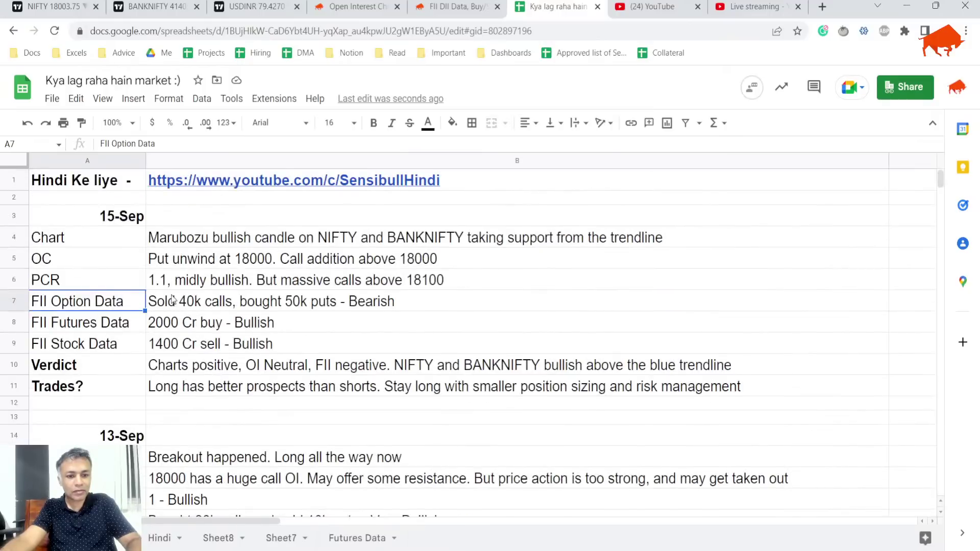
# Step: Copy the topmost entry's notes in A4:B11 and add a new blank sheet to the workbook
pyautogui.moveTo(56, 240); pyautogui.dragTo(513, 393)
pyautogui.hotkey('ctrl', 'c')
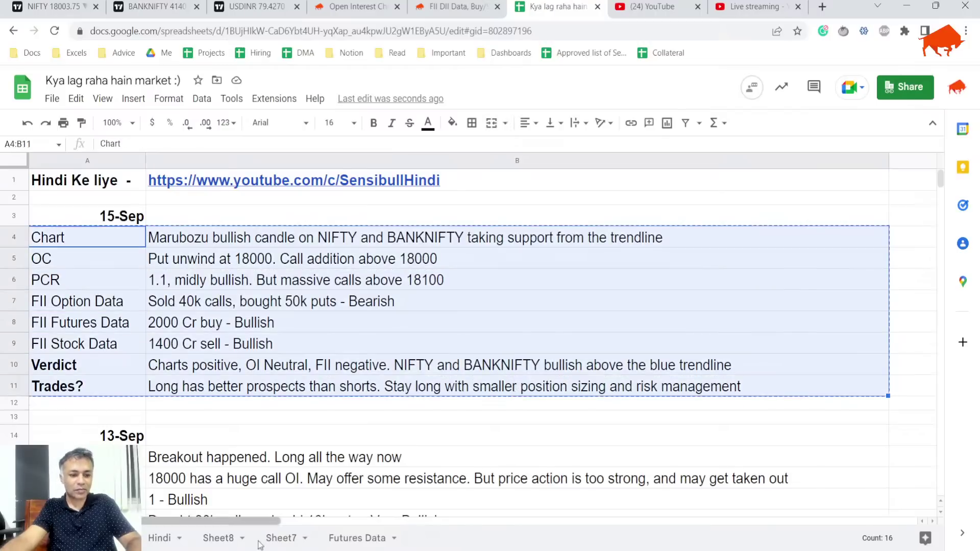
pyautogui.hotkey('shift', 'F11')
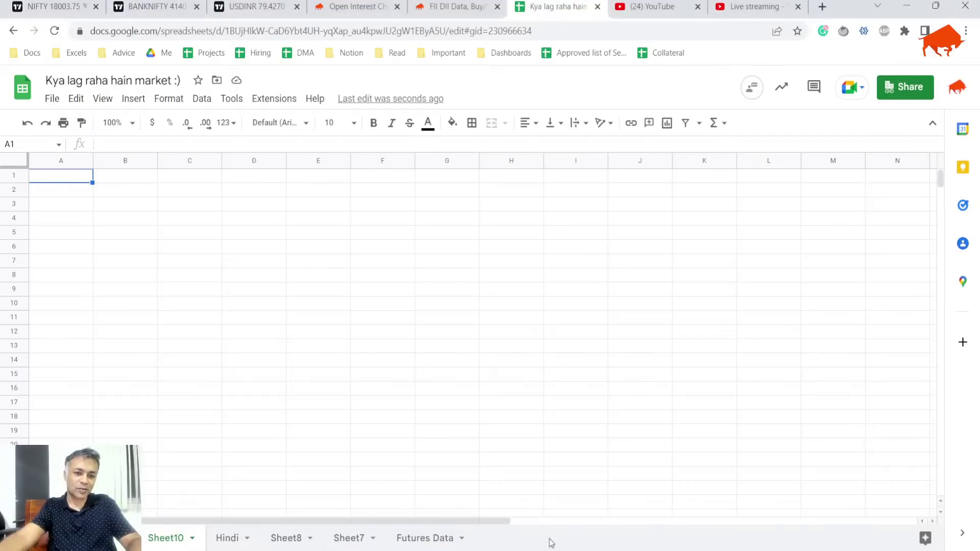
pyautogui.click(63, 384)
# Step: Undo the new sheet and the recent edits until the original 14-Sep notes, starting with the doji chart comment, are restored
pyautogui.hotkey('ctrl', 'z')
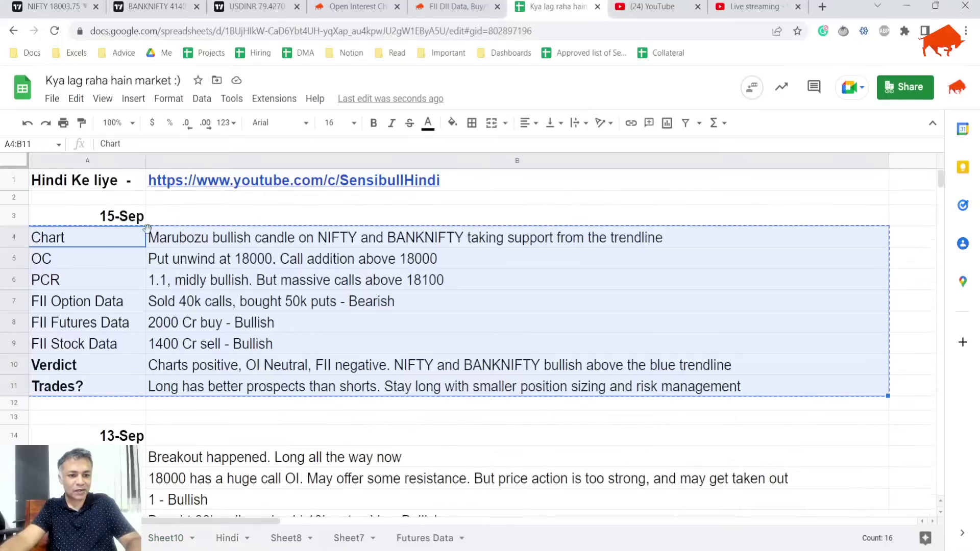
pyautogui.hotkey('ctrl', 'z')
pyautogui.hotkey('ctrl', 'z')
pyautogui.hotkey('ctrl', 'z')
pyautogui.hotkey('ctrl', 'z')
pyautogui.hotkey('ctrl', 'z')
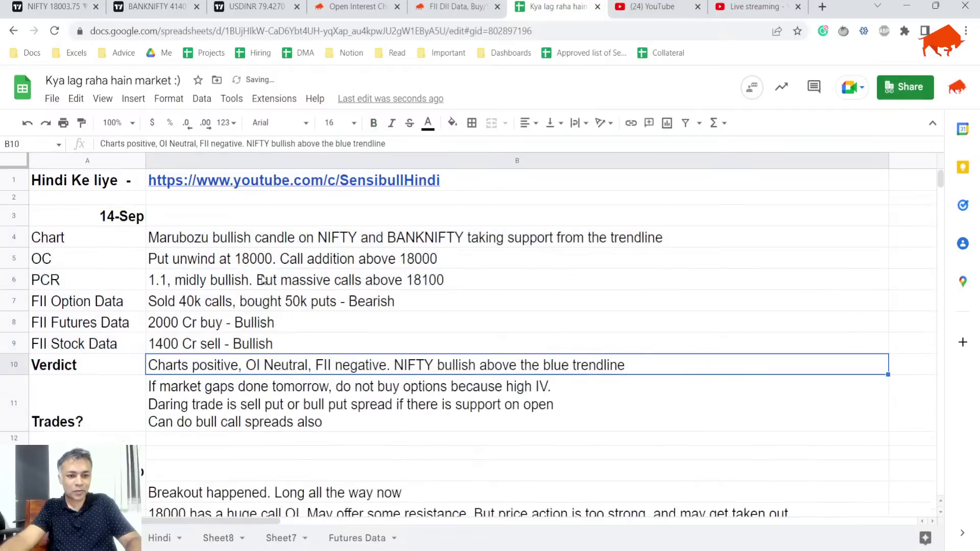
pyautogui.hotkey('ctrl', 'z')
pyautogui.hotkey('ctrl', 'z')
pyautogui.hotkey('ctrl', 'z')
pyautogui.hotkey('ctrl', 'z')
pyautogui.hotkey('ctrl', 'z')
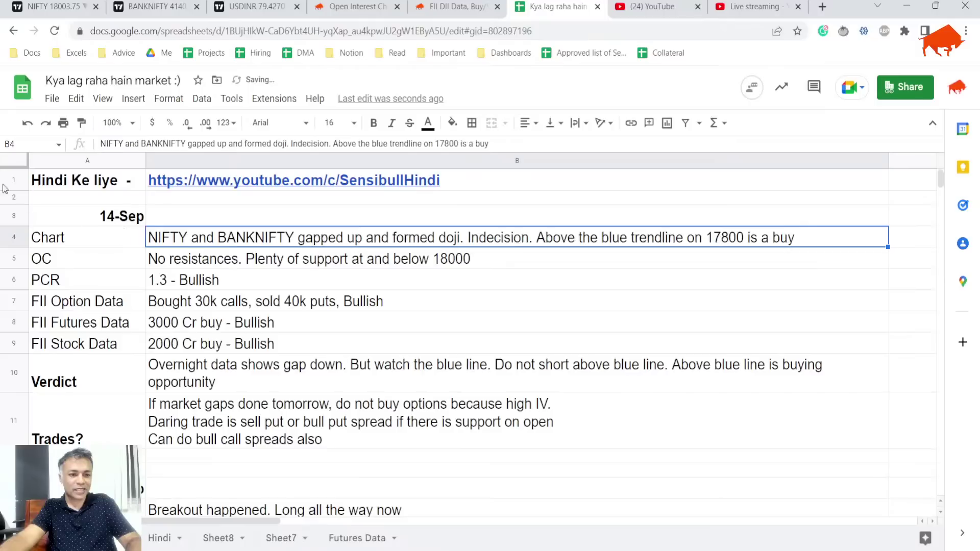
# Step: Insert eleven blank rows above the 14-Sep entry, starting at row 2
pyautogui.rightClick(11, 199)
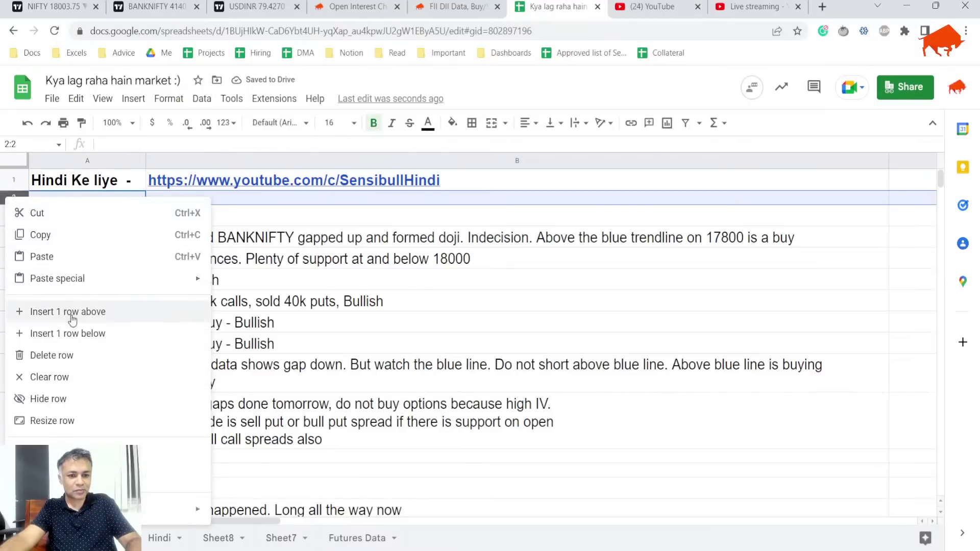
pyautogui.click(72, 312)
pyautogui.keyDown('shift'); pyautogui.click(20, 213); pyautogui.keyUp('shift')
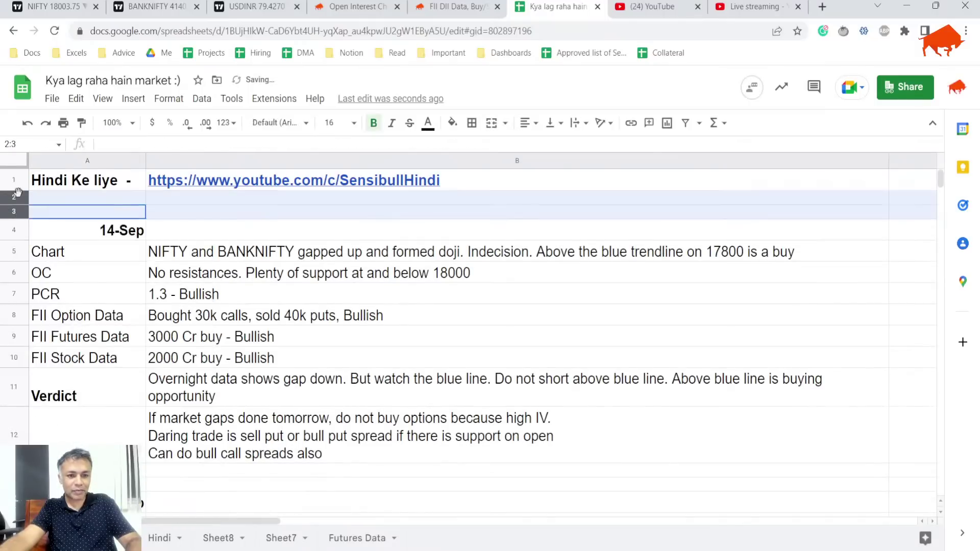
pyautogui.rightClick(17, 197)
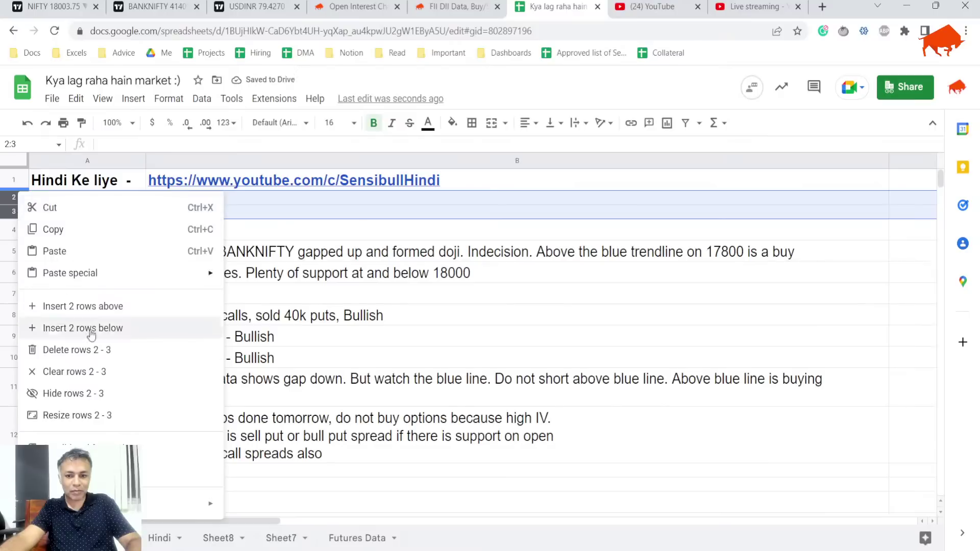
pyautogui.click(115, 305)
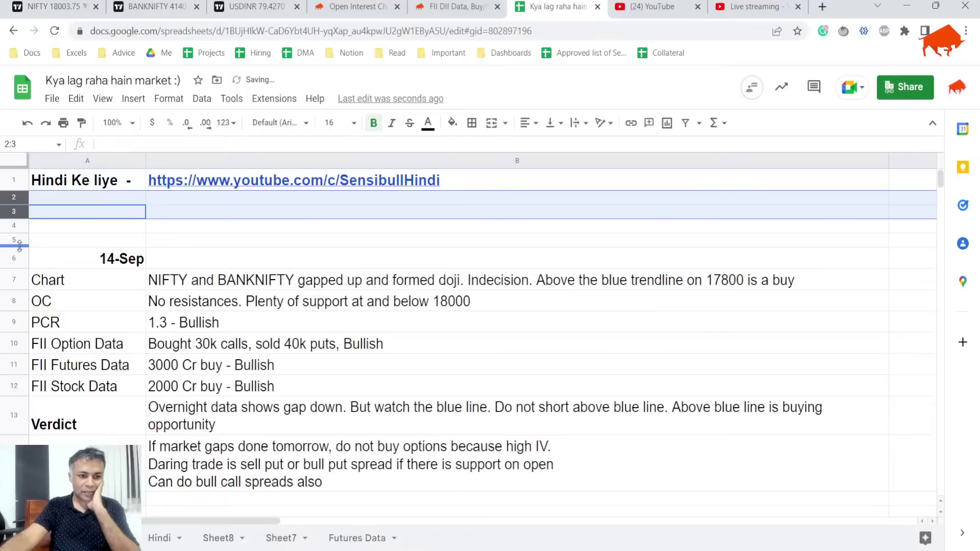
pyautogui.moveTo(13, 240); pyautogui.dragTo(12, 199)
pyautogui.rightClick(11, 200)
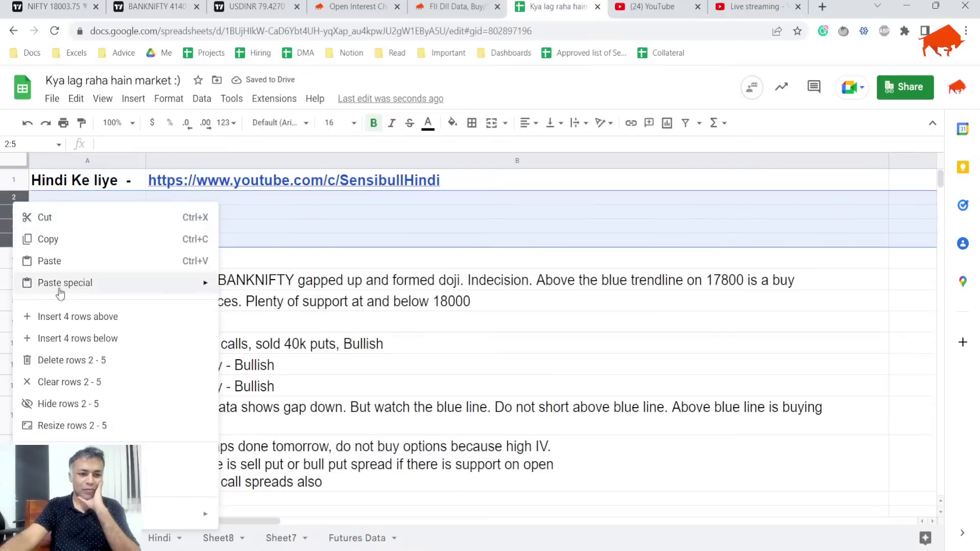
pyautogui.click(64, 319)
pyautogui.rightClick(11, 228)
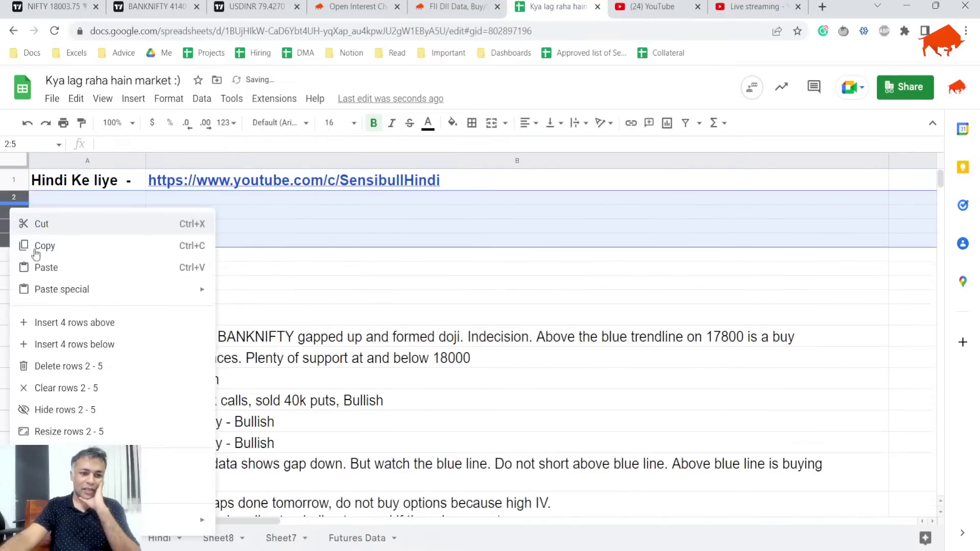
pyautogui.click(79, 322)
# Step: Copy the 14-Sep date and row labels from A14:A22 and paste them into the blank area starting at A3
pyautogui.scroll(-3, 79, 325)
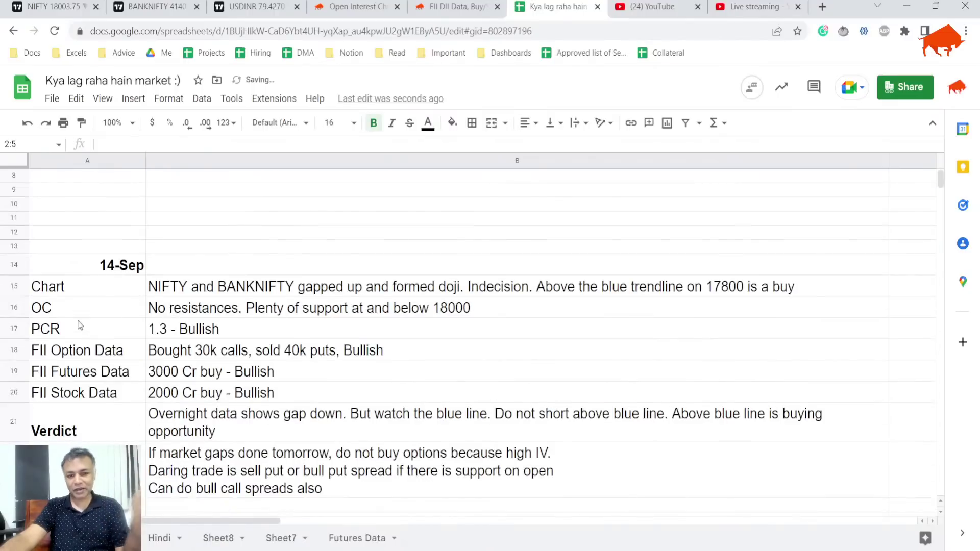
pyautogui.click(103, 271)
pyautogui.moveTo(103, 277); pyautogui.dragTo(102, 477)
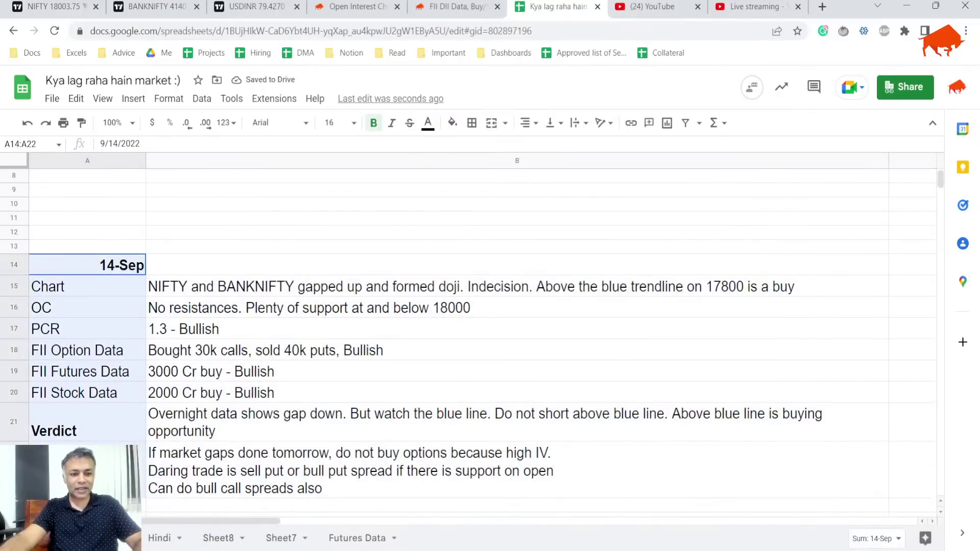
pyautogui.hotkey('ctrl', 'c')
pyautogui.scroll(3, 110, 286)
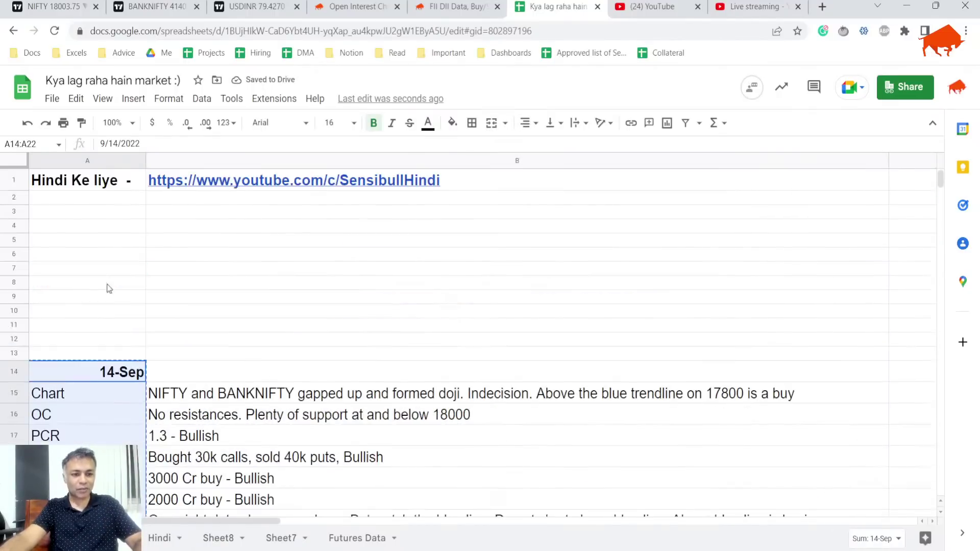
pyautogui.click(95, 204)
pyautogui.hotkey('ctrl', 'v')
# Step: Set the date of the new entry in A3 to 9/15/2022
pyautogui.doubleClick(95, 205)
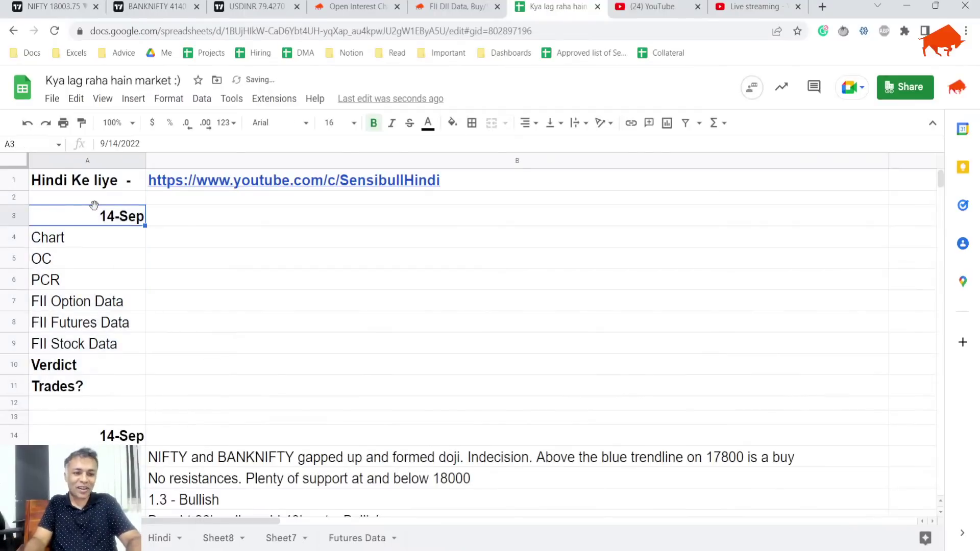
pyautogui.press('Left')
pyautogui.press('Left')
pyautogui.press('Left')
pyautogui.press('Left')
pyautogui.press('Left')
pyautogui.hotkey('shift', 'Left')
pyautogui.write('5')
pyautogui.press('Return')
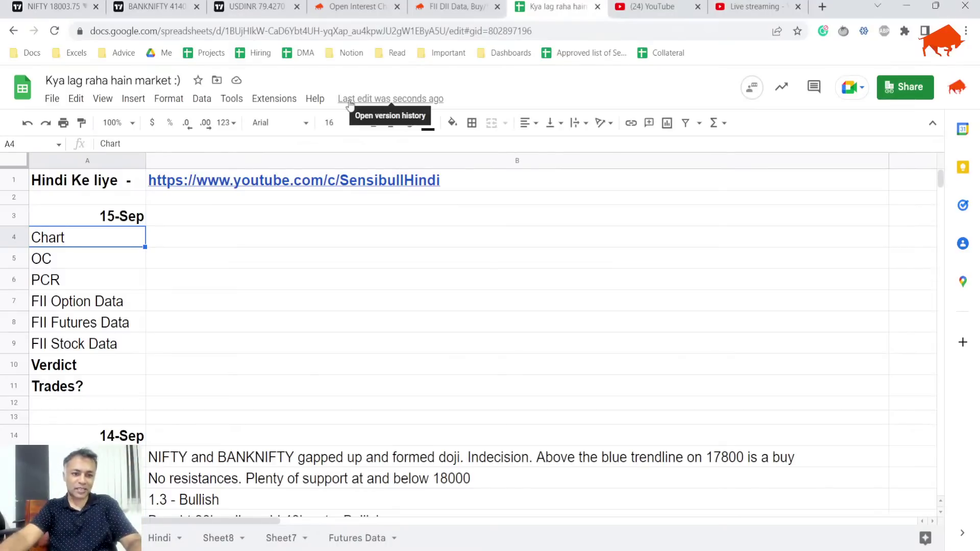
# Step: Check the live stream's status and chat in YouTube Studio, and return to the market notes spreadsheet
pyautogui.scroll(-1, 214, 286)
pyautogui.scroll(1, 214, 286)
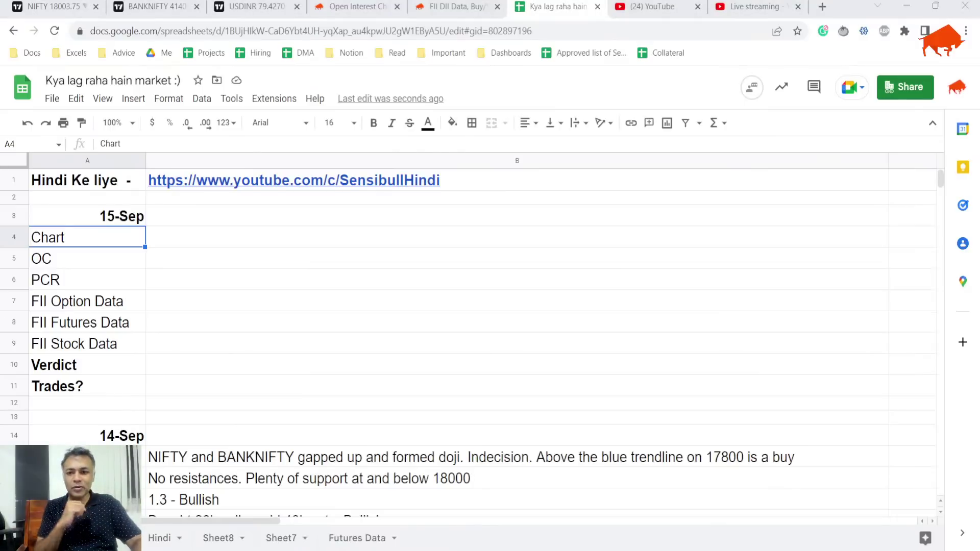
pyautogui.click(753, 6)
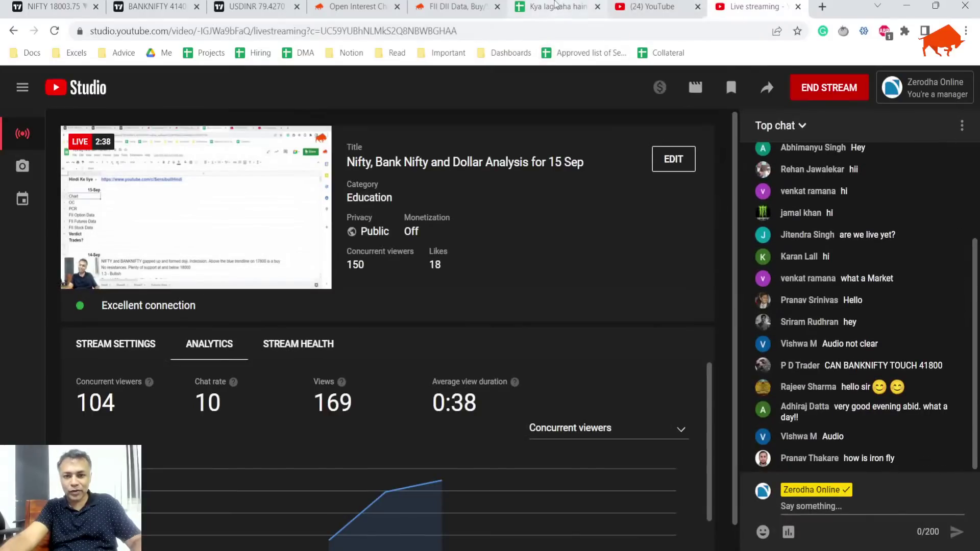
pyautogui.click(557, 6)
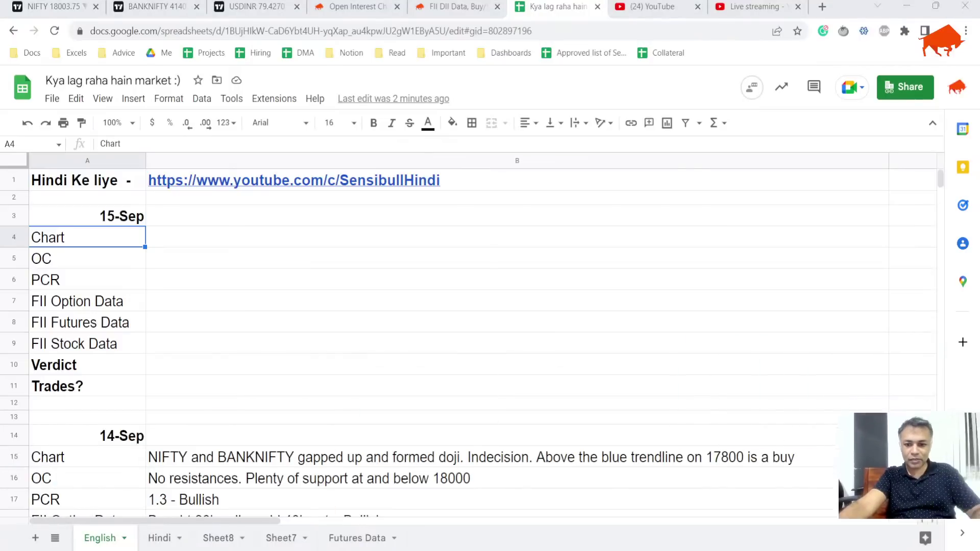
# Step: Review the 14-Sep Trades notes and the Sheet7 note on selling puts when the market goes up after open
pyautogui.scroll(-3, 309, 299)
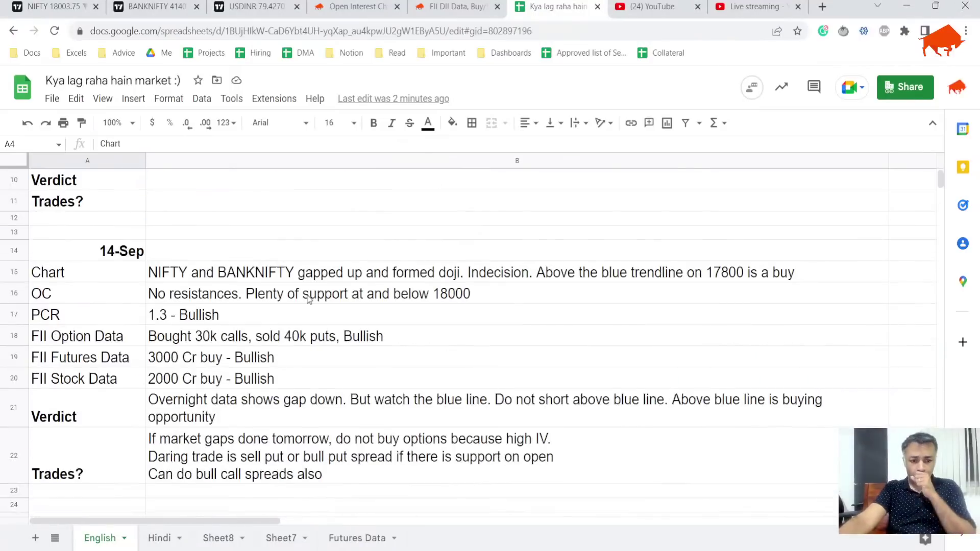
pyautogui.click(280, 461)
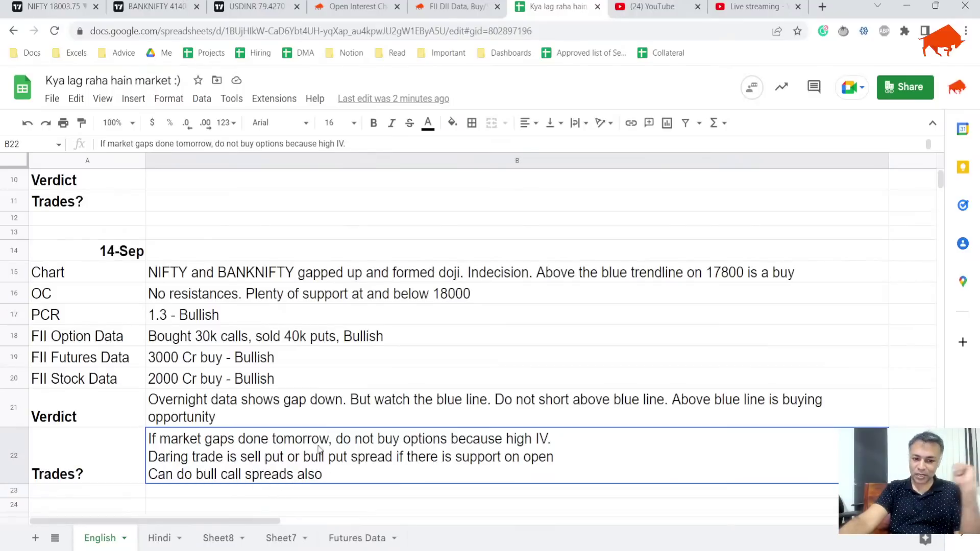
pyautogui.click(280, 540)
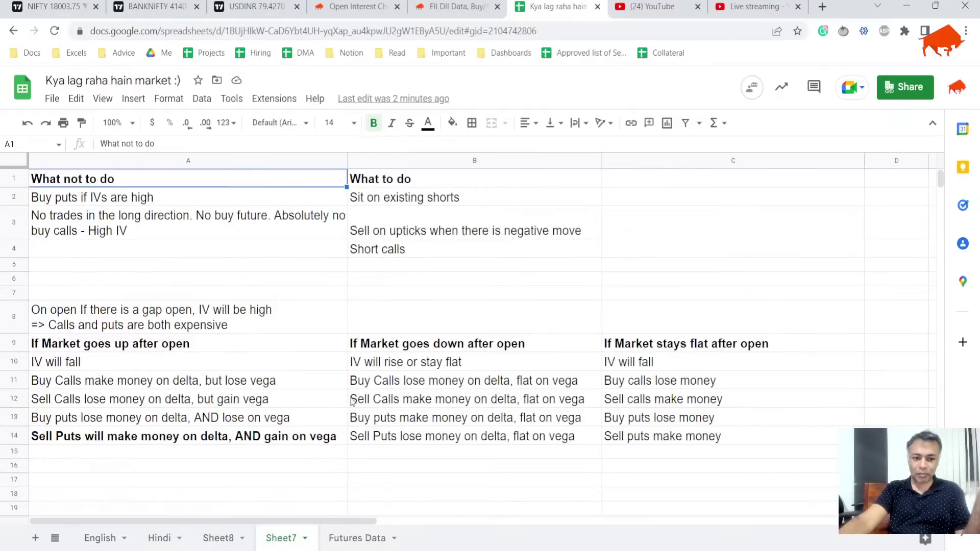
pyautogui.click(144, 442)
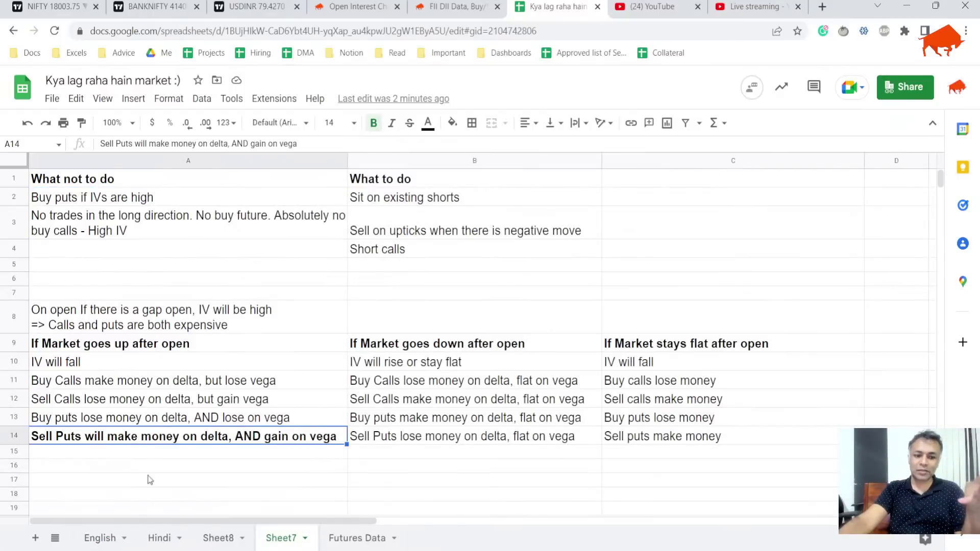
# Step: Return to the English sheet and review the 15-Sep template together with the 14-Sep entry
pyautogui.click(98, 539)
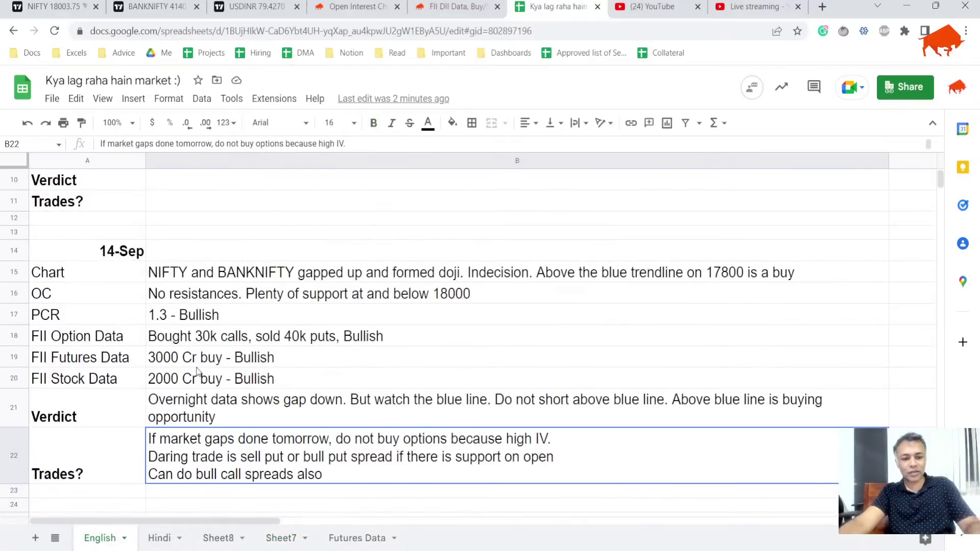
pyautogui.scroll(3, 197, 371)
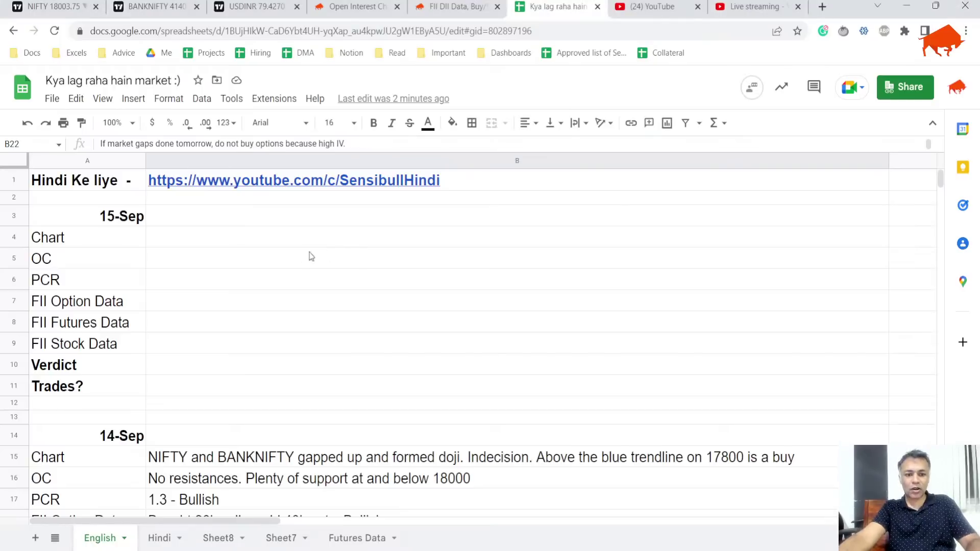
pyautogui.scroll(-4, 309, 256)
pyautogui.scroll(1, 295, 249)
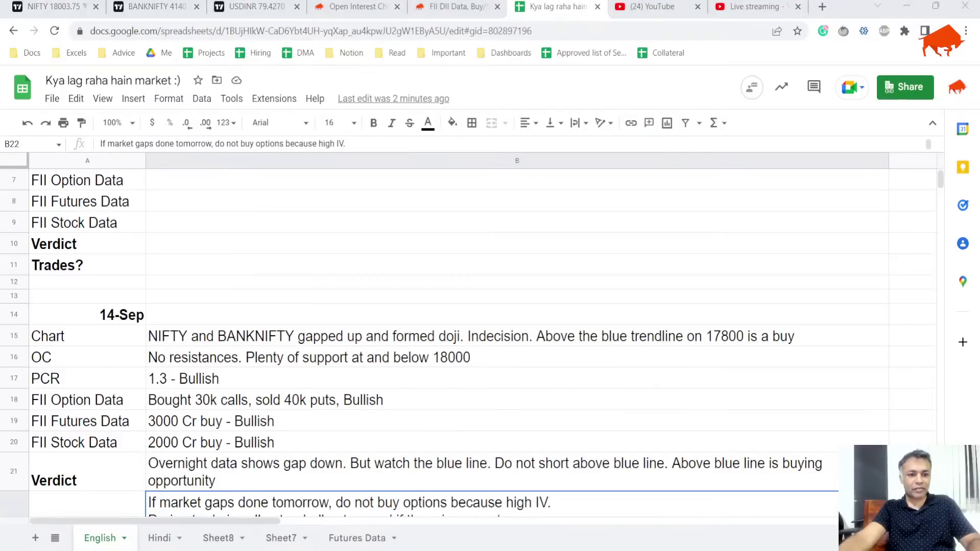
# Step: Fill the 15-Sep Chart note in B4 with "Marubozu bullish candle on NIFTY and BANKNIFTY taking support from the trendline", removing the pasted "Chart" label
pyautogui.scroll(3, 207, 167)
pyautogui.click(203, 234)
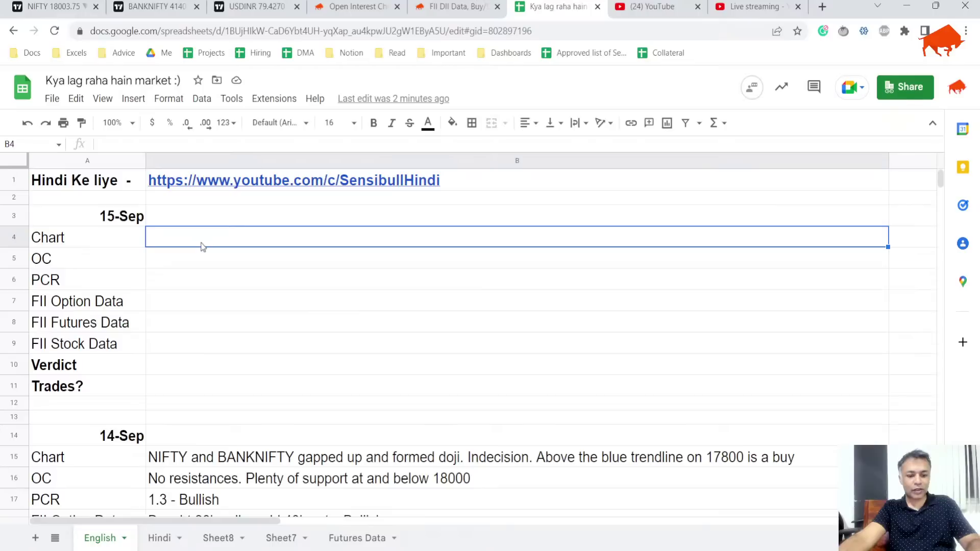
pyautogui.doubleClick(201, 240)
pyautogui.hotkey('ctrl', 'v')
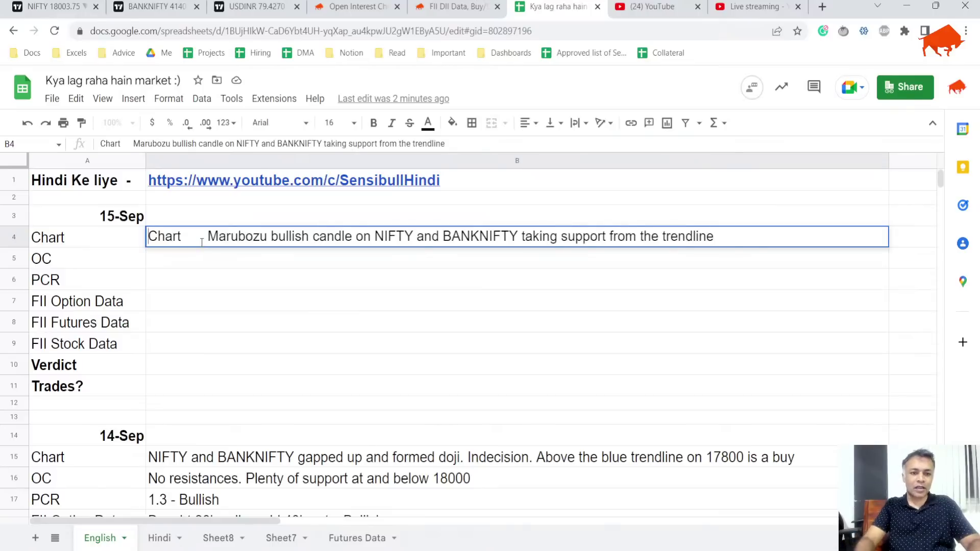
pyautogui.moveTo(202, 240); pyautogui.dragTo(148, 237)
pyautogui.press('BackSpace')
pyautogui.press('Return')
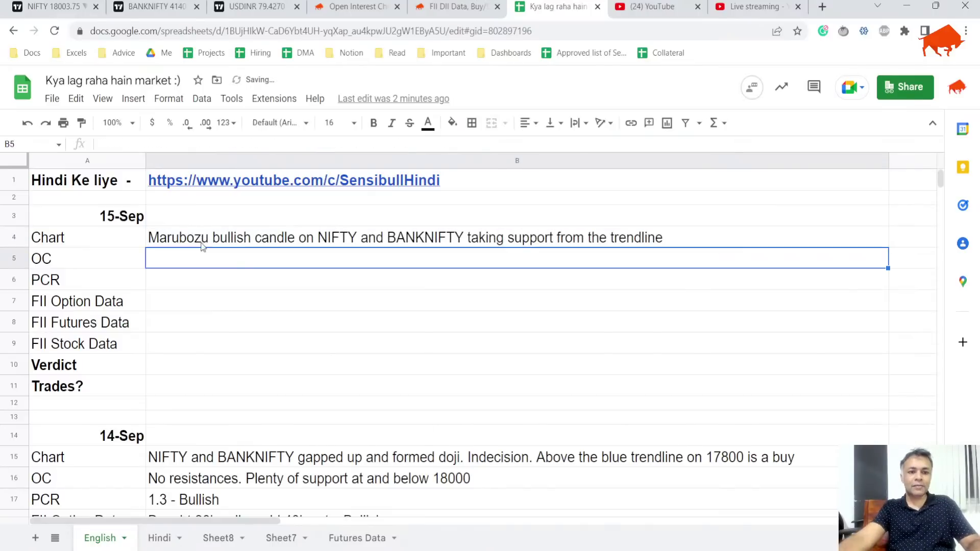
# Step: Switch to the TradingView Nifty chart, load the NIFTY1! continuous futures, and examine the latest daily candles against the trendline and volume
pyautogui.click(51, 6)
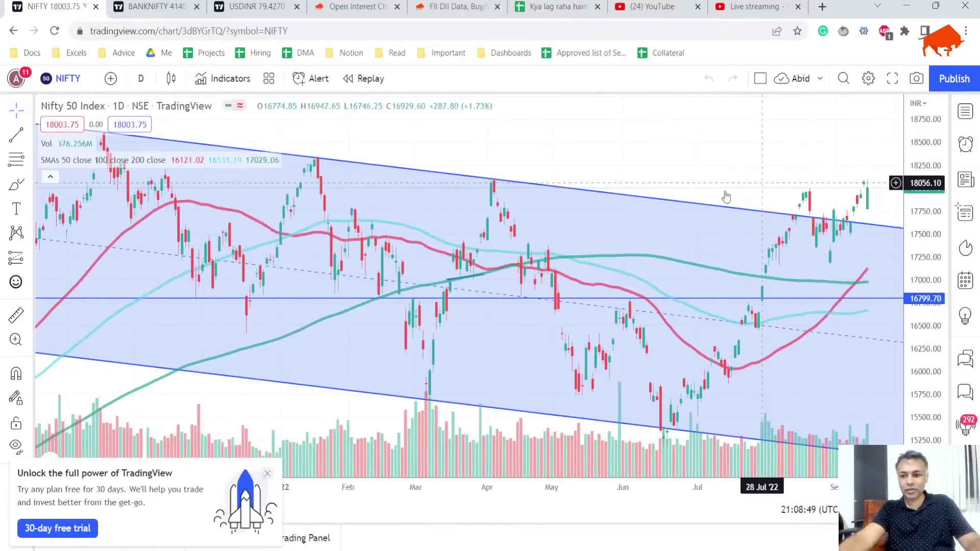
pyautogui.click(64, 78)
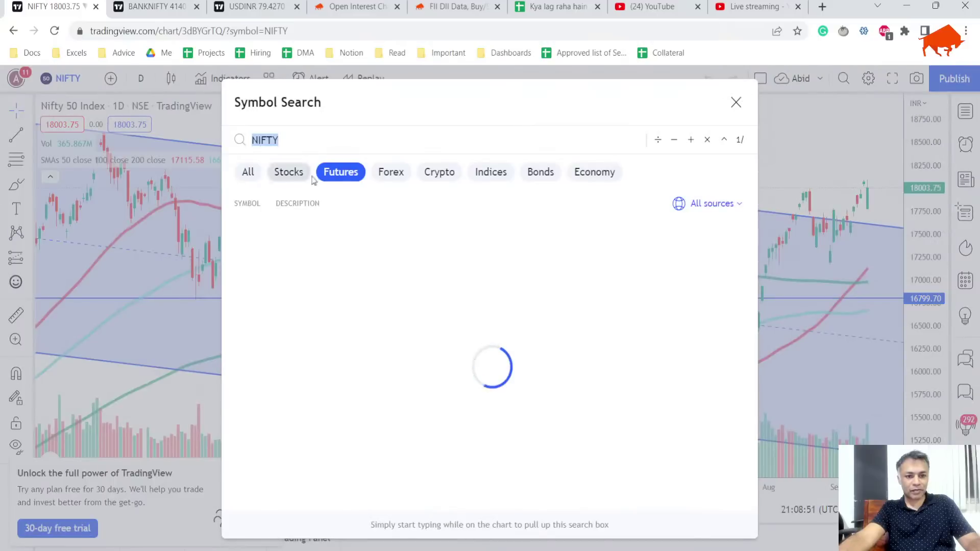
pyautogui.click(345, 230)
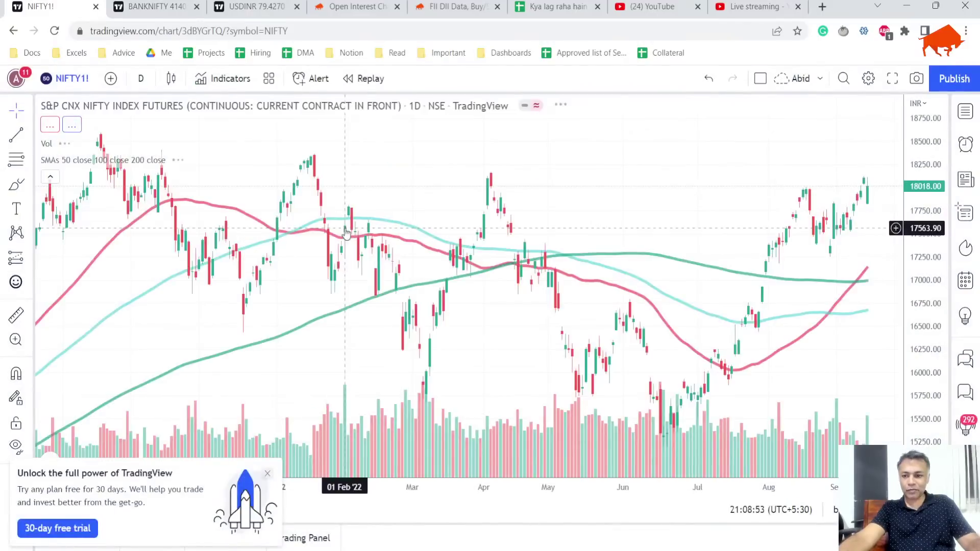
pyautogui.scroll(5, 796, 224)
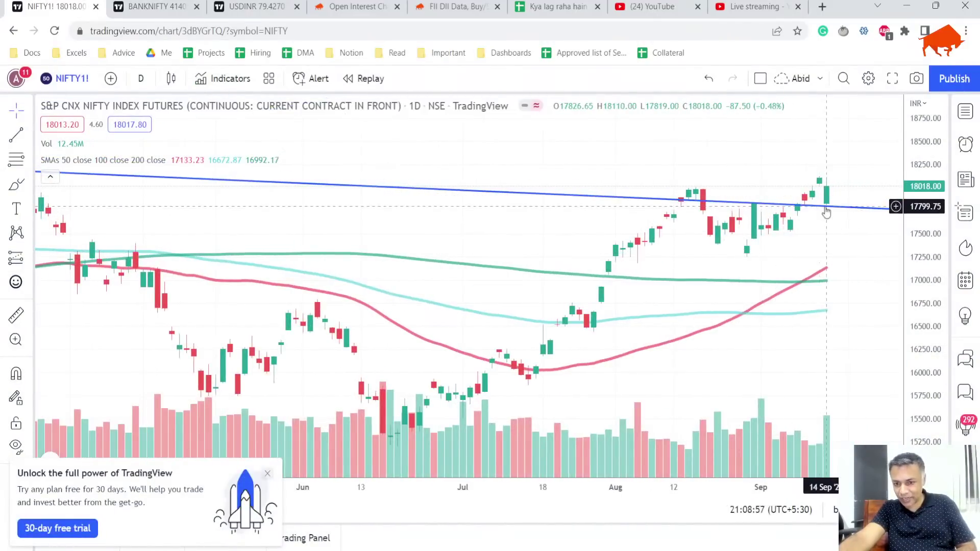
pyautogui.scroll(-3, 827, 212)
pyautogui.scroll(-3, 814, 206)
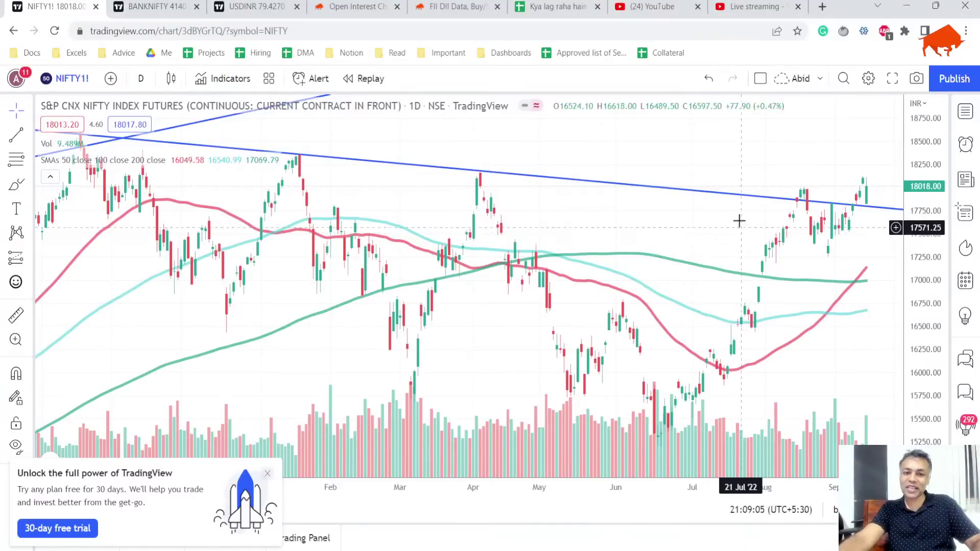
pyautogui.scroll(2, 899, 228)
pyautogui.scroll(2, 898, 230)
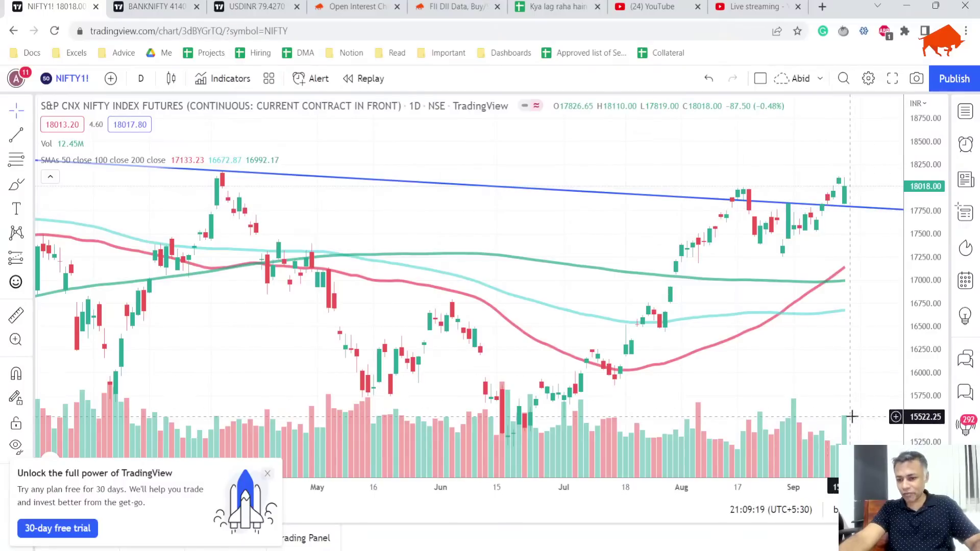
# Step: Set the Nifty futures chart to the 1 hour interval and examine the 14 September candles near the trendline
pyautogui.click(140, 78)
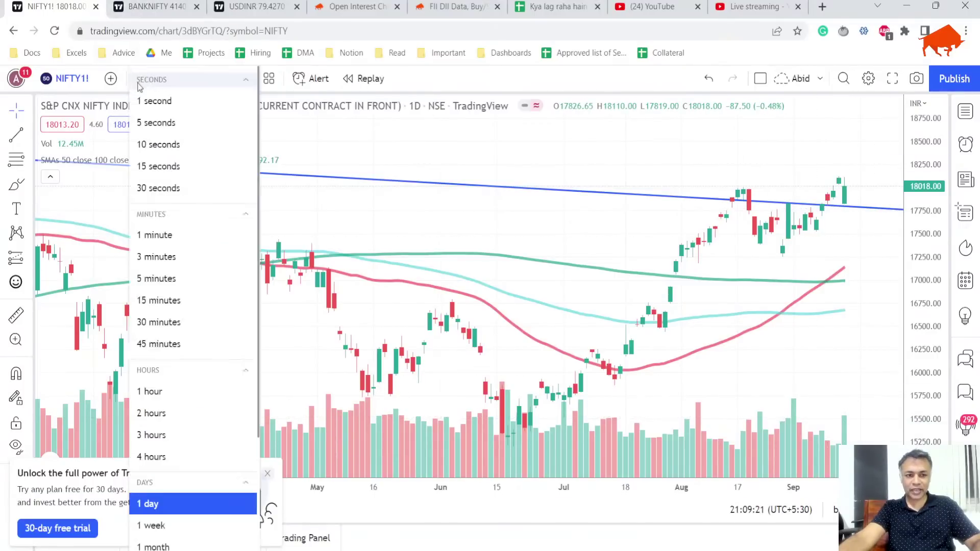
pyautogui.click(153, 391)
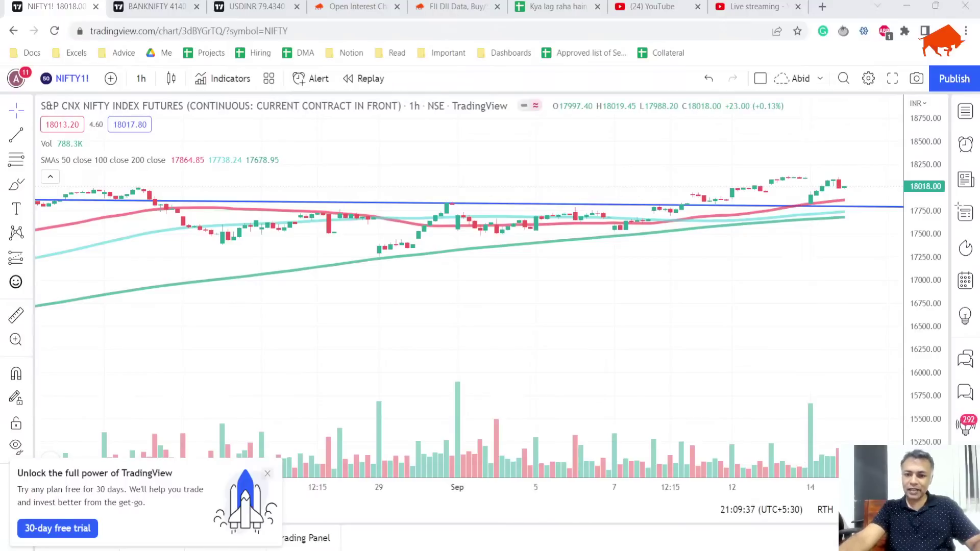
pyautogui.click(809, 197)
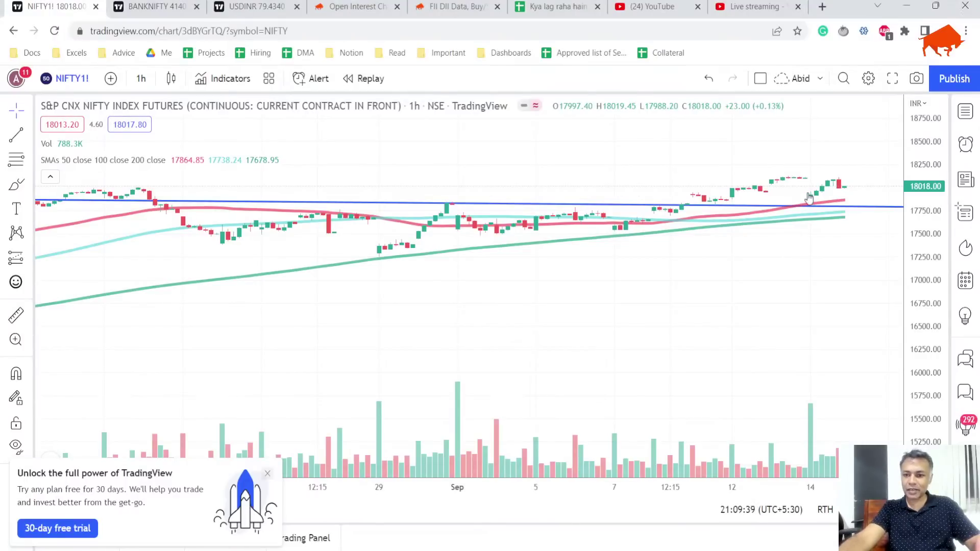
# Step: Check the BANKNIFTY daily chart, append "BANKNIFTY is a bullish engulfing too" to the 15-Sep Chart note, and narrow column B slightly
pyautogui.click(153, 6)
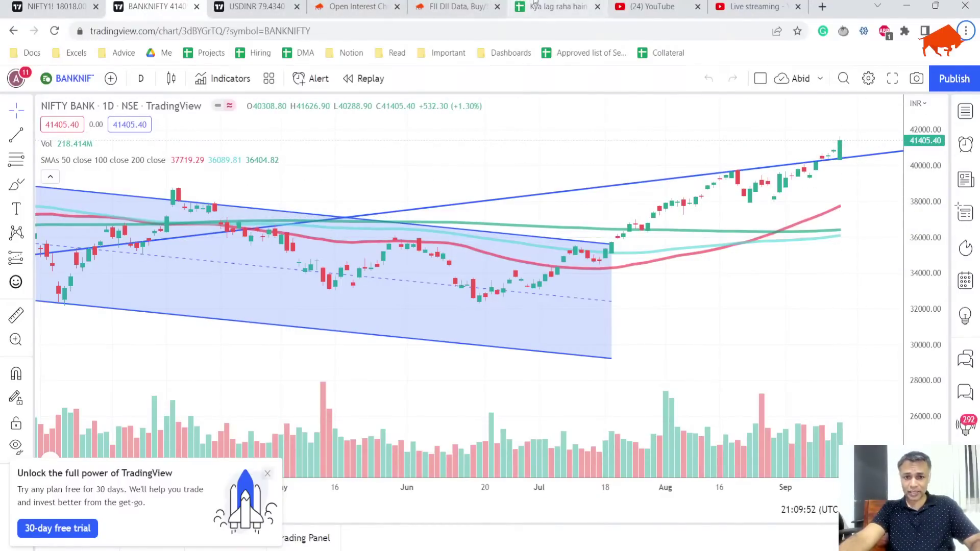
pyautogui.click(557, 7)
pyautogui.moveTo(449, 193)
pyautogui.press('Up')
pyautogui.press('Return')
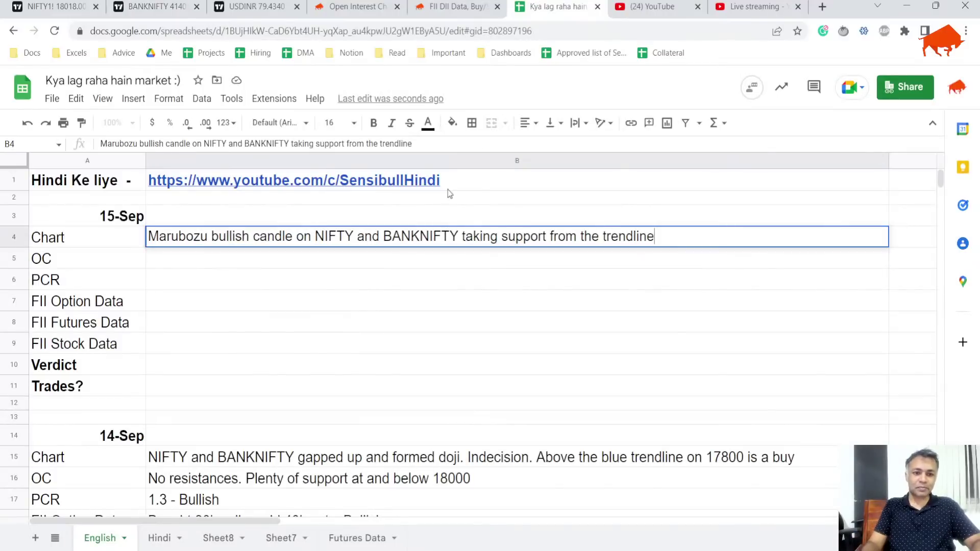
pyautogui.write('BANKNIF')
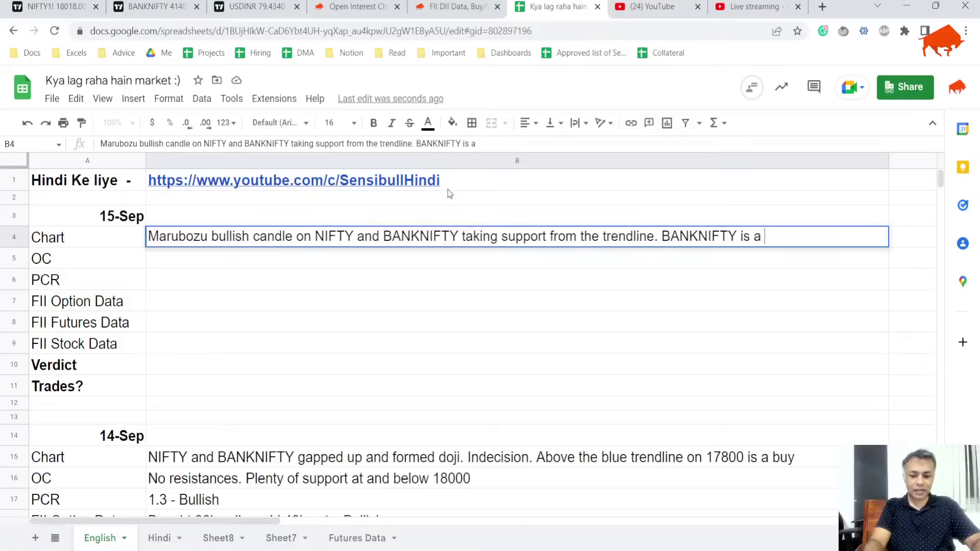
pyautogui.write('TY is an engulfing')
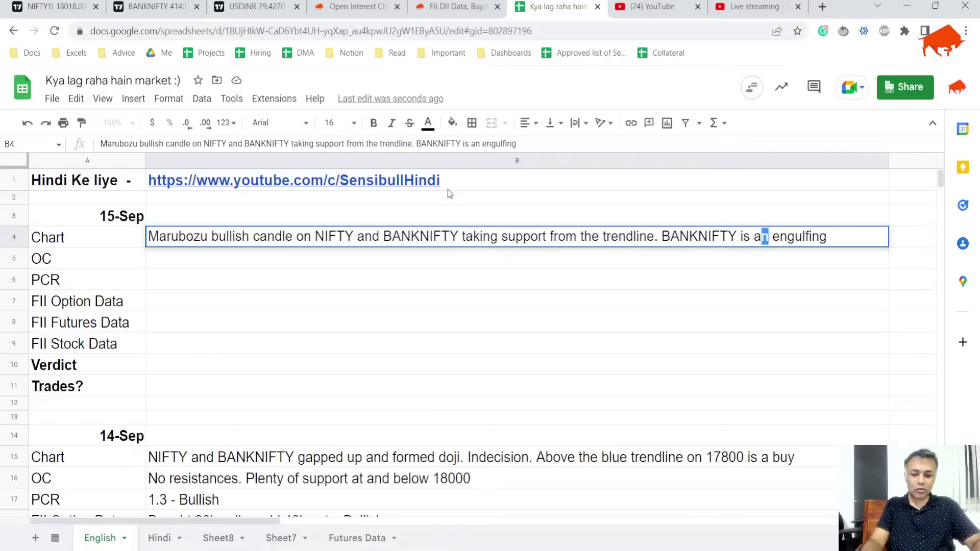
pyautogui.write(' bullish')
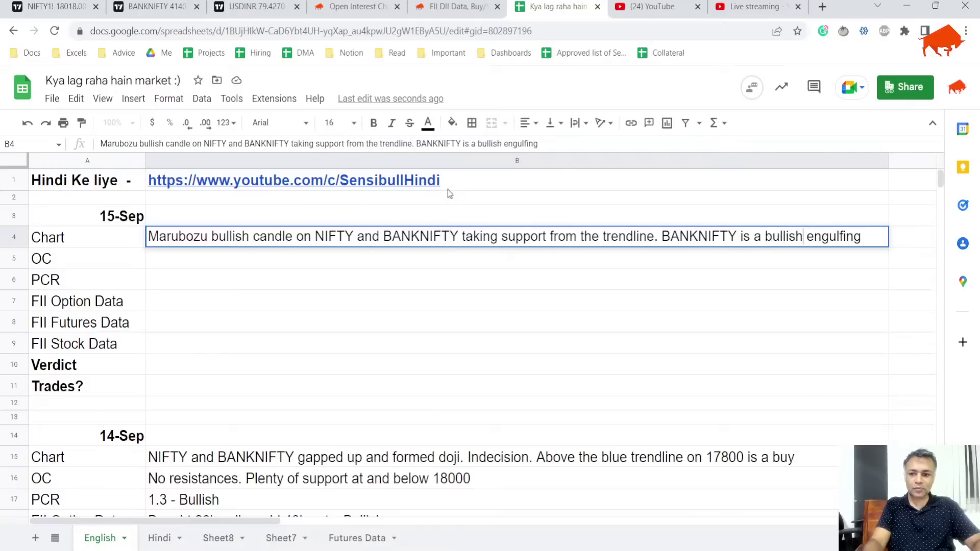
pyautogui.press('Return')
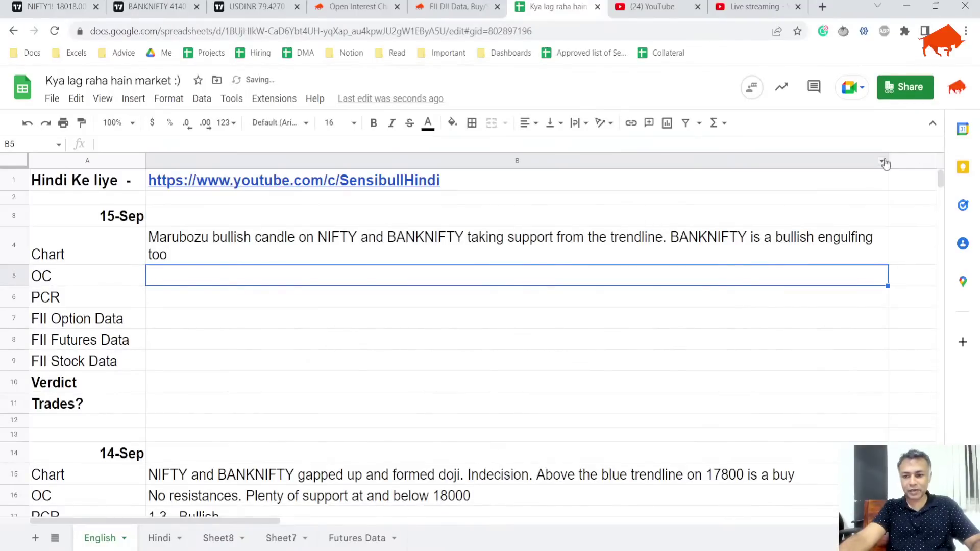
pyautogui.moveTo(888, 158); pyautogui.dragTo(863, 156)
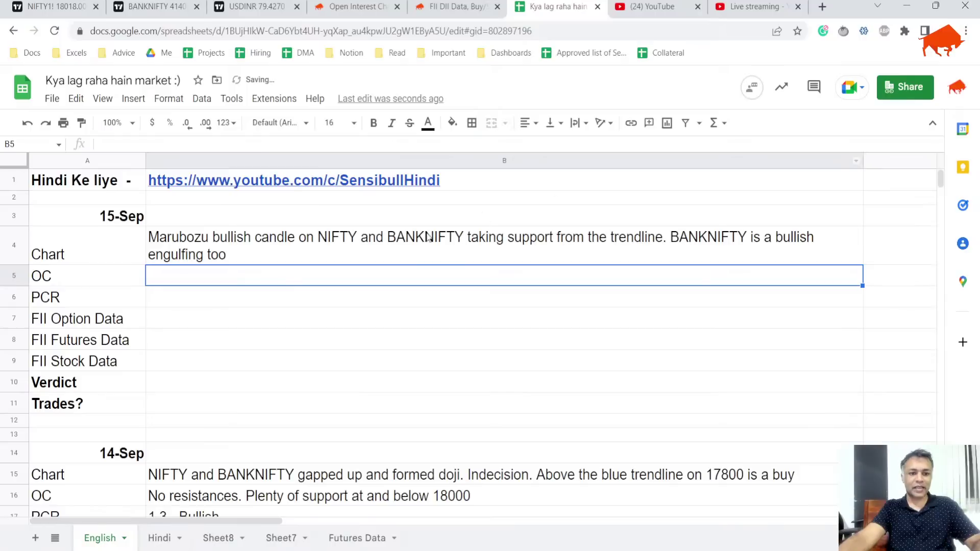
# Step: Switch to Sensibull and review the NIFTY weekly Open Interest and OI Change charts for the 15 Sep expiry
pyautogui.click(352, 6)
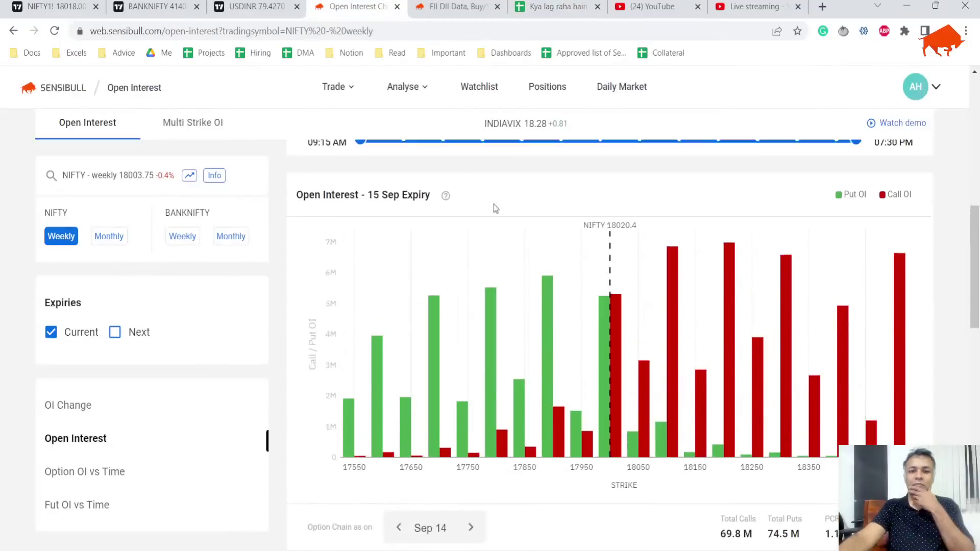
pyautogui.scroll(-3, 498, 207)
pyautogui.scroll(3, 495, 203)
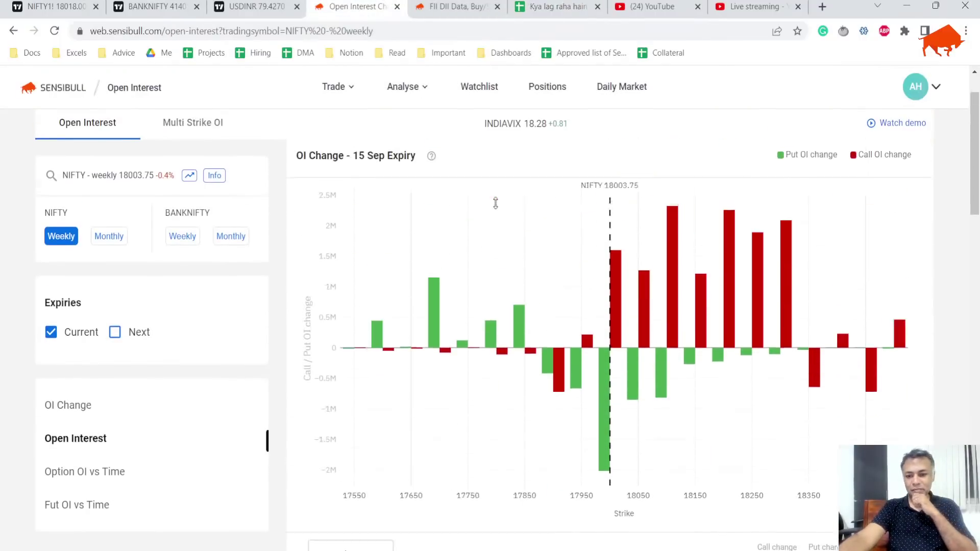
pyautogui.scroll(-3, 826, 286)
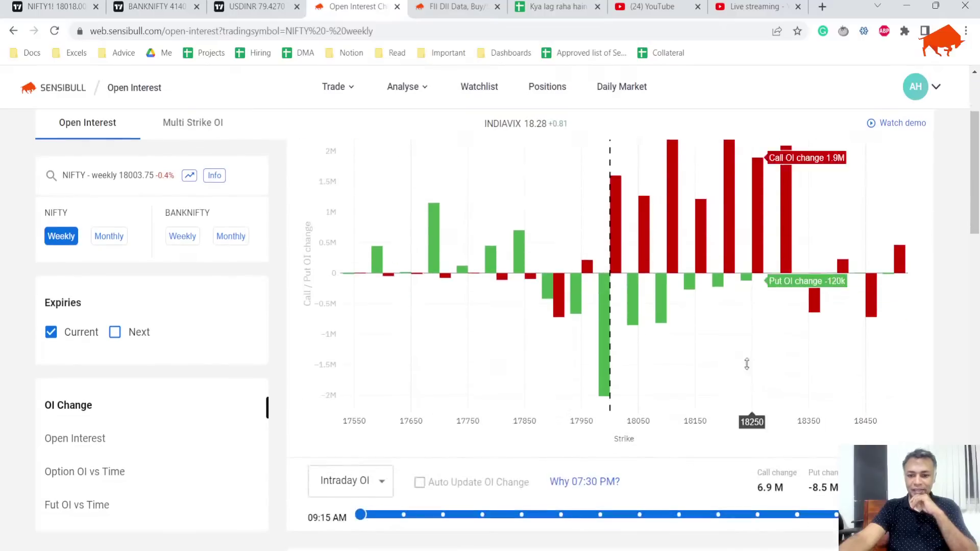
# Step: Compare the intraday OI change from 10:51 AM with the full day starting at 09:15 AM
pyautogui.click(484, 514)
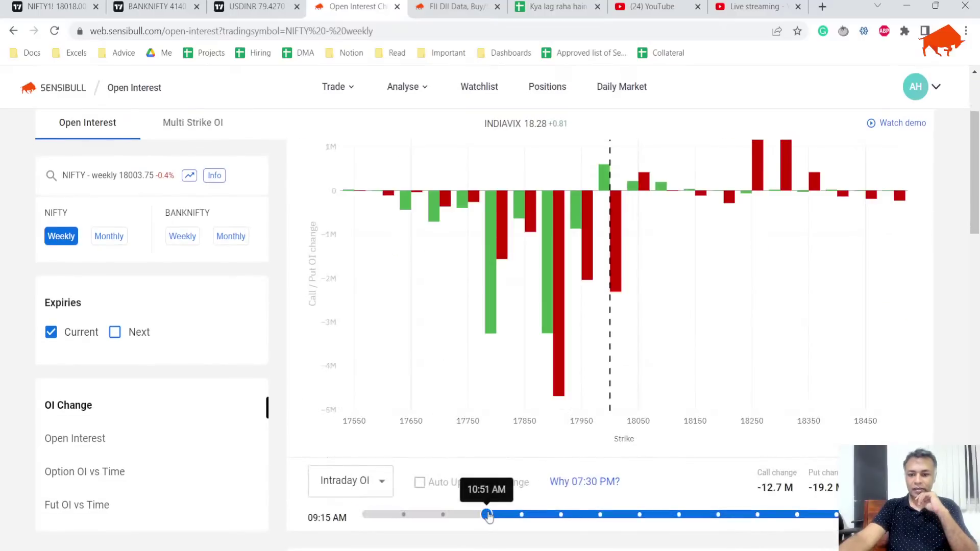
pyautogui.scroll(1, 489, 517)
pyautogui.scroll(-1, 489, 517)
pyautogui.moveTo(486, 514); pyautogui.dragTo(361, 515)
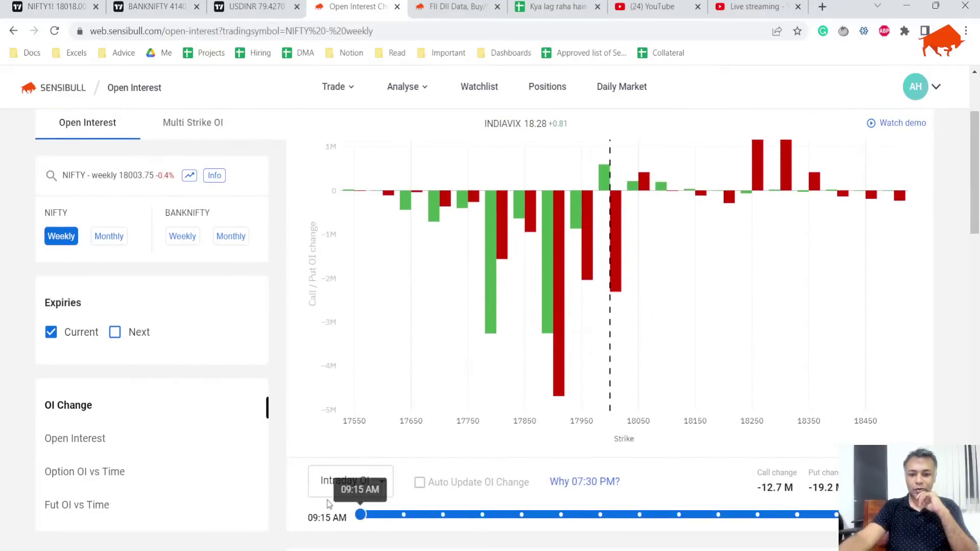
pyautogui.scroll(2, 740, 358)
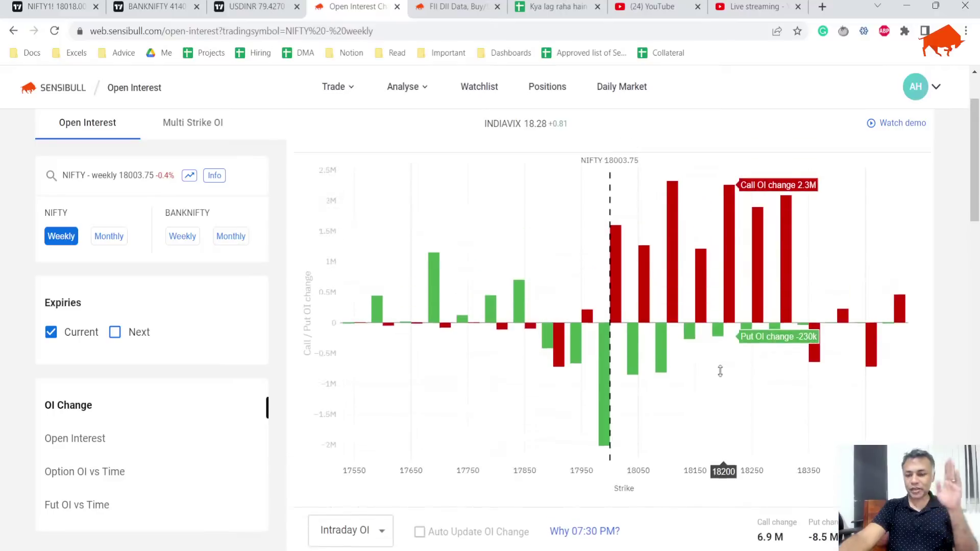
pyautogui.scroll(-1, 769, 250)
pyautogui.scroll(2, 781, 357)
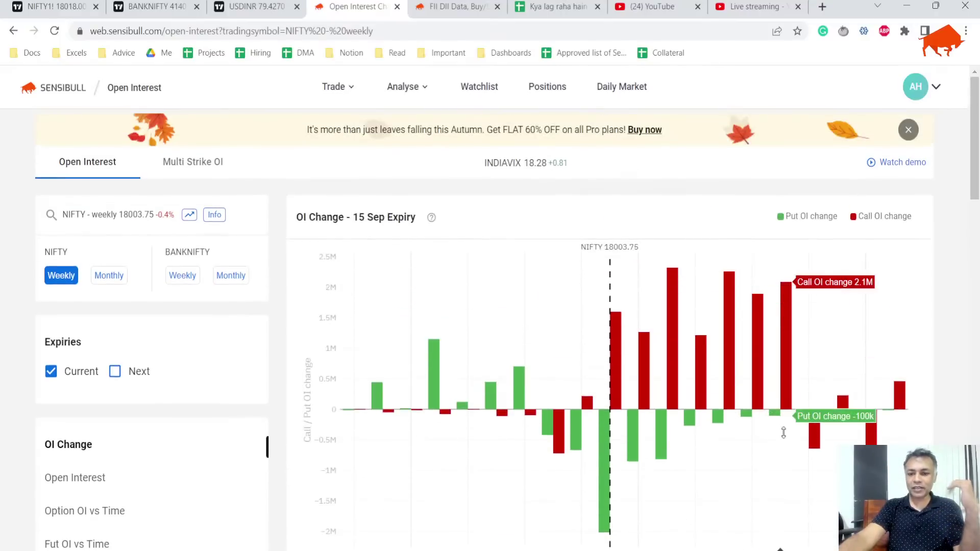
pyautogui.scroll(-2, 799, 454)
# Step: Limit the intraday OI range to the early session from 09:15 AM and examine the OI change by strike
pyautogui.moveTo(836, 515); pyautogui.dragTo(444, 531)
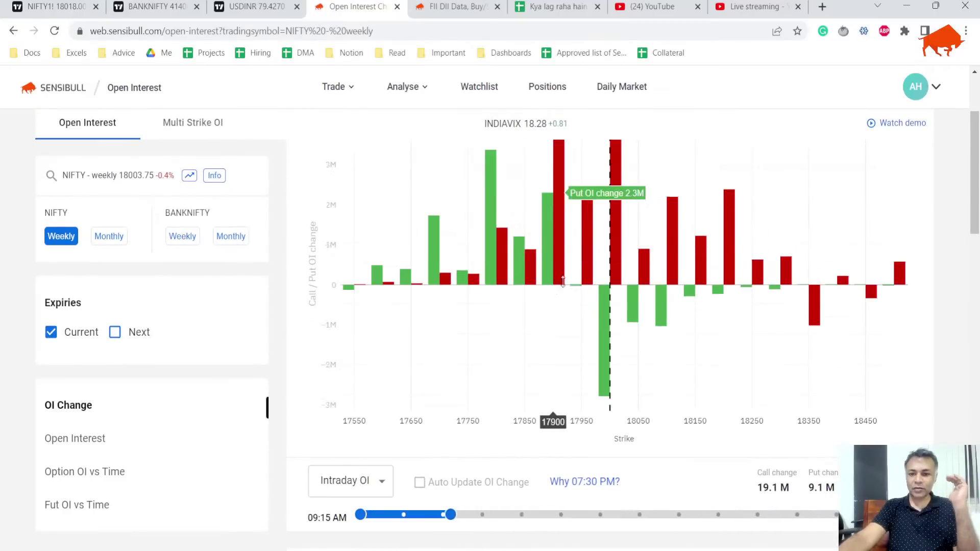
pyautogui.scroll(1, 482, 297)
pyautogui.scroll(-5, 439, 347)
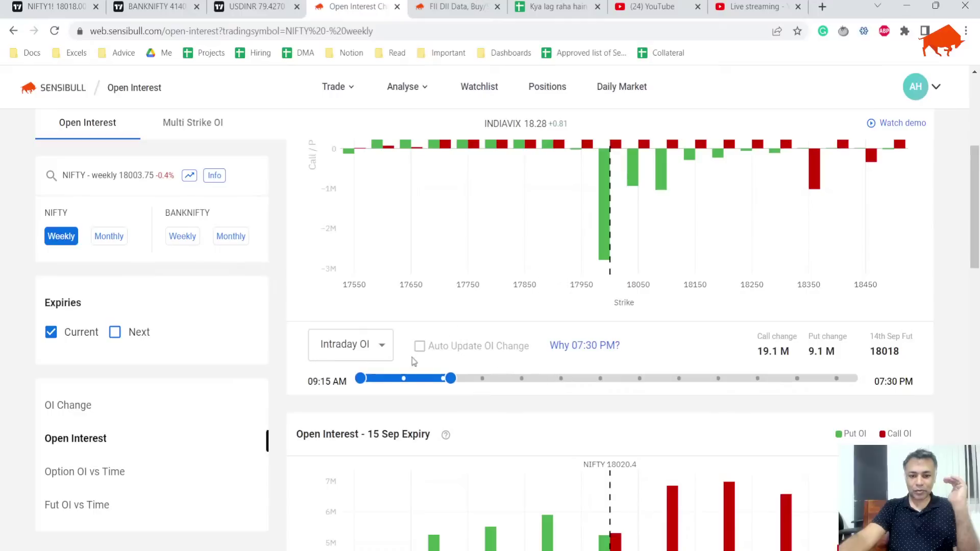
# Step: Set the intraday OI range to run from mid-morning to 07:30 PM and examine the OI change around the 18000 strike
pyautogui.moveTo(361, 379); pyautogui.dragTo(856, 378)
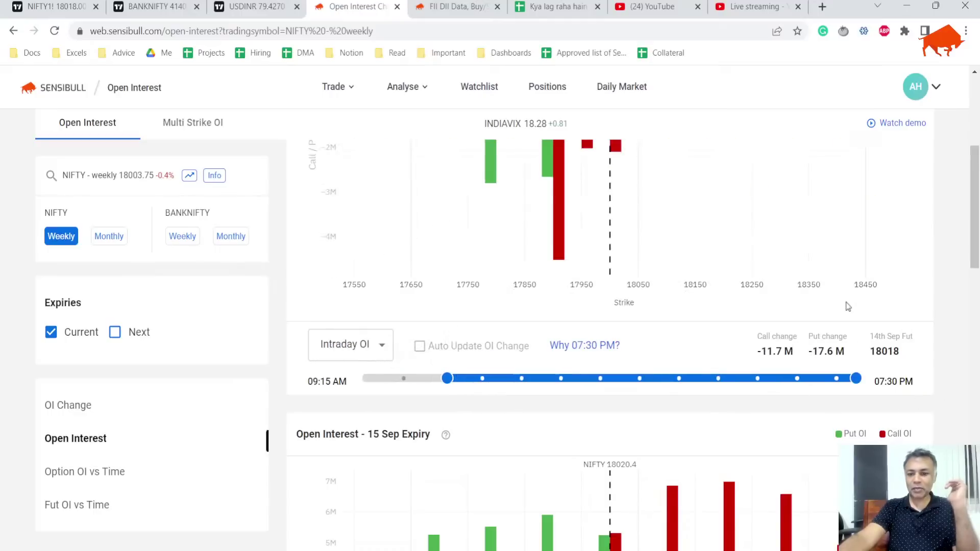
pyautogui.scroll(4, 847, 306)
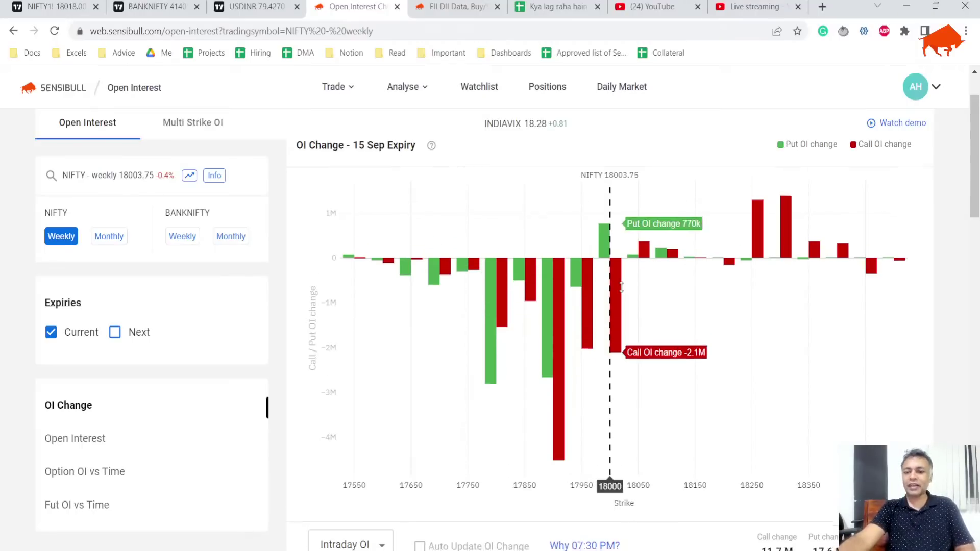
pyautogui.scroll(-3, 613, 296)
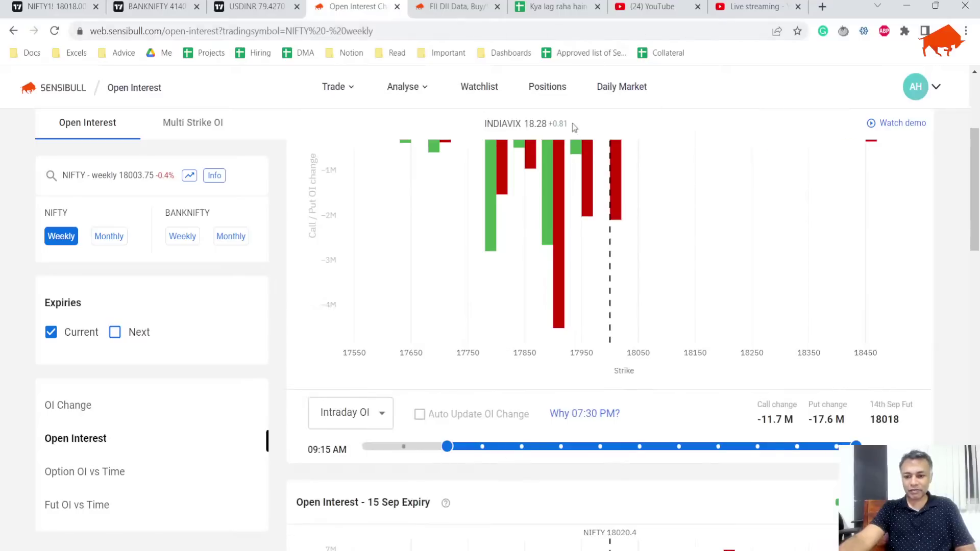
pyautogui.scroll(3, 561, 204)
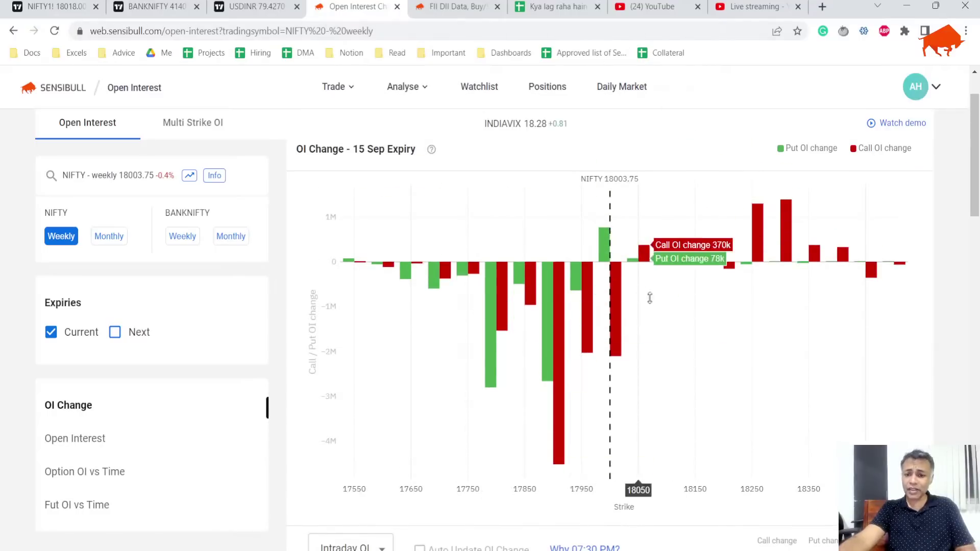
# Step: Move the start of the intraday OI range further into the morning and examine the OI change across the strikes
pyautogui.scroll(-3, 610, 324)
pyautogui.moveTo(447, 447); pyautogui.dragTo(515, 445)
pyautogui.scroll(3, 516, 436)
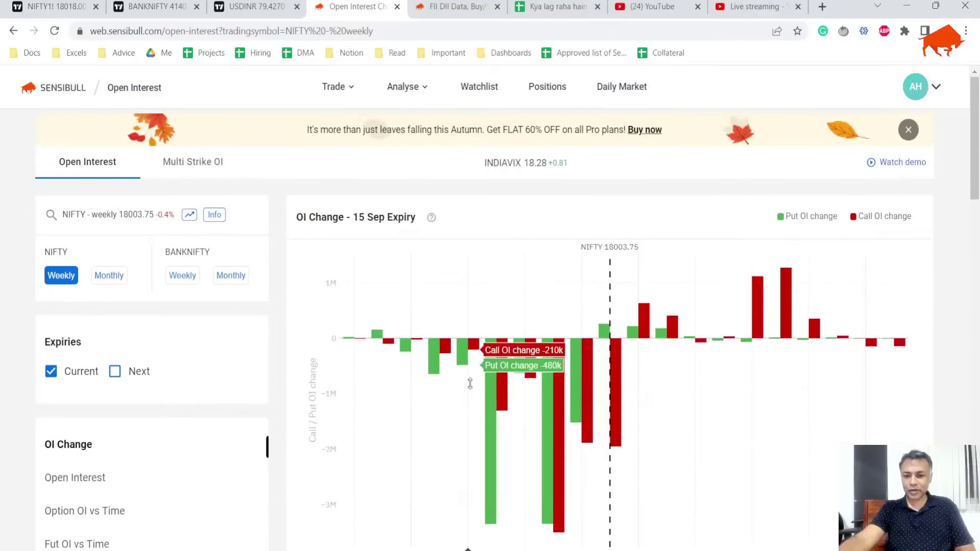
# Step: Restore the intraday OI range to 09:15 AM through 07:30 PM and review the full-day OI change
pyautogui.scroll(-4, 513, 408)
pyautogui.moveTo(514, 378); pyautogui.dragTo(364, 378)
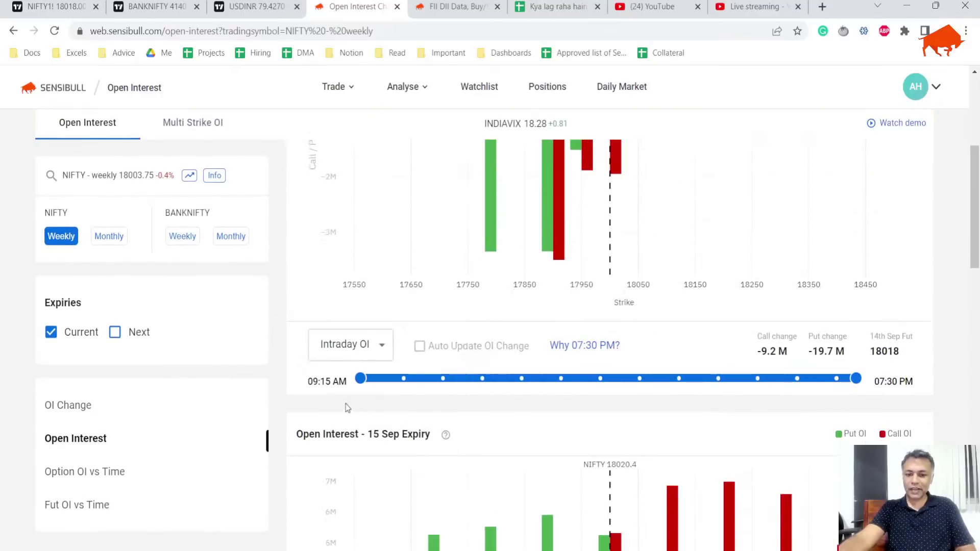
pyautogui.scroll(5, 412, 388)
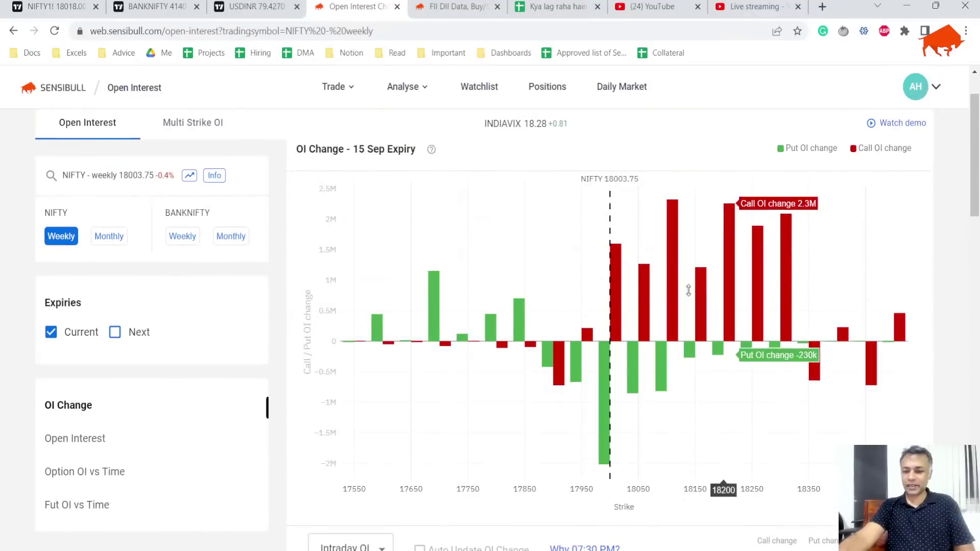
# Step: Switch to the Google Sheets market notes and fill the 15-Sep OC entry with "Call selling only in the morning. After 10:30 AM calls unwound"
pyautogui.scroll(-3, 796, 332)
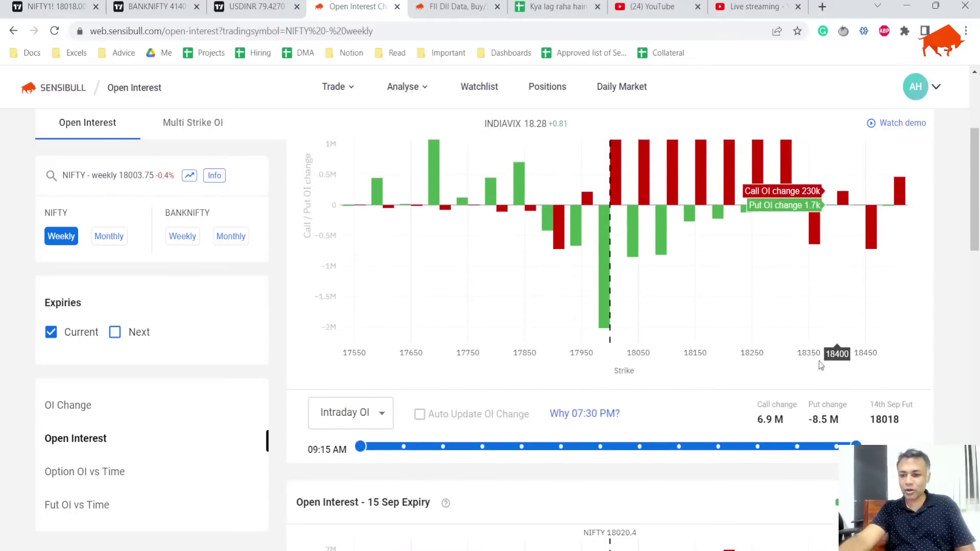
pyautogui.scroll(3, 786, 357)
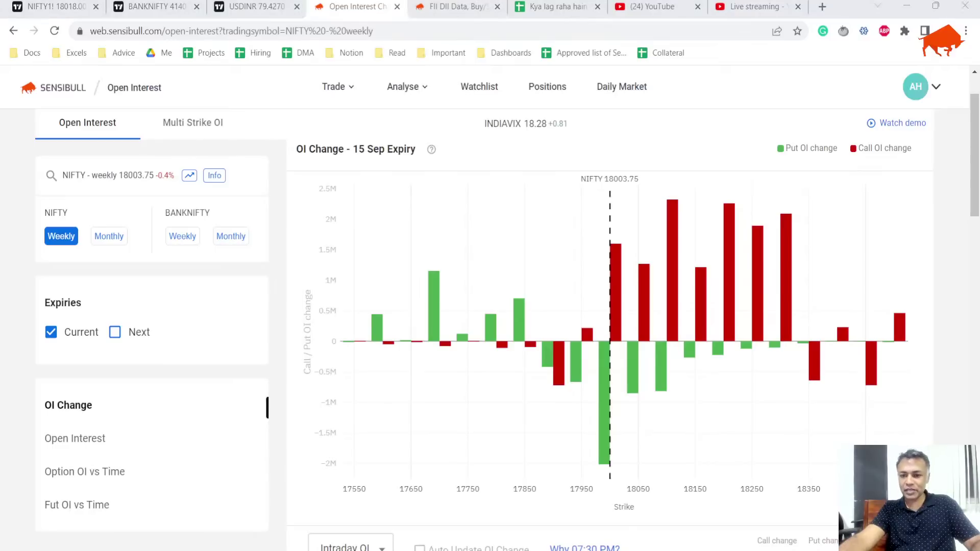
pyautogui.click(565, 4)
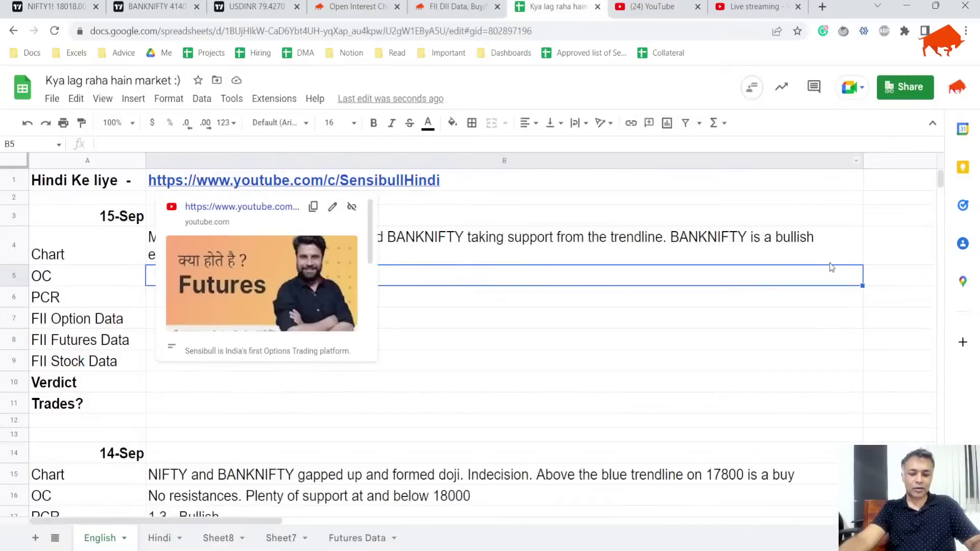
pyautogui.write('L')
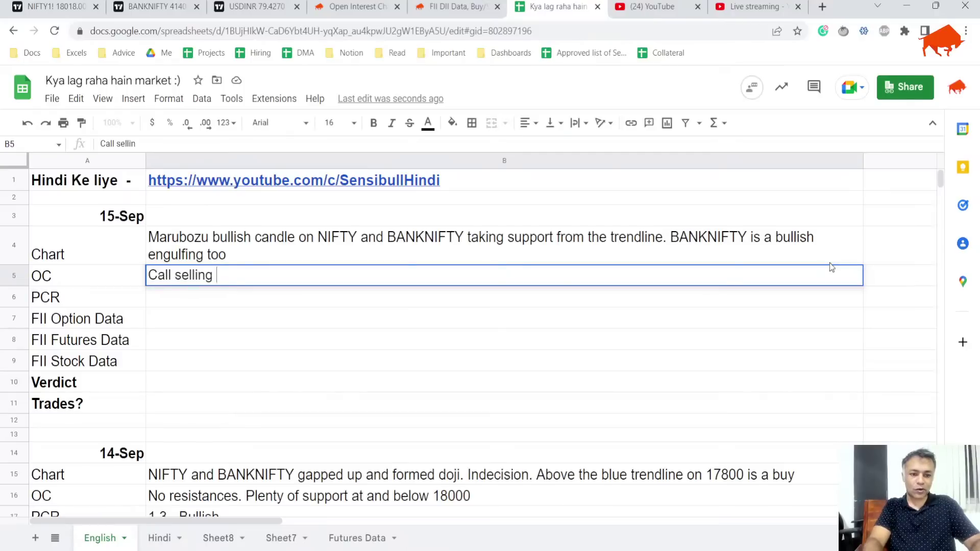
pyautogui.write('morning.')
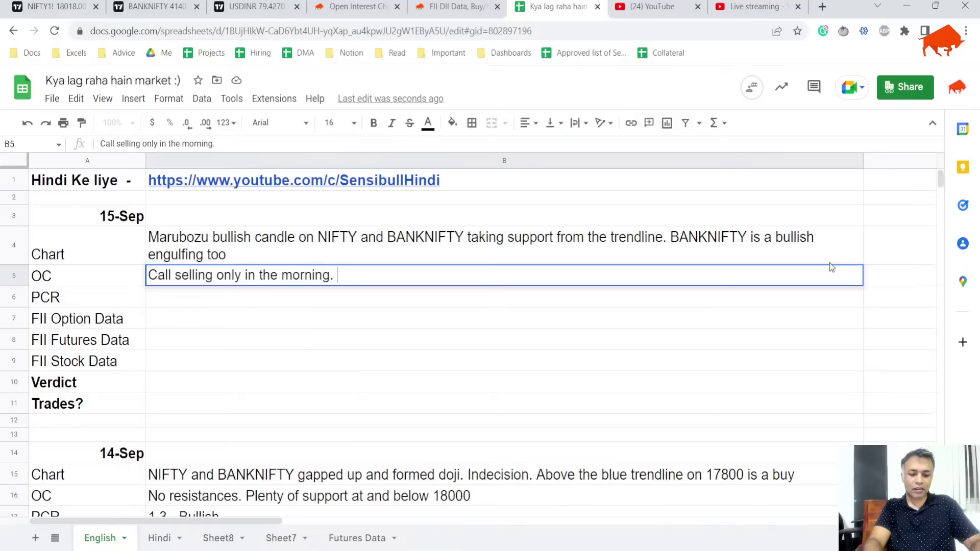
pyautogui.write('M ')
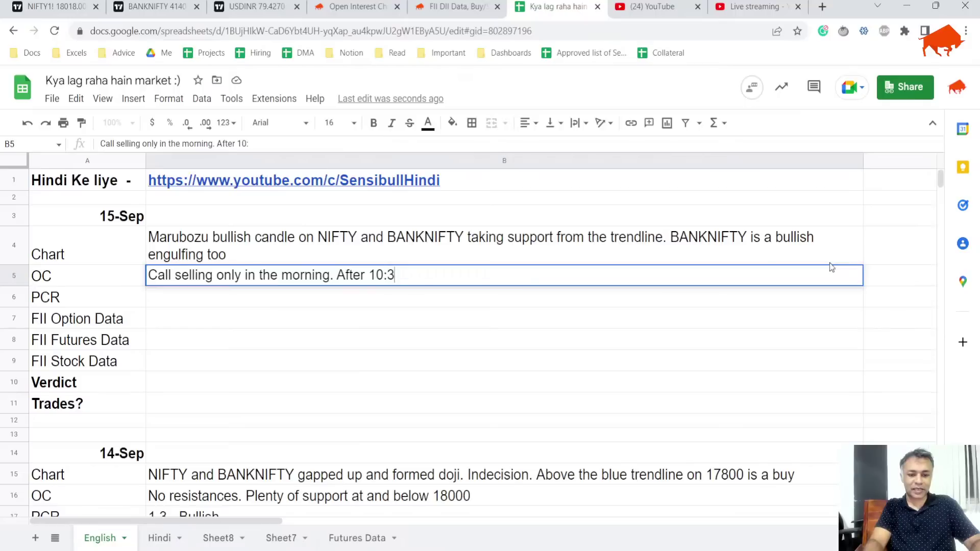
pyautogui.write('M ')
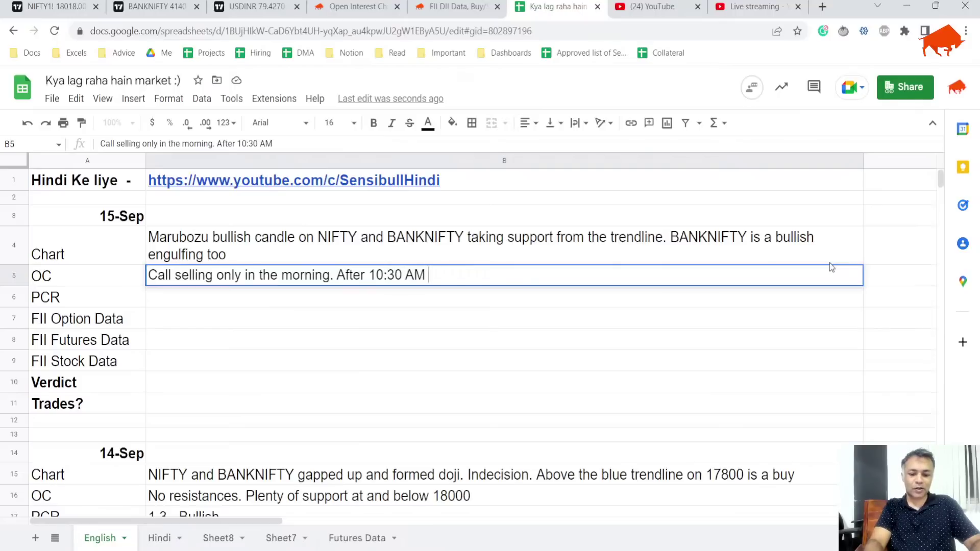
pyautogui.write('calls u')
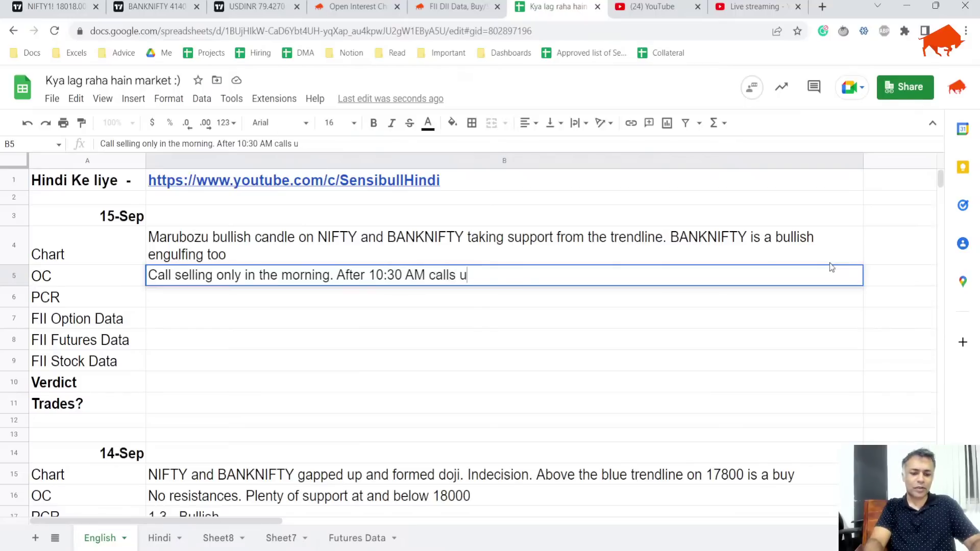
pyautogui.write('nwound')
pyautogui.press('Return')
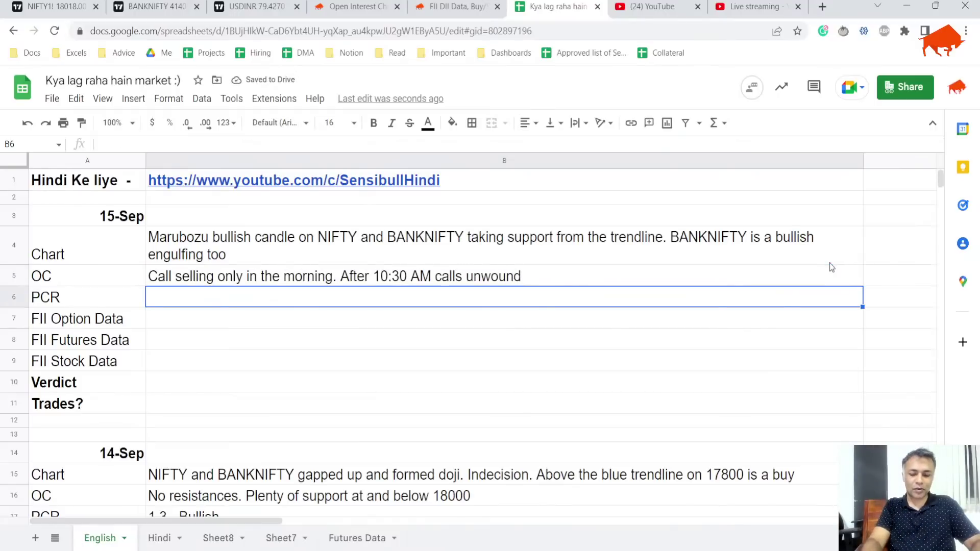
# Step: Fill the 15-Sep PCR entry with "1.1, midly bullish. But massive calls above 18100"
pyautogui.write('1.1')
pyautogui.press('Escape')
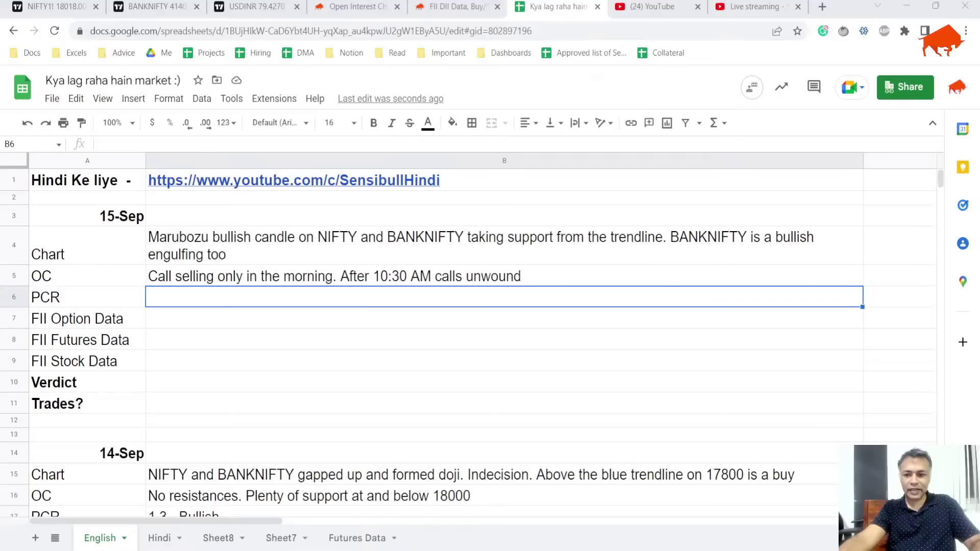
pyautogui.write('1.1, midly bullish. But massive calls above 18100')
pyautogui.press('Return')
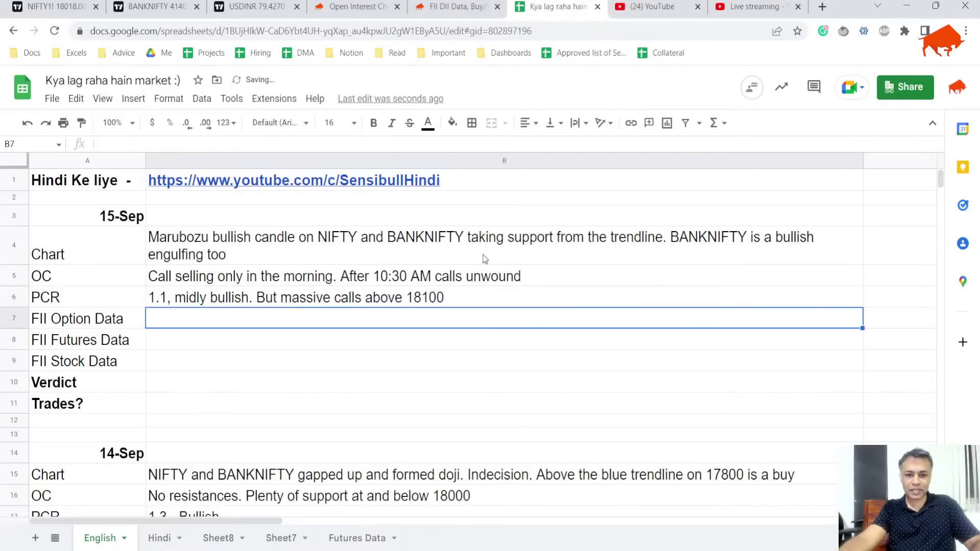
# Step: Return to Sensibull's open interest page and examine the Nifty weekly put and call OI by strike for the 15 Sep expiry
pyautogui.hotkey('ctrl', 'shift', 'Tab')
pyautogui.hotkey('ctrl', 'shift', 'Tab')
pyautogui.scroll(-3, 625, 281)
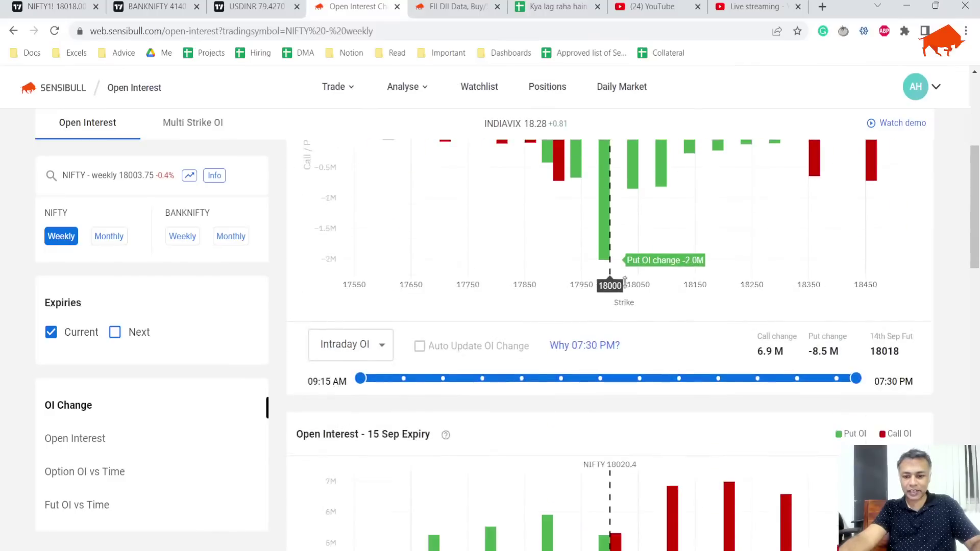
pyautogui.scroll(-4, 625, 280)
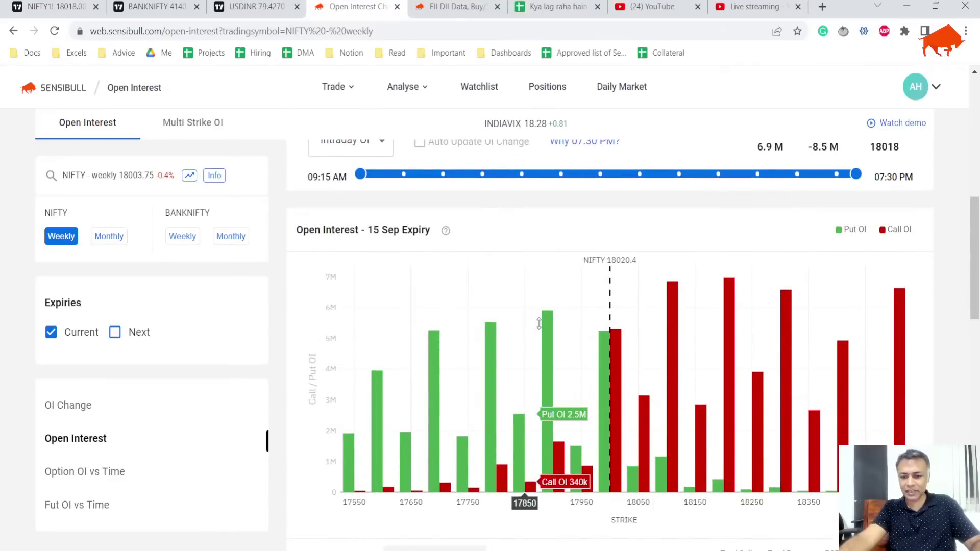
pyautogui.scroll(-3, 510, 337)
pyautogui.scroll(2, 592, 335)
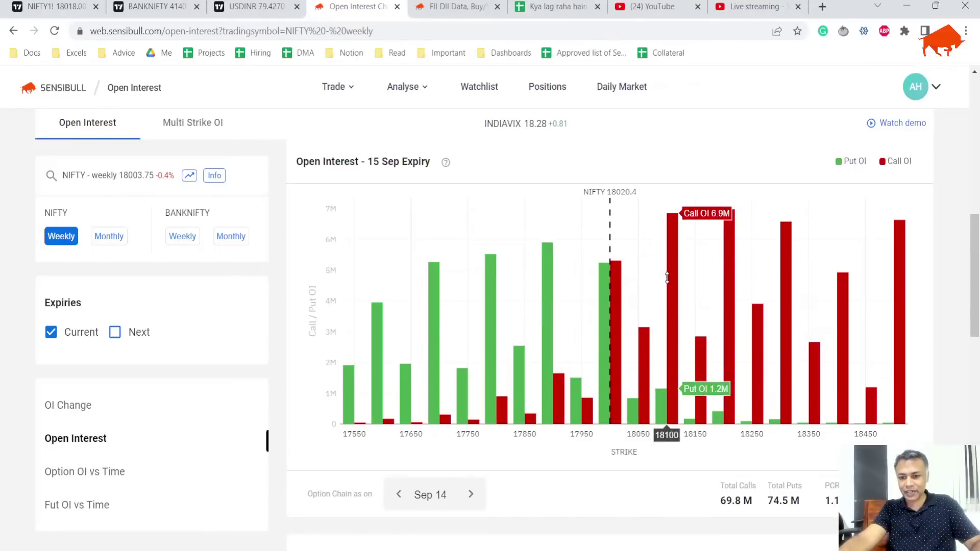
# Step: Back in the market notes sheet, append "17900 - 18100 is the expiry zone." to the 15-Sep PCR entry
pyautogui.hotkey('ctrl', '6')
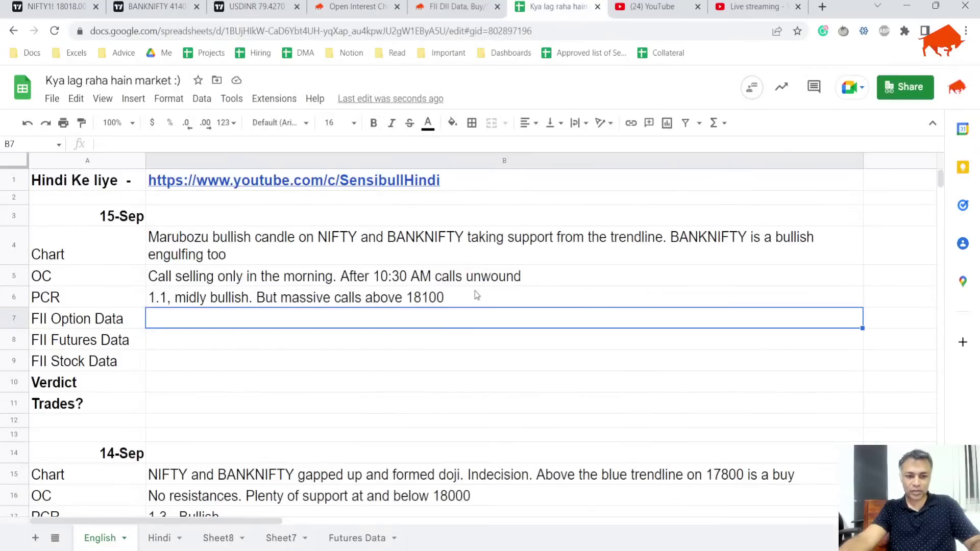
pyautogui.doubleClick(475, 294)
pyautogui.write('.')
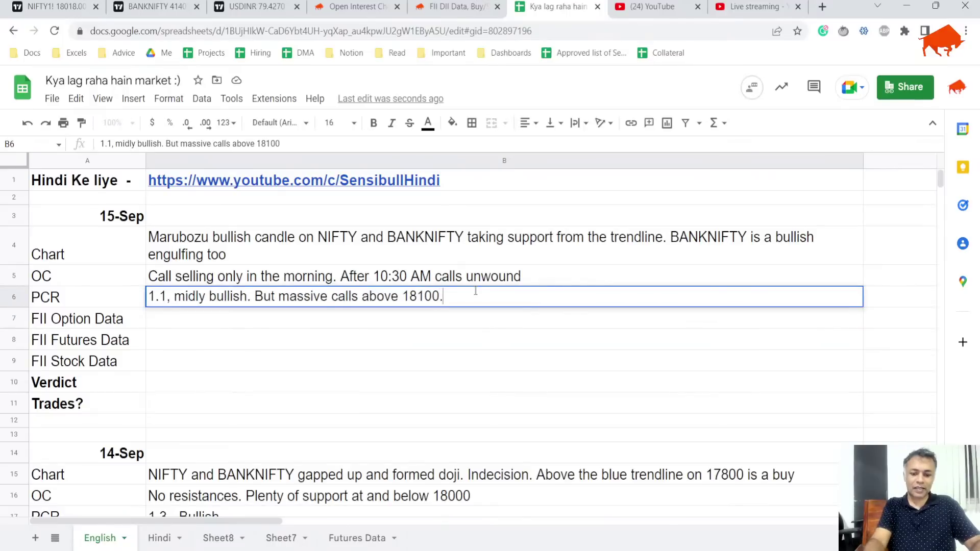
pyautogui.write(' 17900 ')
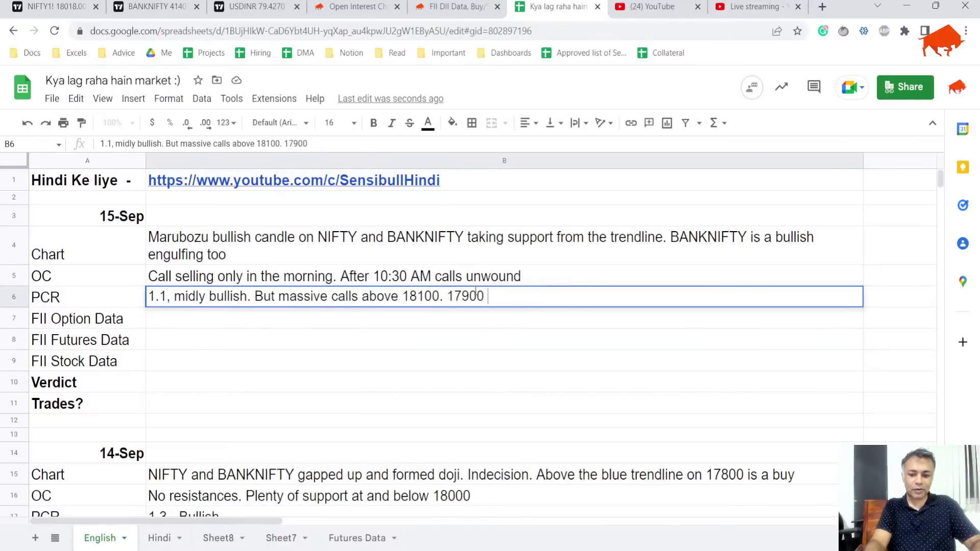
pyautogui.write('- 18100 ')
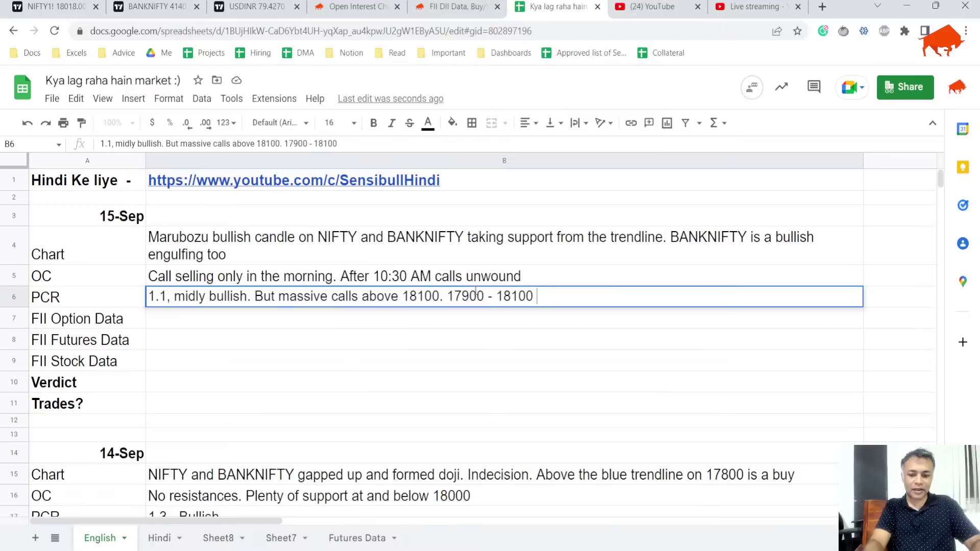
pyautogui.write('is the expi')
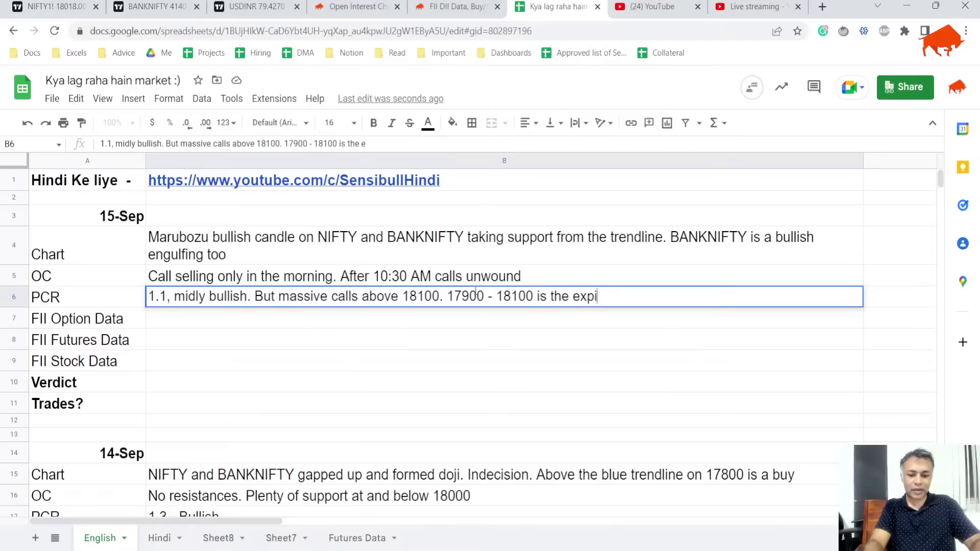
pyautogui.write('ry zone. Li')
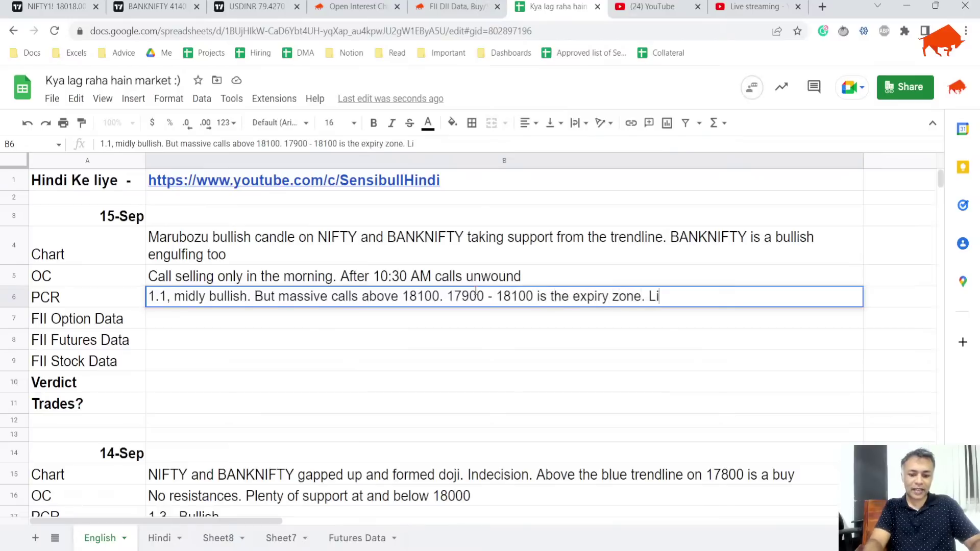
pyautogui.press('BackSpace')
pyautogui.press('BackSpace')
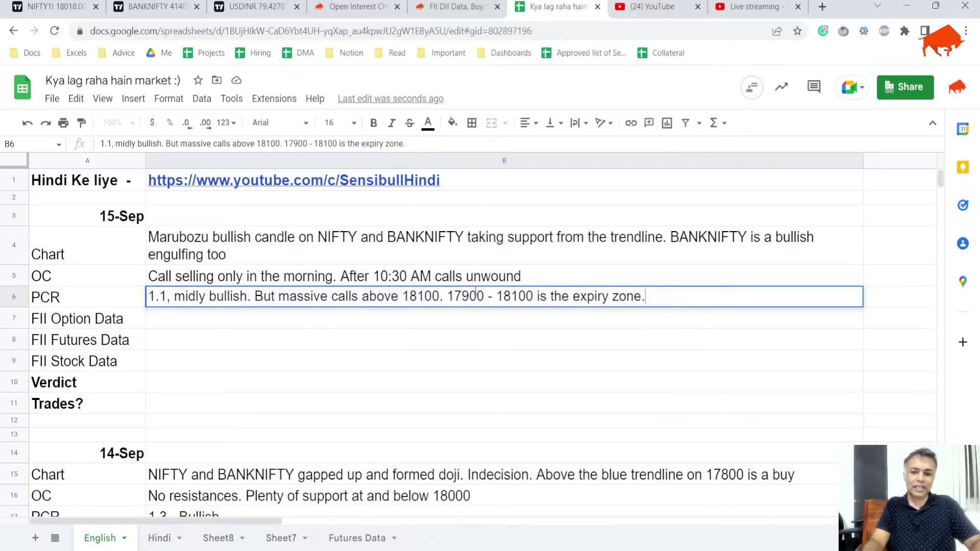
# Step: Insert the word "likely" before "expiry zone" in the 15-Sep PCR entry
pyautogui.press('Right')
pyautogui.press('Right')
pyautogui.press('Right')
pyautogui.press('Right')
pyautogui.write('likely')
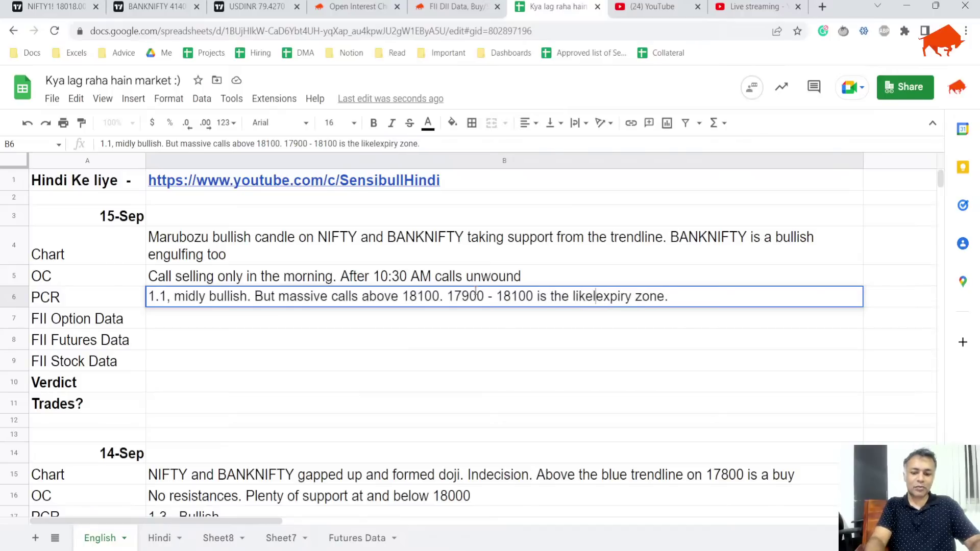
pyautogui.press('Return')
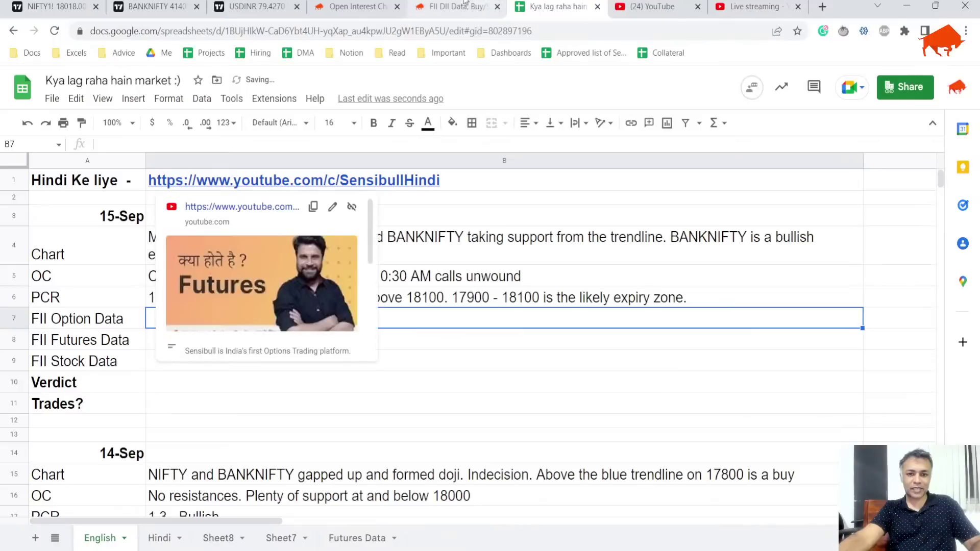
# Step: Switch to Sensibull's FII DII data and examine the outstanding FII index option positions and the OI vs Time chart up to 14 Sep
pyautogui.click(449, 6)
pyautogui.scroll(2, 386, 303)
pyautogui.scroll(8, 386, 303)
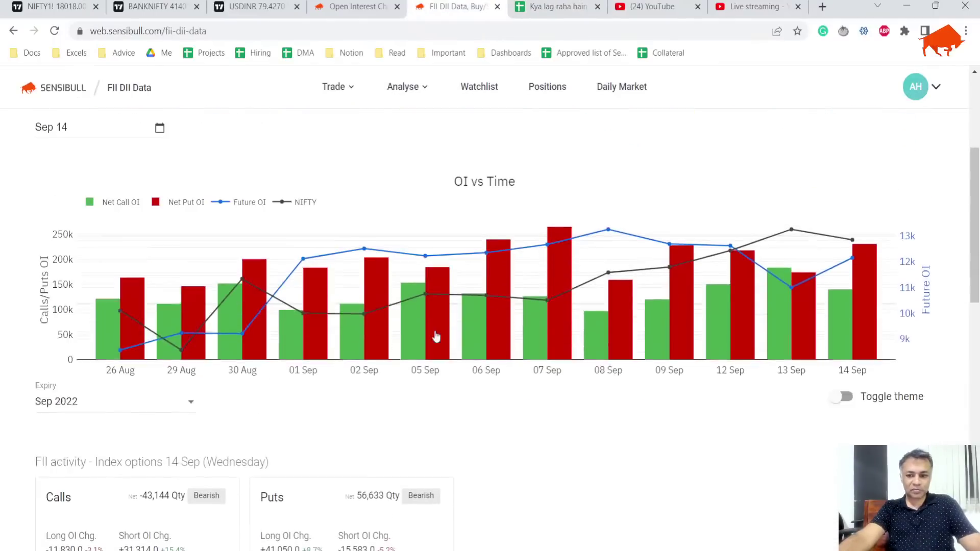
pyautogui.scroll(3, 125, 144)
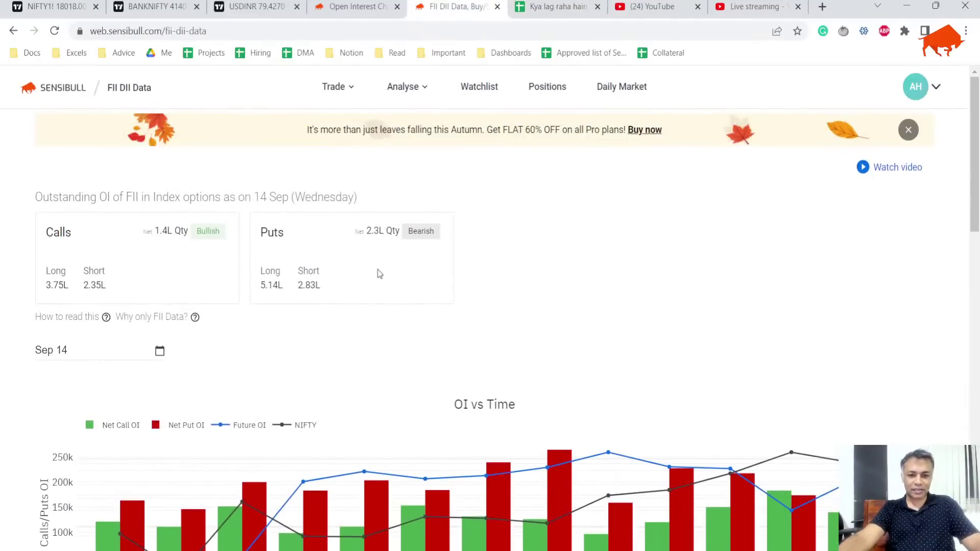
pyautogui.scroll(-3, 387, 234)
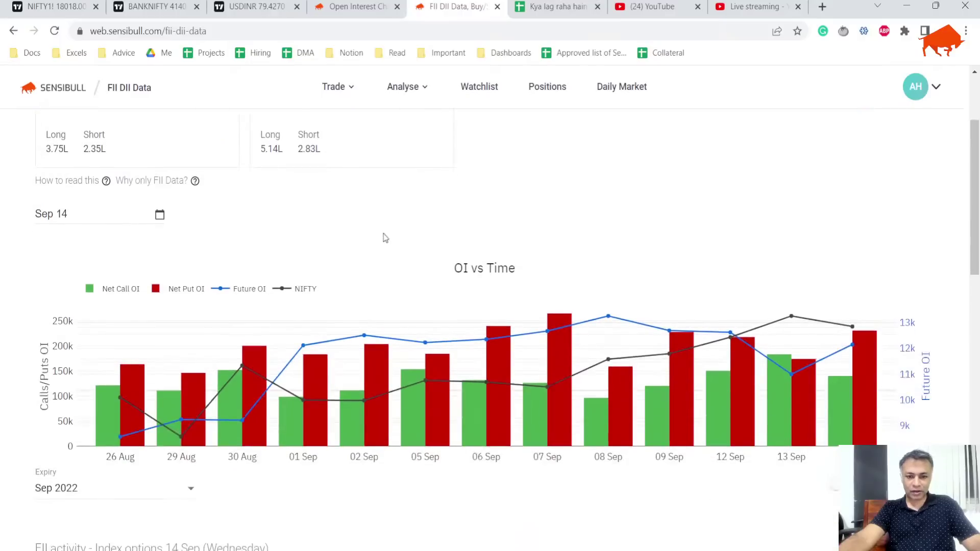
pyautogui.scroll(2, 327, 202)
pyautogui.scroll(-1, 667, 337)
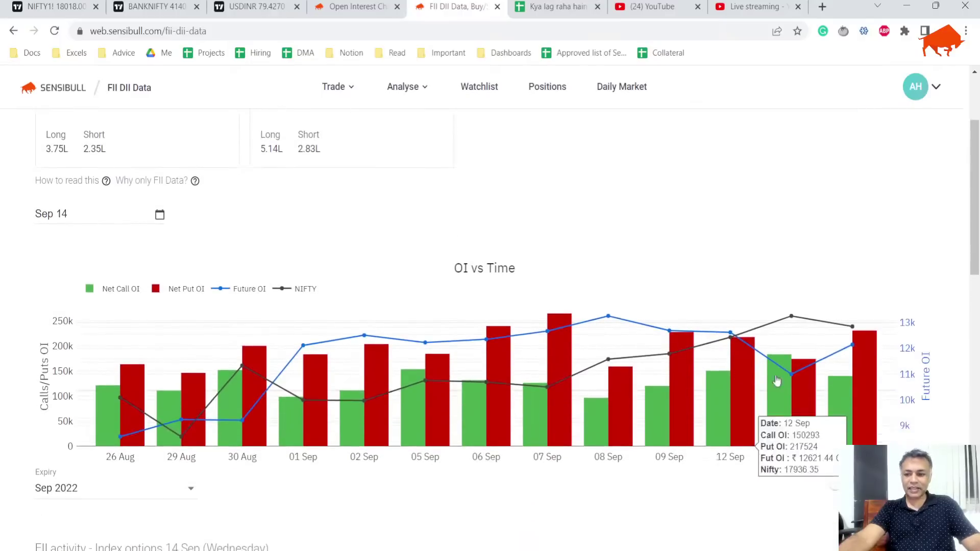
pyautogui.moveTo(858, 369)
pyautogui.scroll(-2, 868, 352)
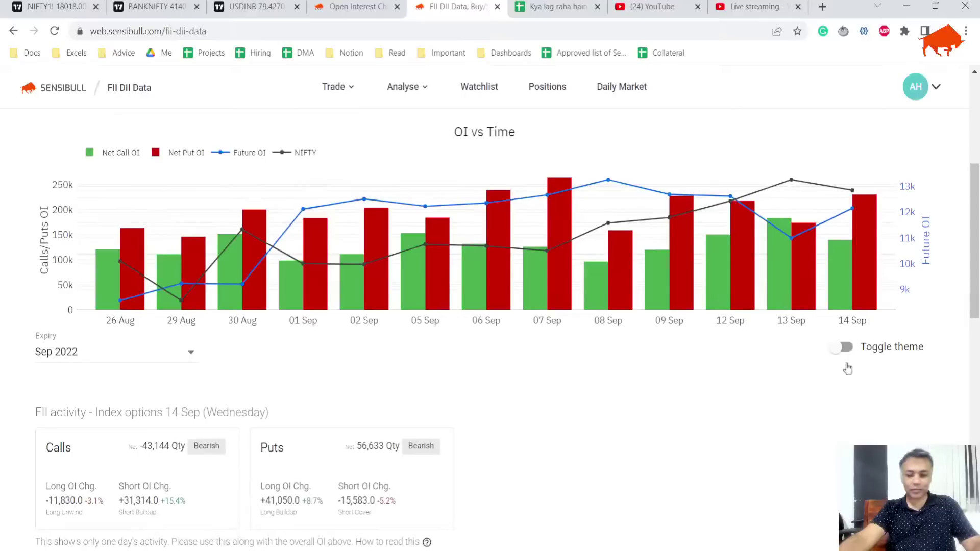
pyautogui.moveTo(842, 296)
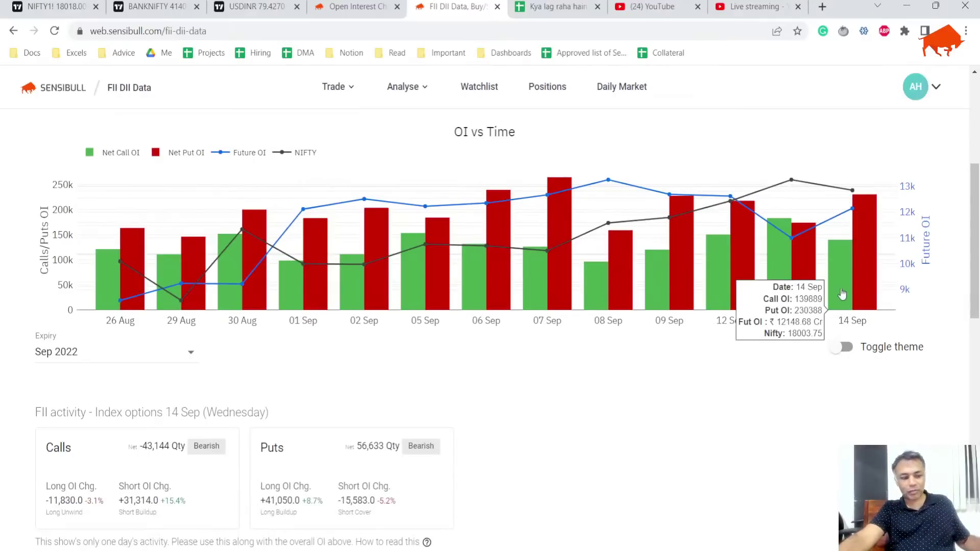
pyautogui.scroll(4, 716, 347)
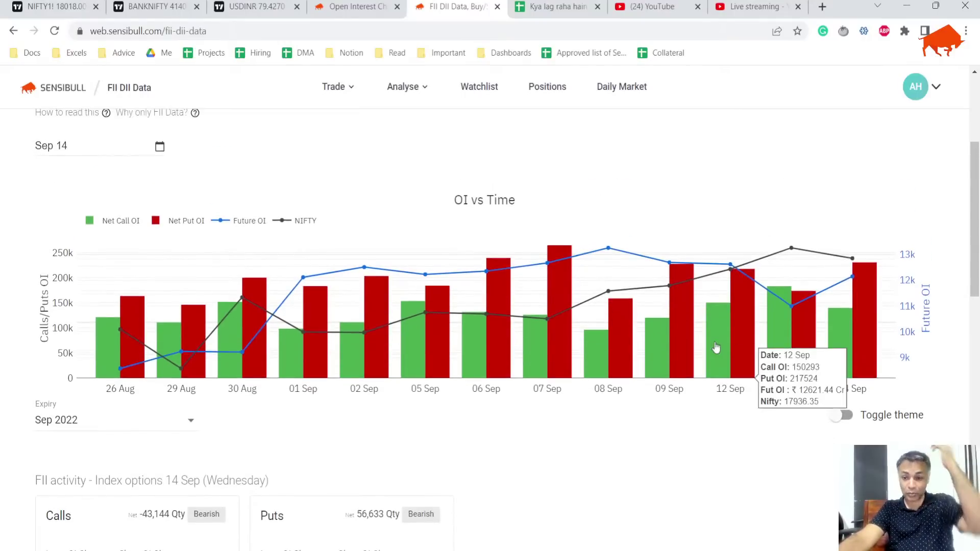
# Step: Check the 14 Sep FII index options activity and fill the 15-Sep FII Option Data entry with "Sold 40k calls, bought 50k puts - Bearish"
pyautogui.scroll(-5, 478, 269)
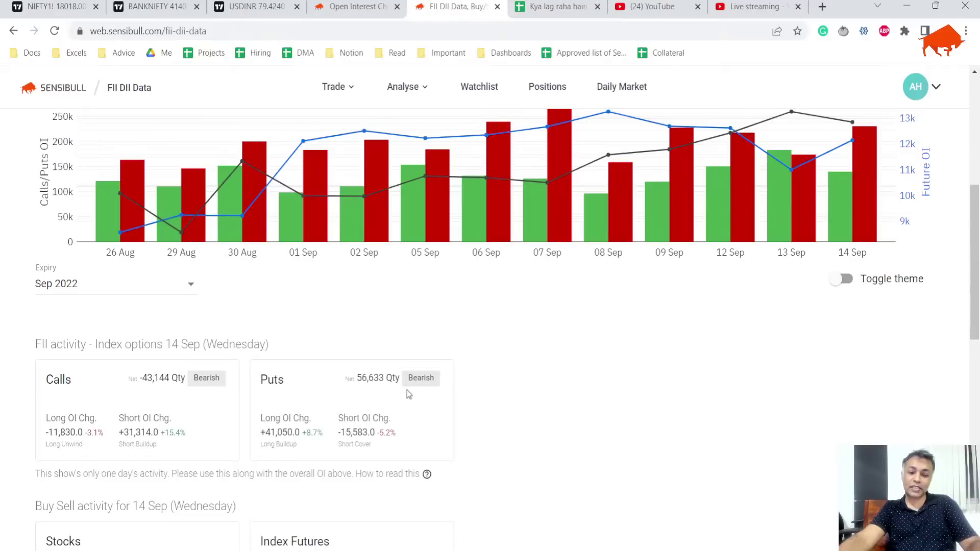
pyautogui.scroll(-1, 408, 394)
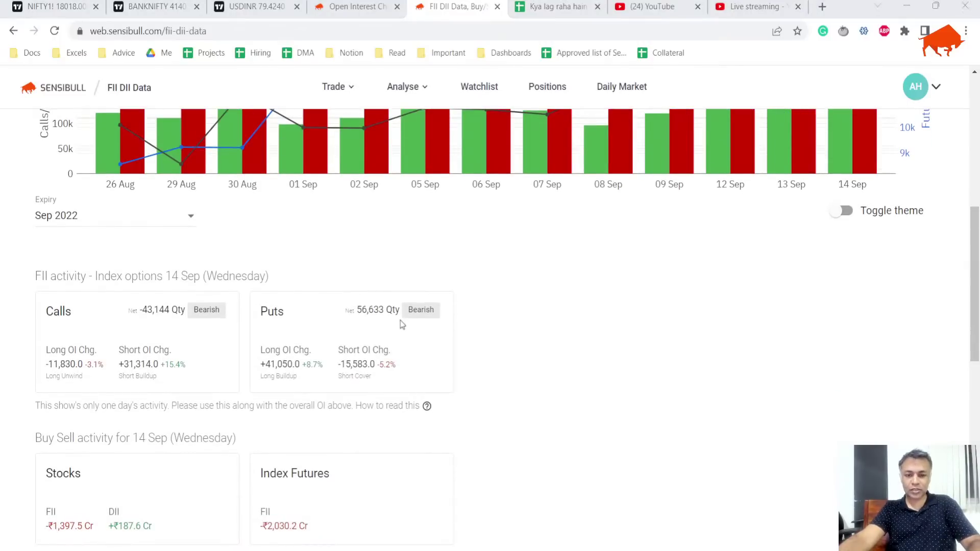
pyautogui.click(559, 8)
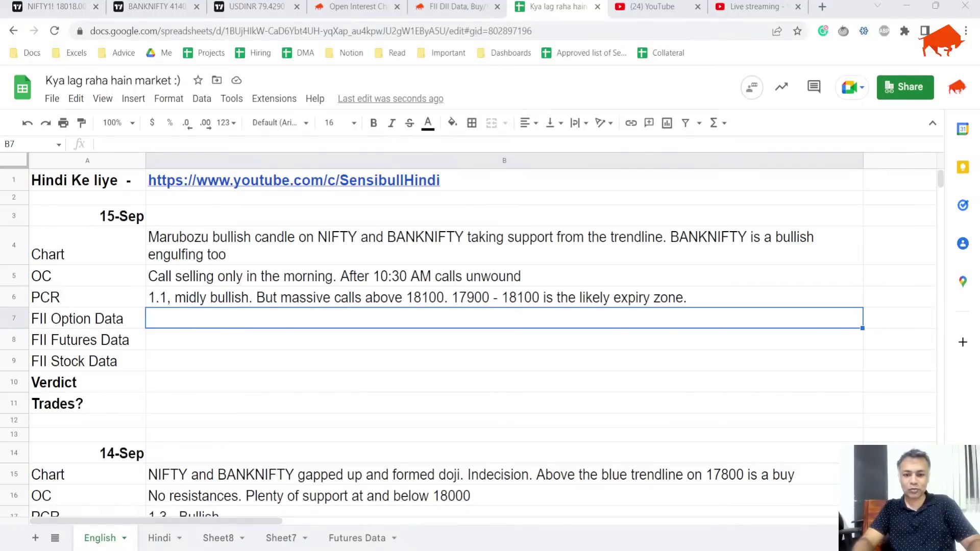
pyautogui.write('Sold 40k calls, bought 50k puts - Bearish')
pyautogui.press('Return')
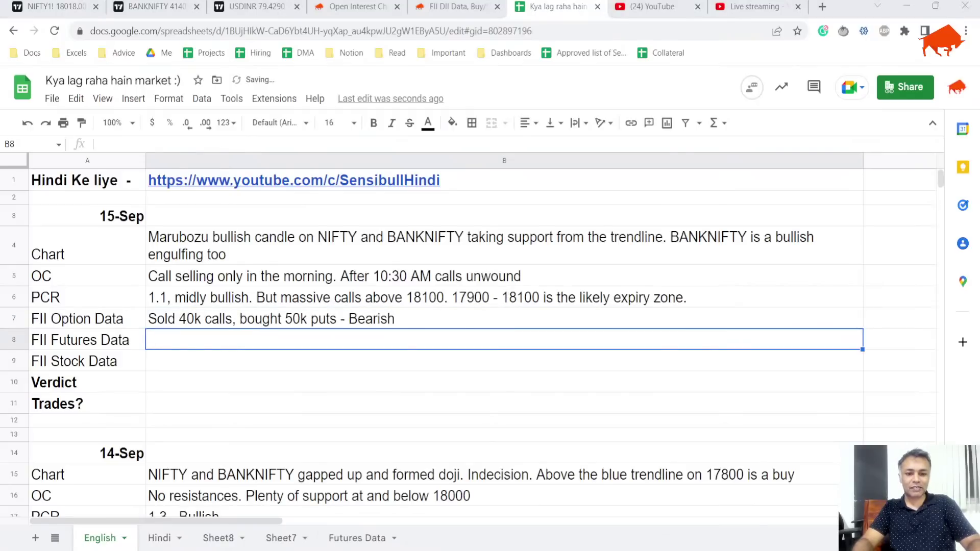
# Step: Fill the 15-Sep FII Futures Data entry with "2000 Cr sell - Bearish"
pyautogui.write('2000 Cr buy - Bullish')
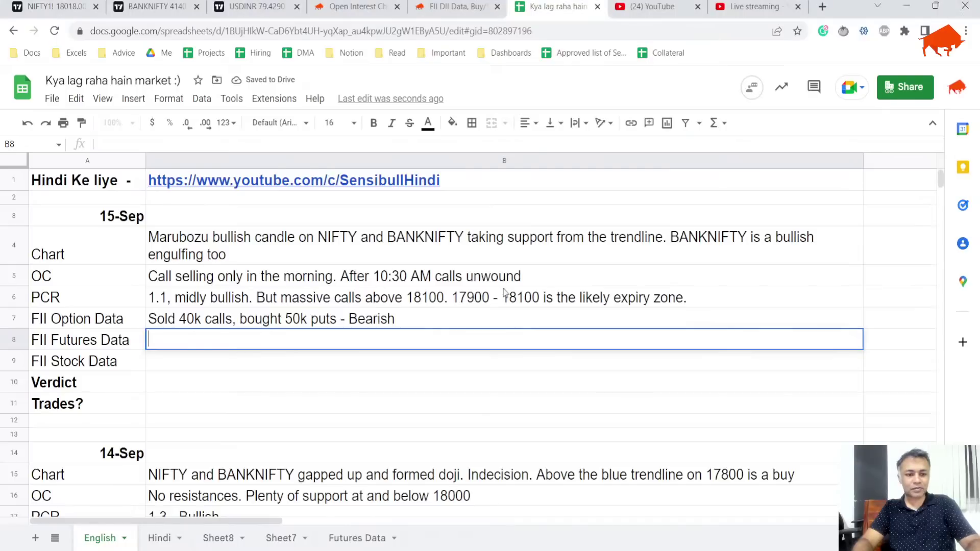
pyautogui.hotkey('shift', 'Right')
pyautogui.hotkey('shift', 'Right')
pyautogui.hotkey('shift', 'Right')
pyautogui.write('sell')
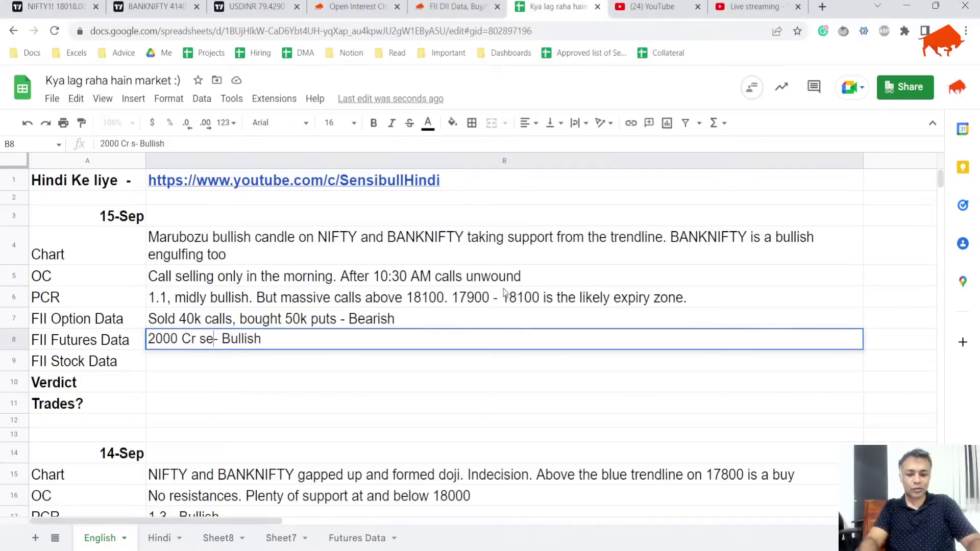
pyautogui.press('Right')
pyautogui.press('Right')
pyautogui.hotkey('shift', 'End')
pyautogui.write('Bearish')
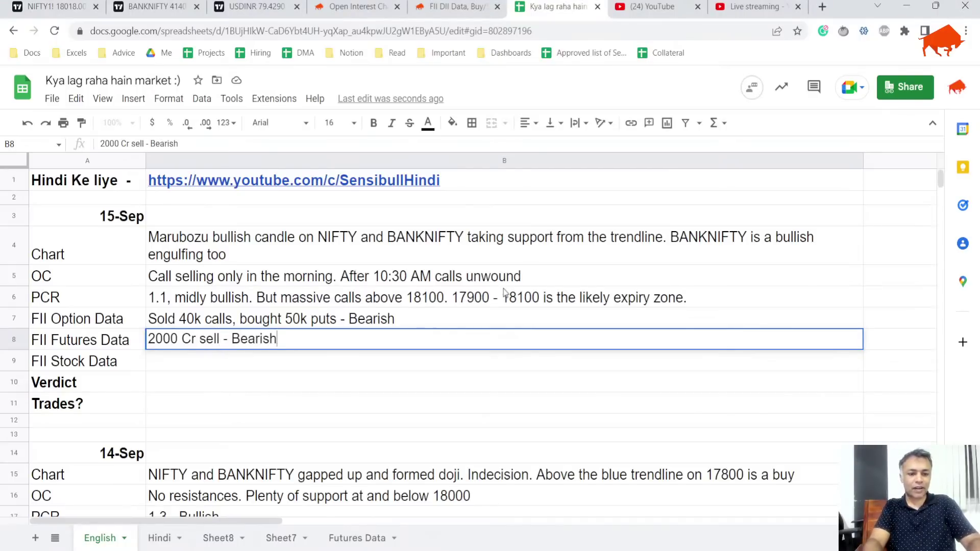
pyautogui.press('Return')
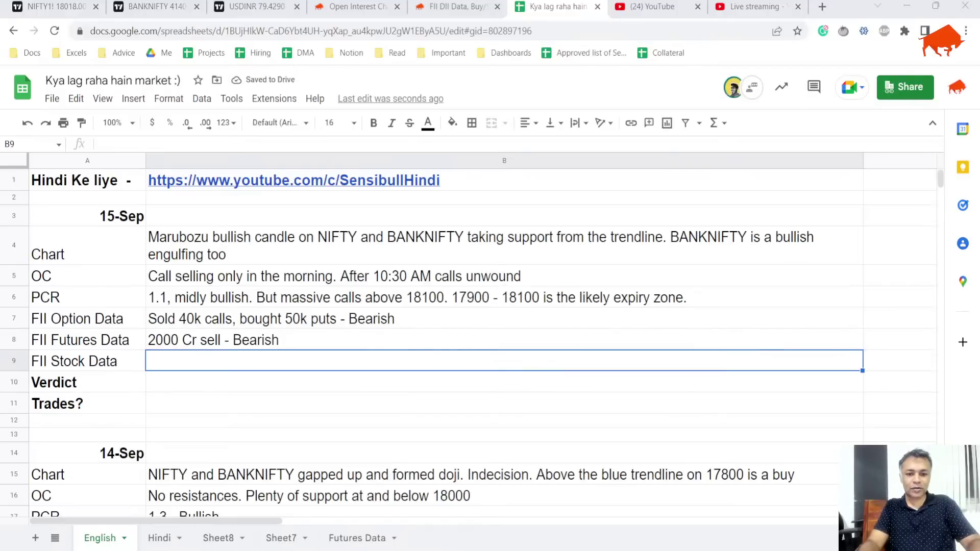
# Step: Fill the 15-Sep FII Stock Data entry with "1400 Cr sell - Bearish"
pyautogui.write('1400 Cr sell ')
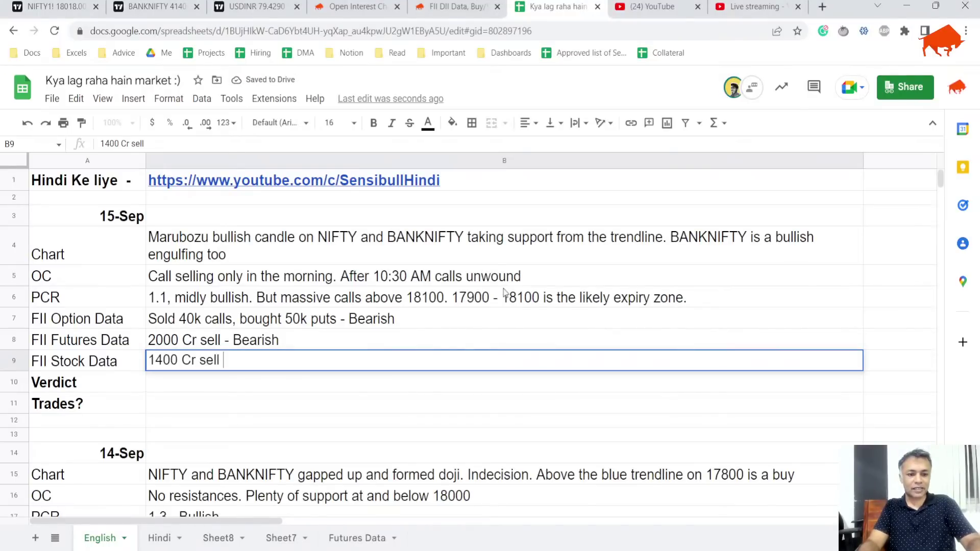
pyautogui.write('- Bearish')
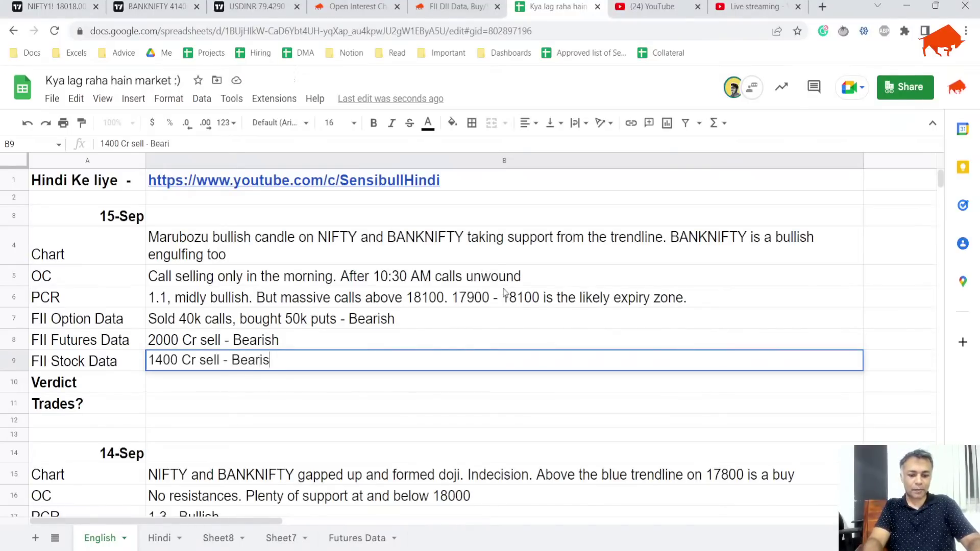
pyautogui.press('Return')
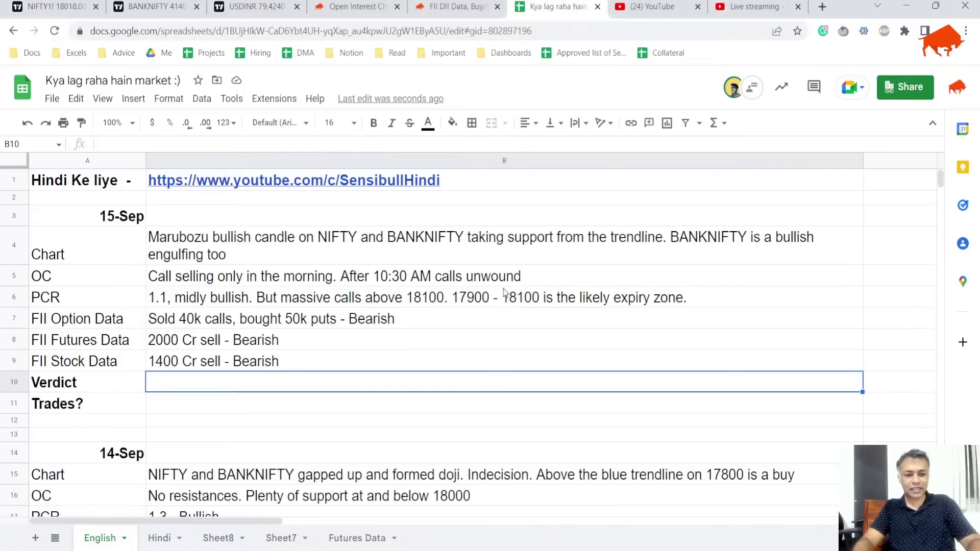
# Step: Fill the 15-Sep Verdict with "Charts positive, OI Neutral, FII negative. NIFTY and BANKNIFTY bullish above the blue trendline"
pyautogui.write('Charts positive, OI Neutral, FII negative. NIFTY and BANKNIFTY bullish above the blue trendline')
pyautogui.press('Return')
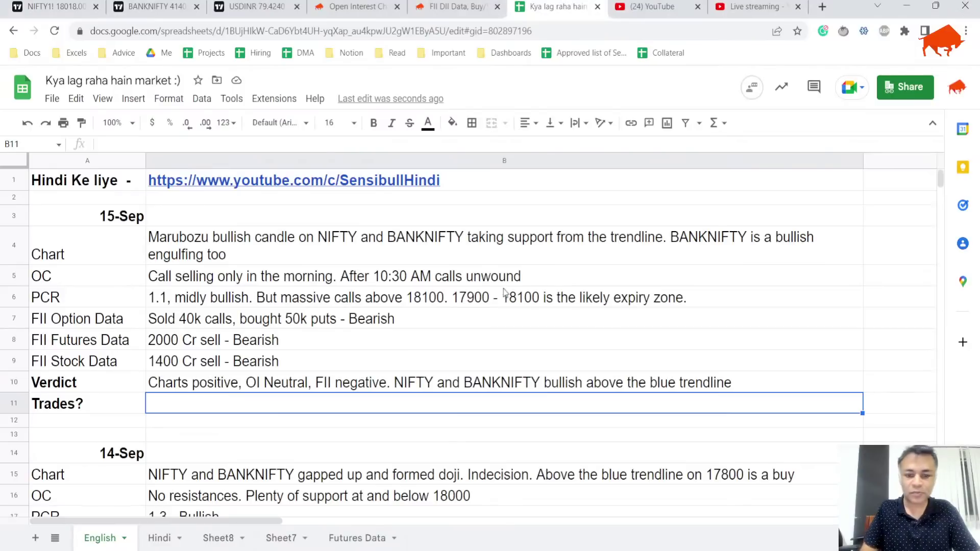
# Step: Fill the 15-Sep Trades entry with "Long has better prospects than shorts. Stay long with smaller position sizing and risk management"
pyautogui.press('Left')
pyautogui.press('Right')
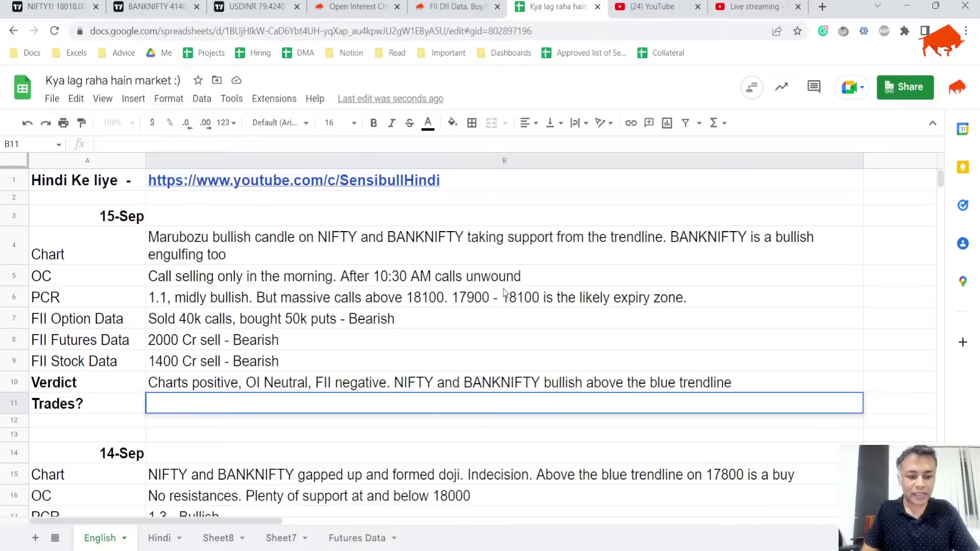
pyautogui.write('Long has better prospects than shorts. Stay long with smaller position sizing and risk management')
pyautogui.press('Return')
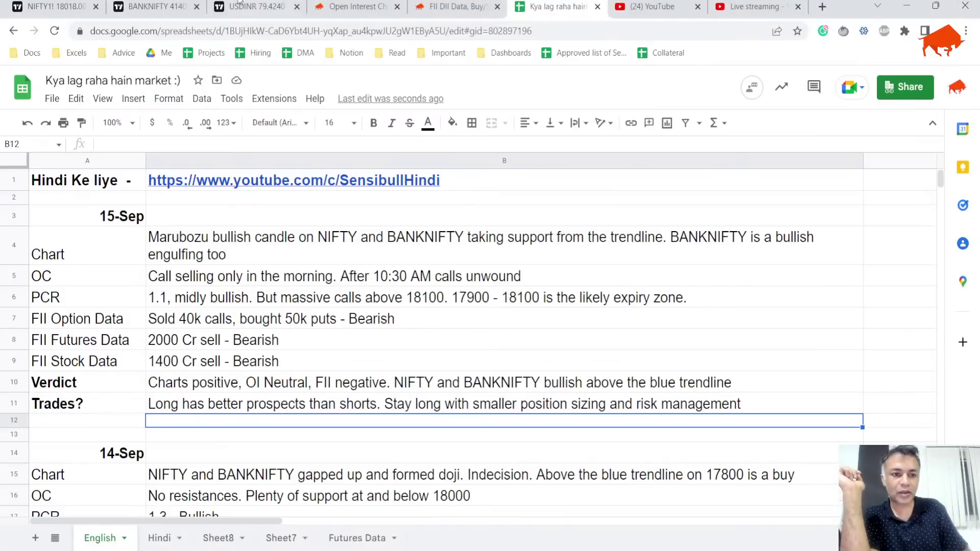
# Step: Switch to Sensibull, open the Strategy Builder for NIFTY and load the ready-made Bull Call Spread for the Sep 15 expiry
pyautogui.click(56, 5)
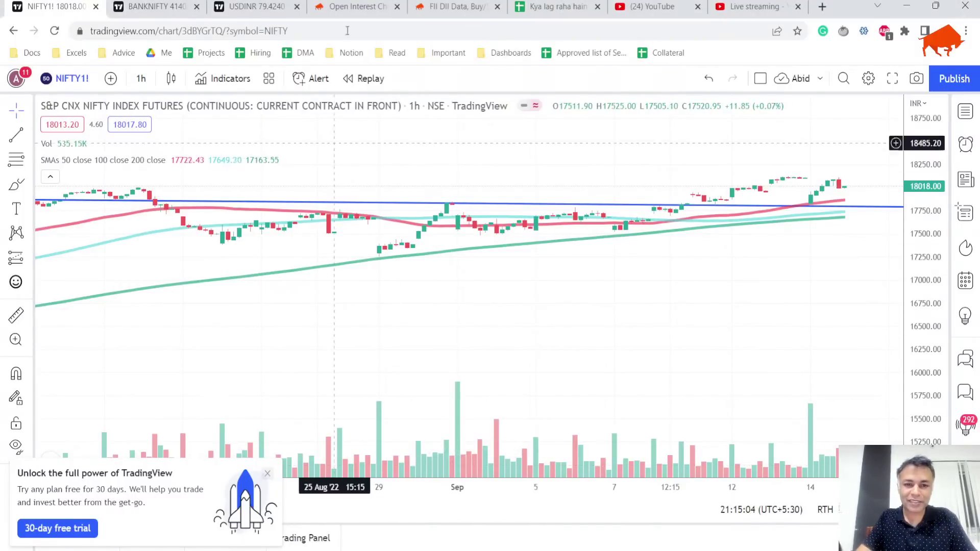
pyautogui.hotkey('ctrl', '4')
pyautogui.scroll(4, 316, 178)
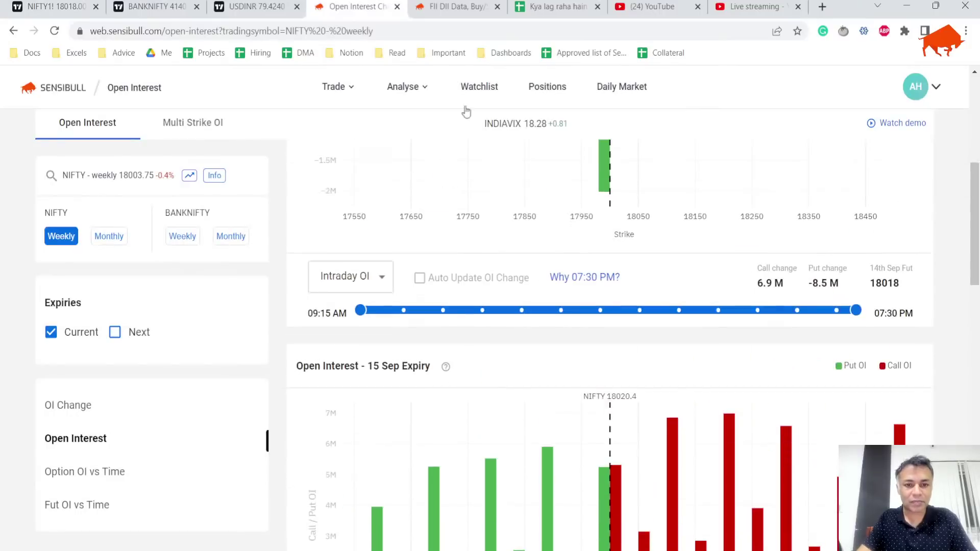
pyautogui.click(403, 87)
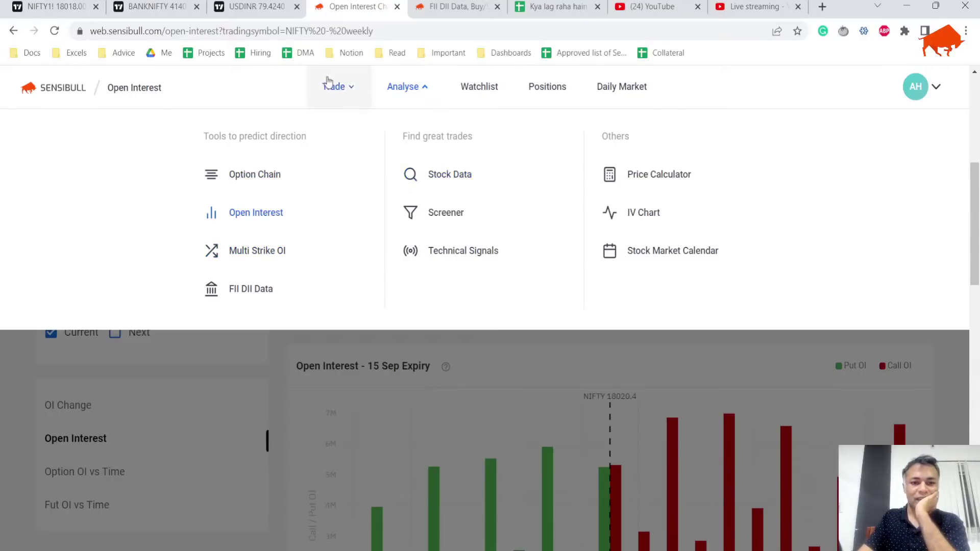
pyautogui.moveTo(327, 81)
pyautogui.click(265, 167)
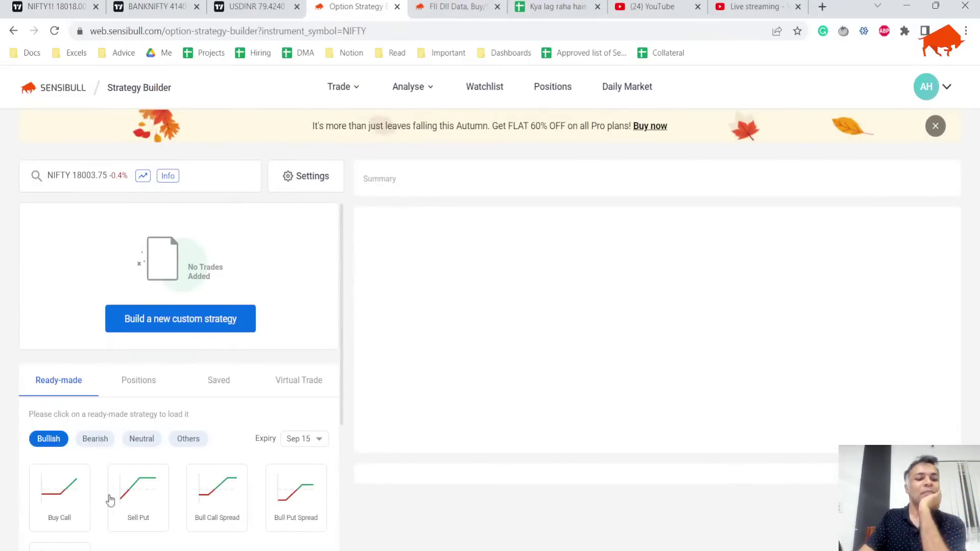
pyautogui.click(226, 495)
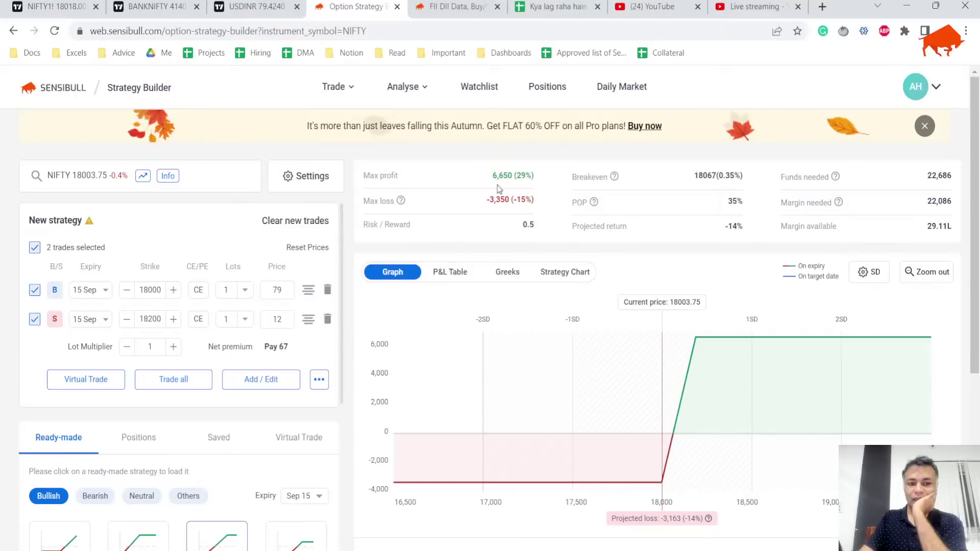
# Step: Try the sold call of the bull call spread at strikes 18100, 18050 and 18150, and return it to 18200
pyautogui.click(127, 319)
pyautogui.click(127, 320)
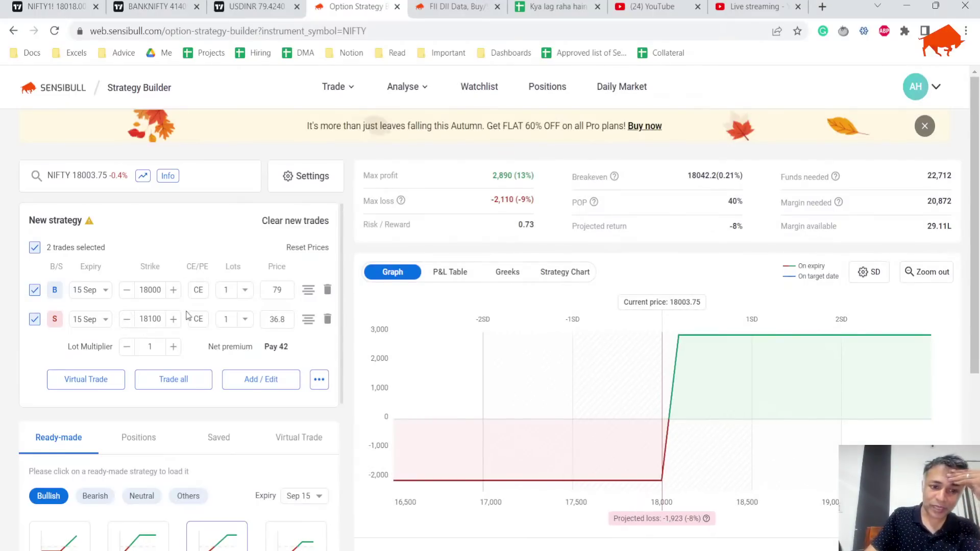
pyautogui.click(126, 320)
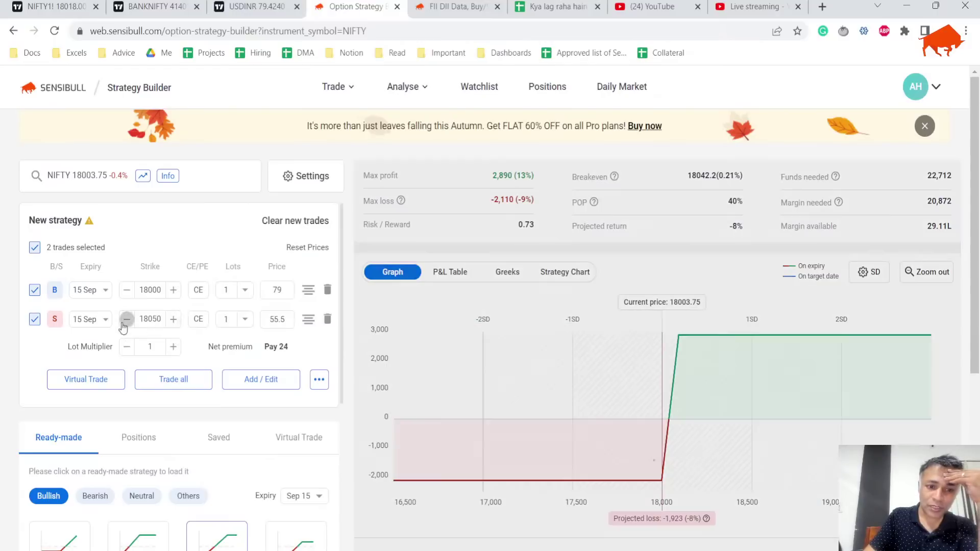
pyautogui.click(173, 319)
pyautogui.click(173, 319)
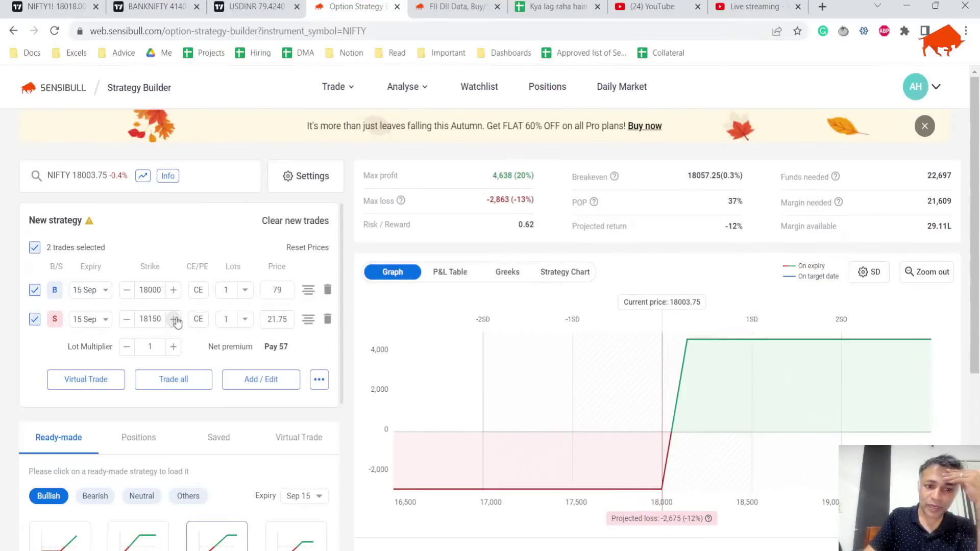
pyautogui.click(174, 319)
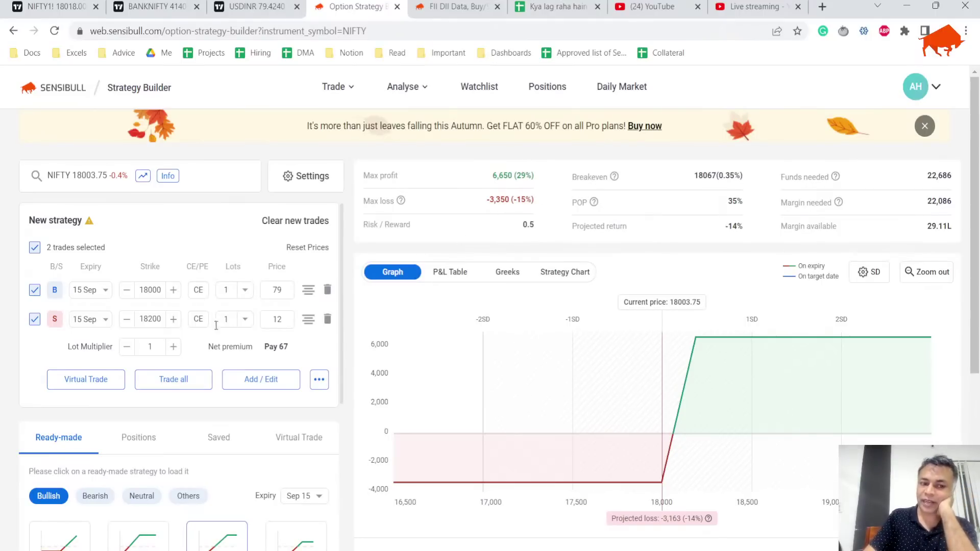
# Step: Load the ready-made Bull Put Spread for the Sep 15 expiry and examine its payoff and risk figures
pyautogui.scroll(-1, 217, 325)
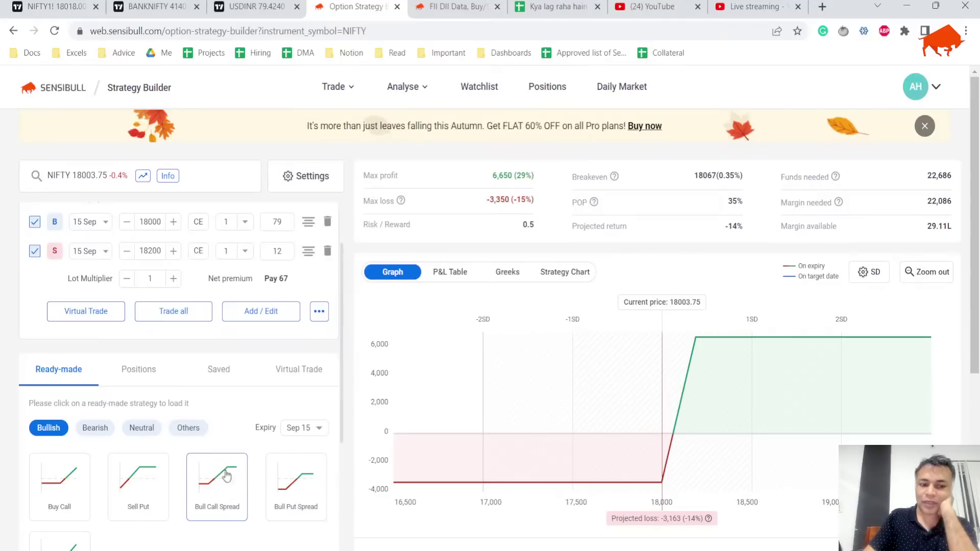
pyautogui.click(294, 482)
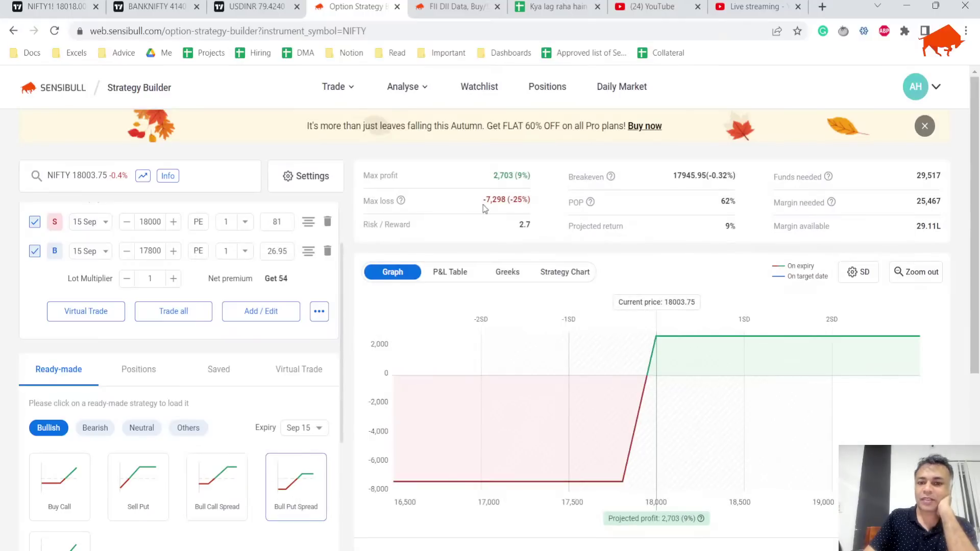
pyautogui.scroll(1, 164, 297)
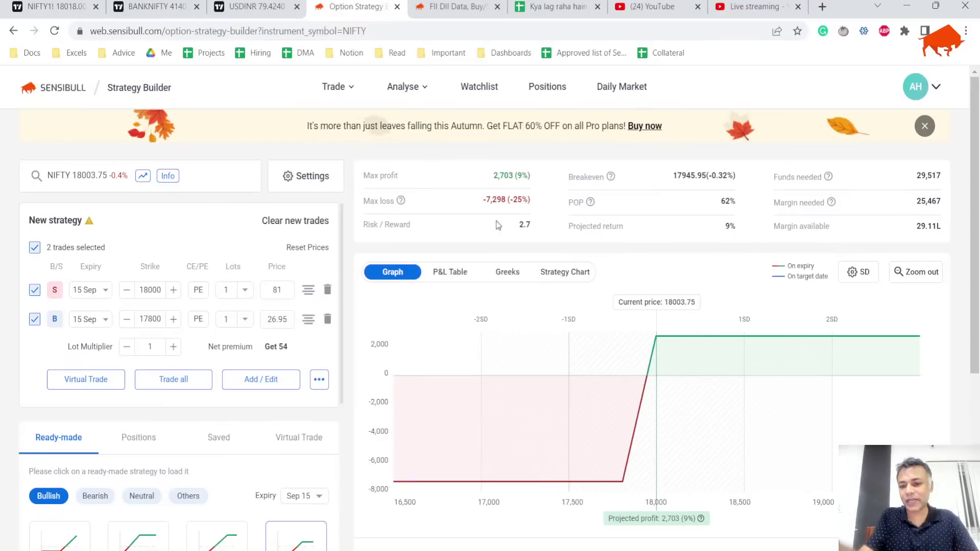
pyautogui.scroll(-4, 231, 270)
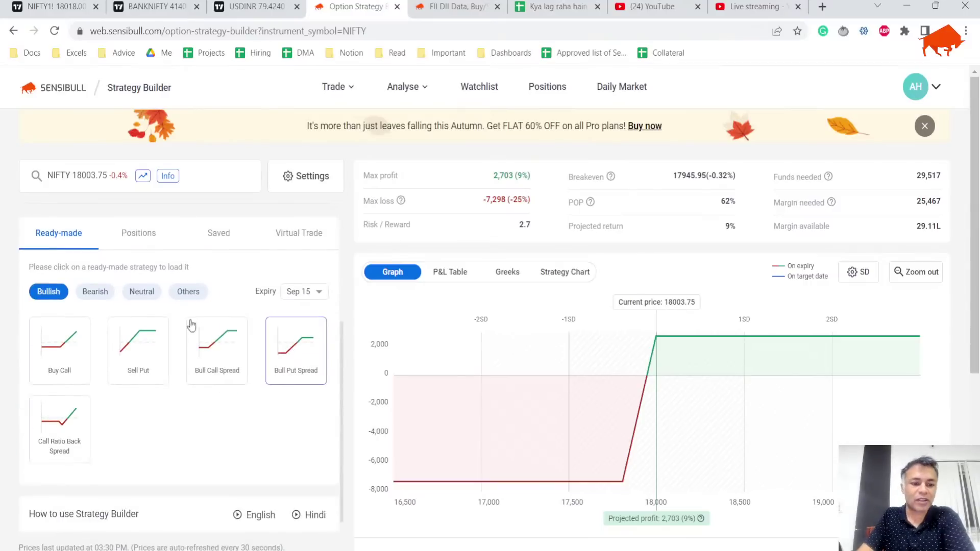
pyautogui.scroll(4, 153, 286)
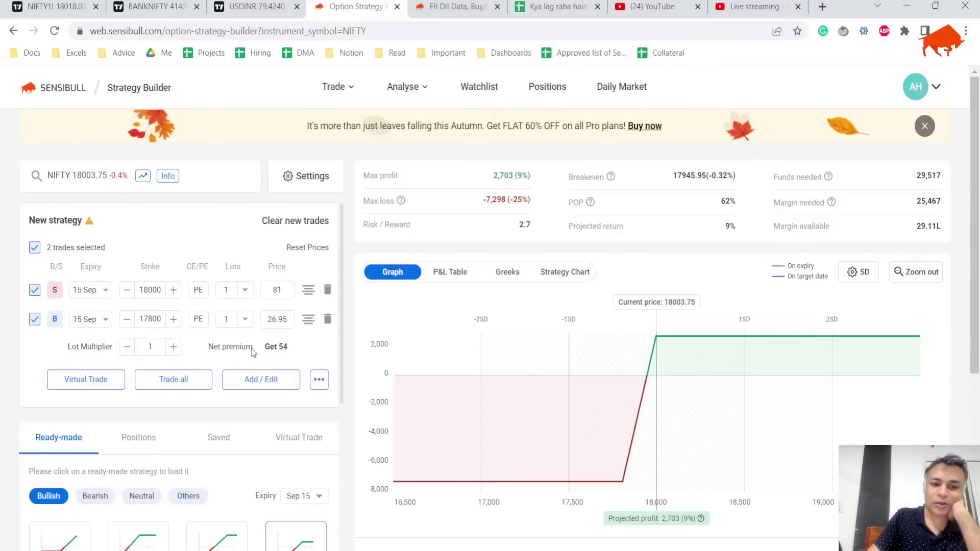
# Step: Clear the new trades, start a custom NIFTY strategy and set the option chain's expiry to 22 Sep
pyautogui.tripleClick(308, 220)
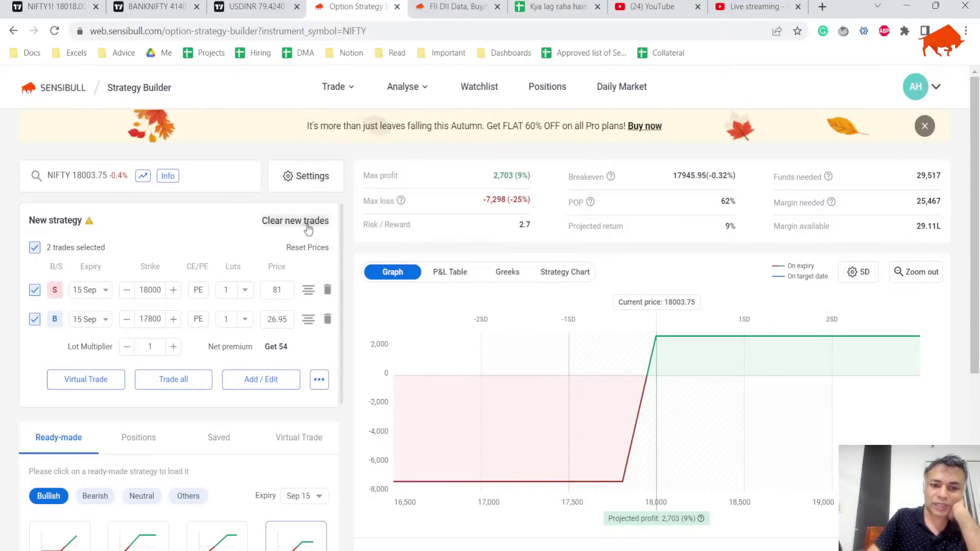
pyautogui.click(214, 320)
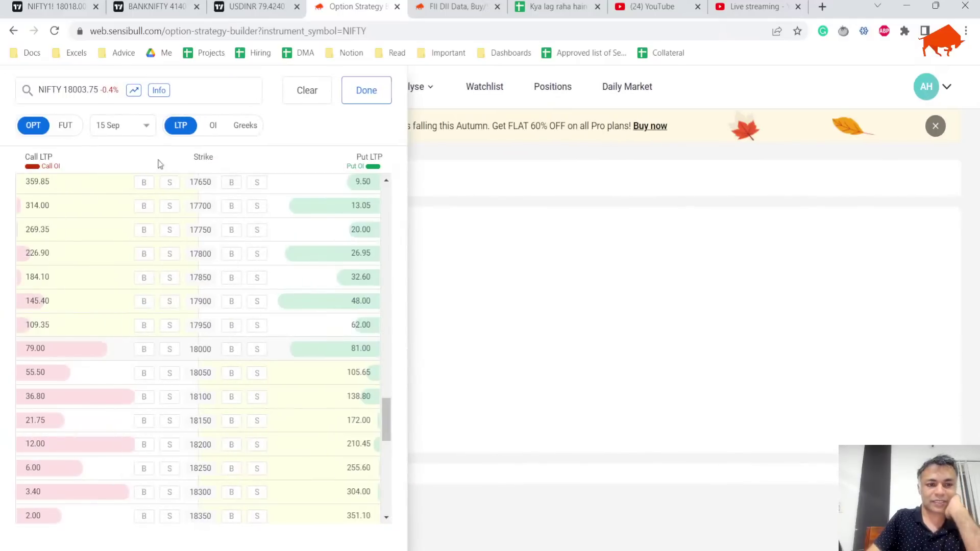
pyautogui.click(134, 127)
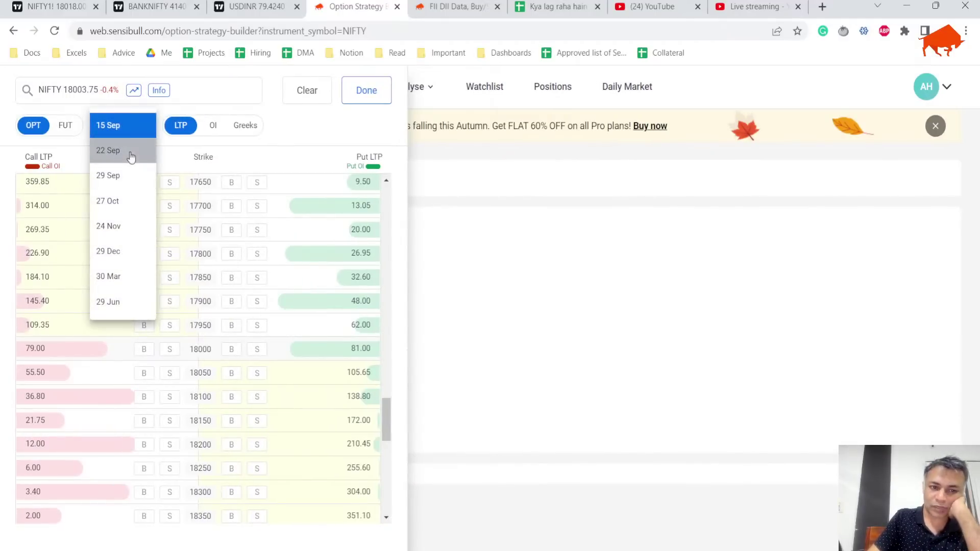
pyautogui.click(131, 155)
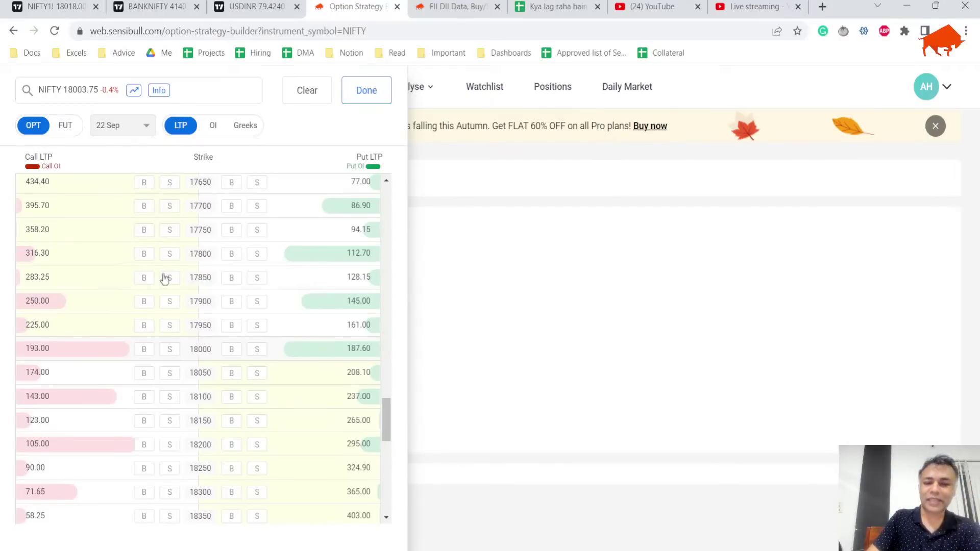
# Step: Build a 22 Sep call condor by buying the 18200 call, selling the 18300 and 18400 calls and buying the 18500 call
pyautogui.click(144, 444)
pyautogui.scroll(-2, 169, 444)
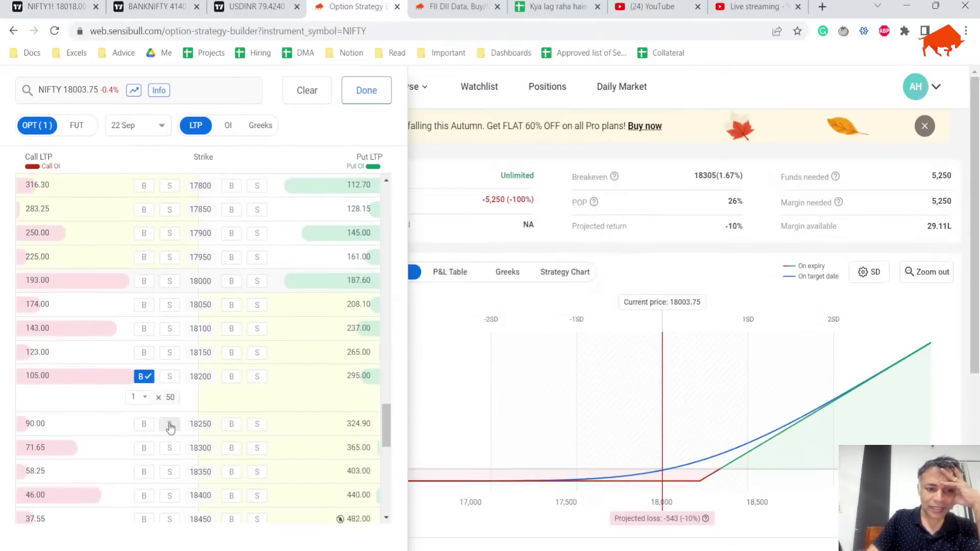
pyautogui.click(169, 448)
pyautogui.scroll(-1, 169, 448)
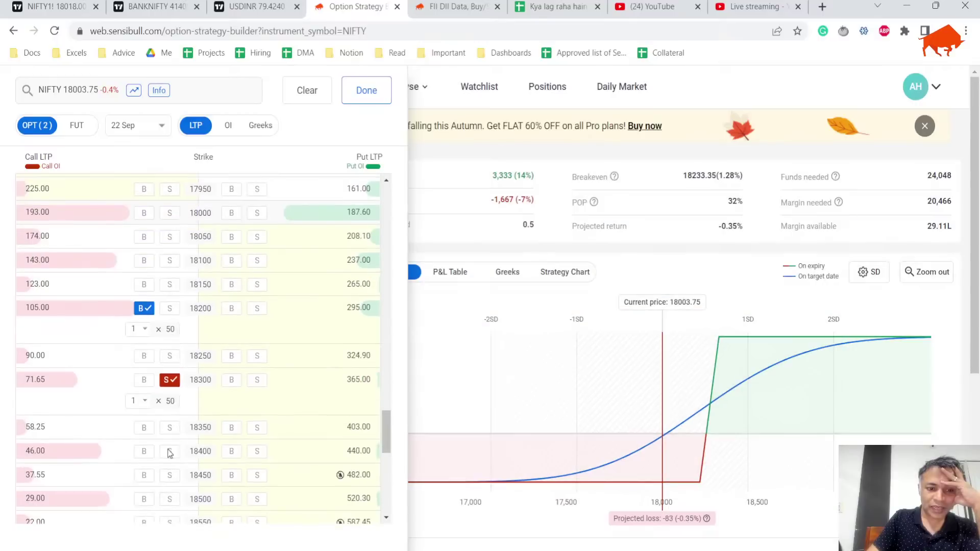
pyautogui.click(169, 450)
pyautogui.scroll(-3, 169, 449)
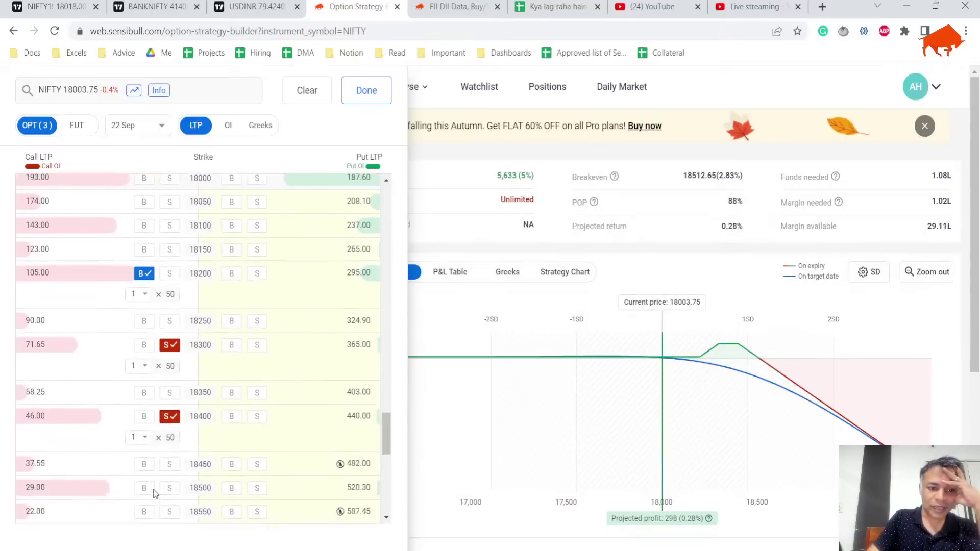
pyautogui.click(143, 387)
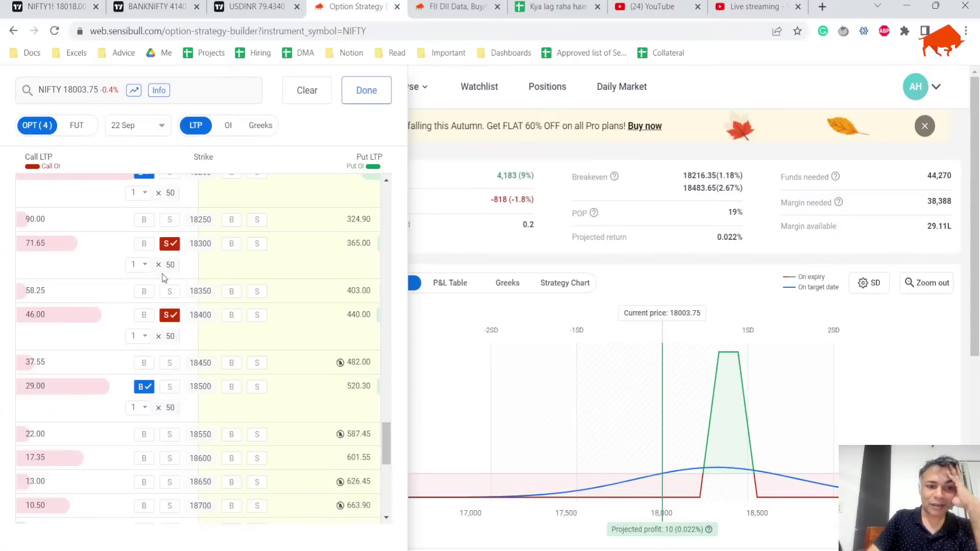
# Step: Change the 22 Sep call condor to sell the 18350 and 18500 calls and buy the 18650 call, keeping the 18200 call
pyautogui.click(171, 246)
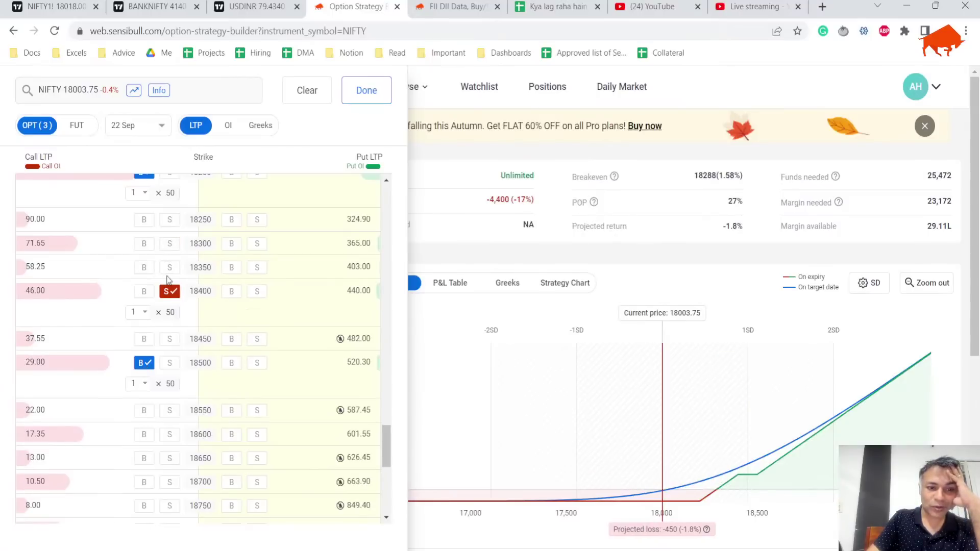
pyautogui.click(170, 267)
pyautogui.click(169, 315)
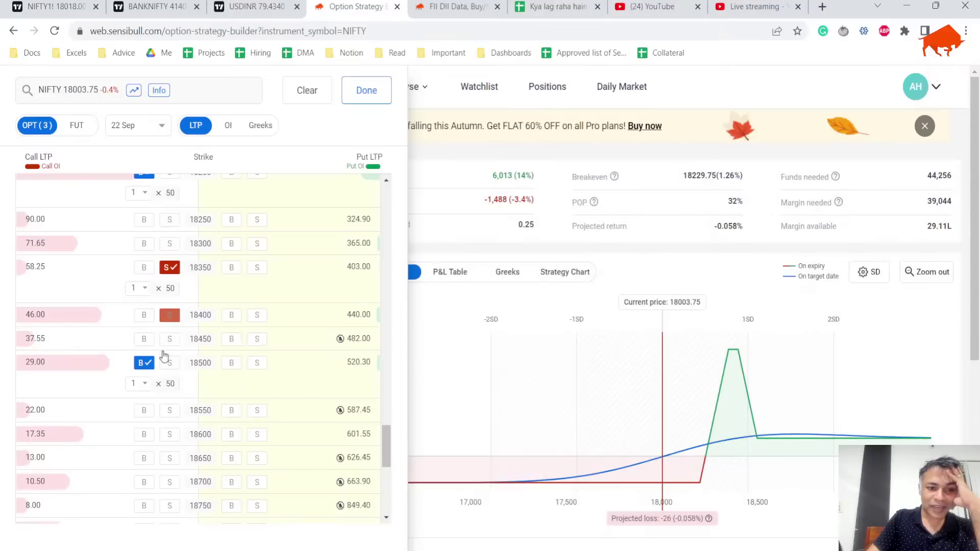
pyautogui.click(170, 363)
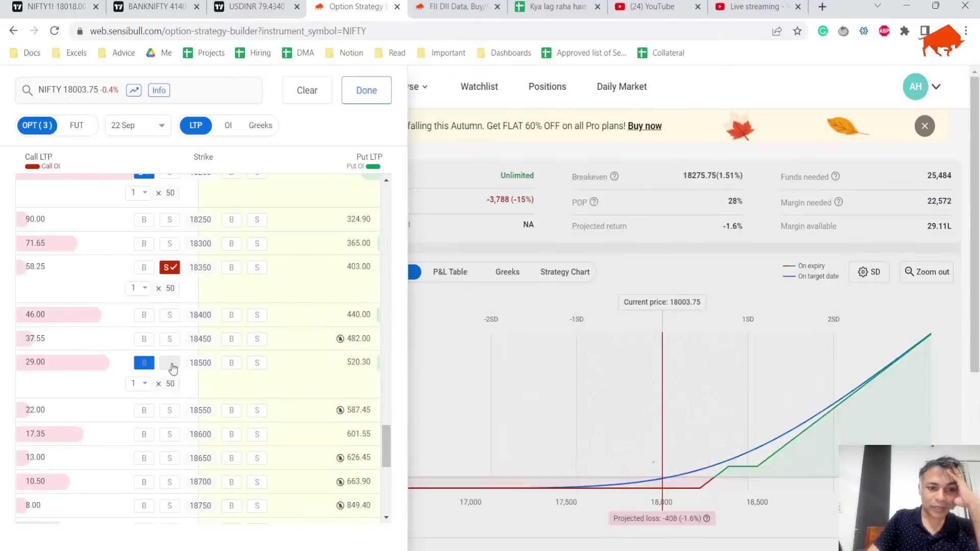
pyautogui.click(143, 458)
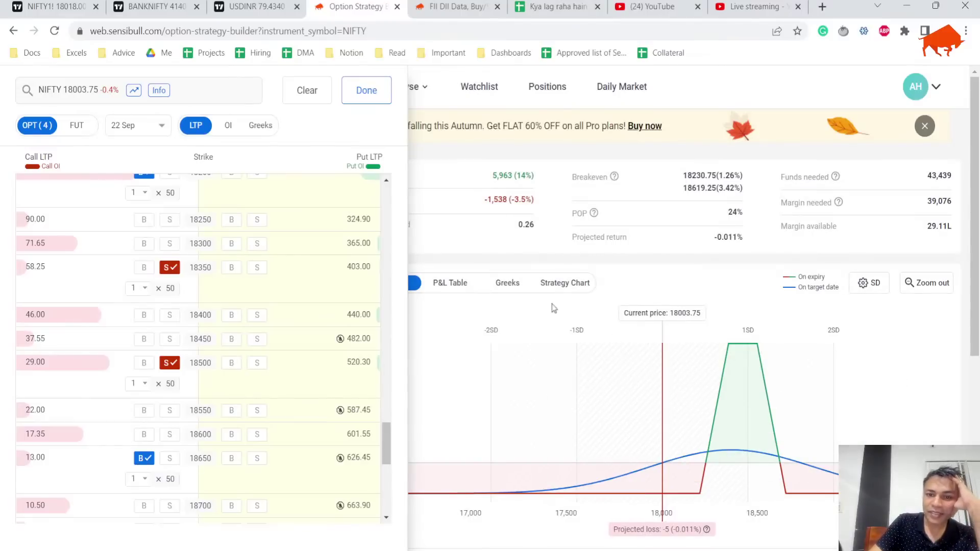
pyautogui.click(376, 102)
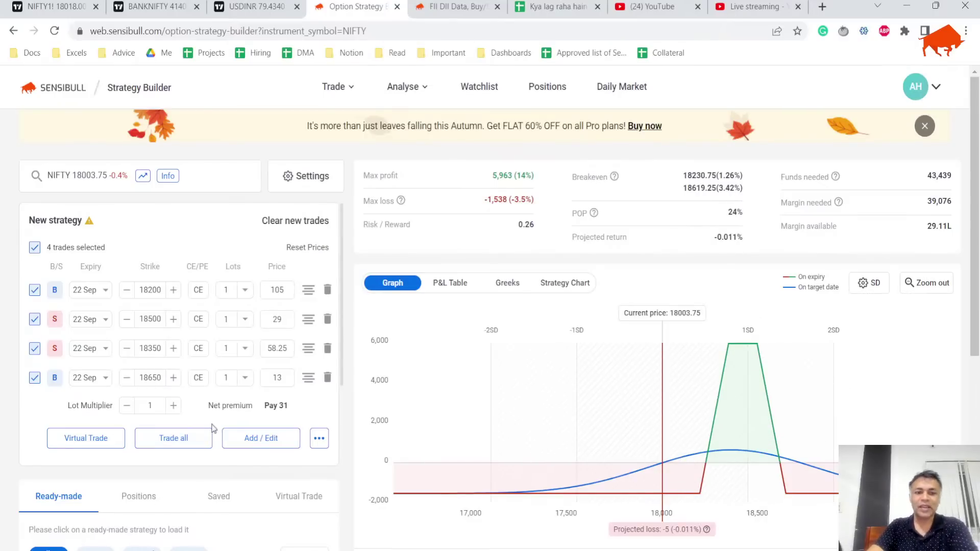
# Step: Move the condor's outermost bought call to strike 18750 and its lower-strike sold call to 18600
pyautogui.click(174, 378)
pyautogui.click(173, 378)
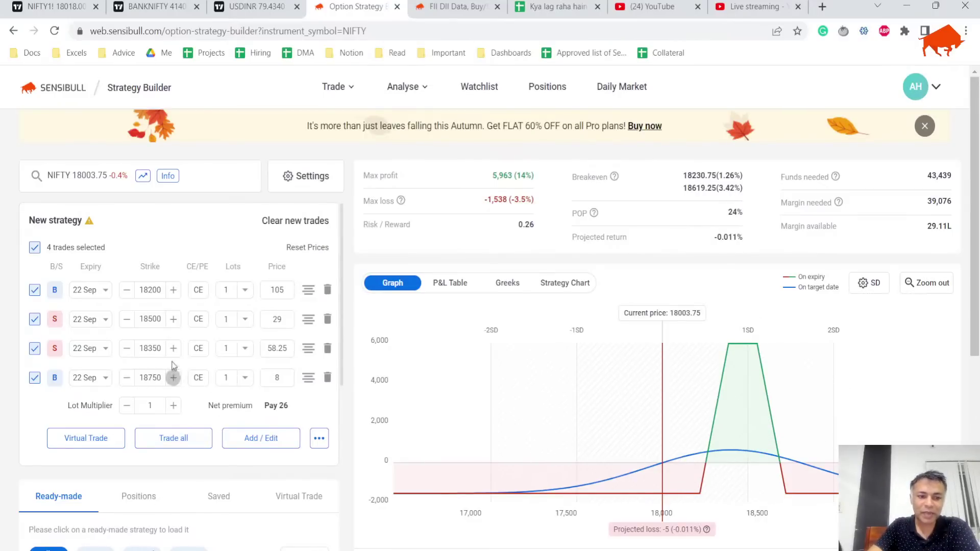
pyautogui.click(173, 348)
pyautogui.click(173, 349)
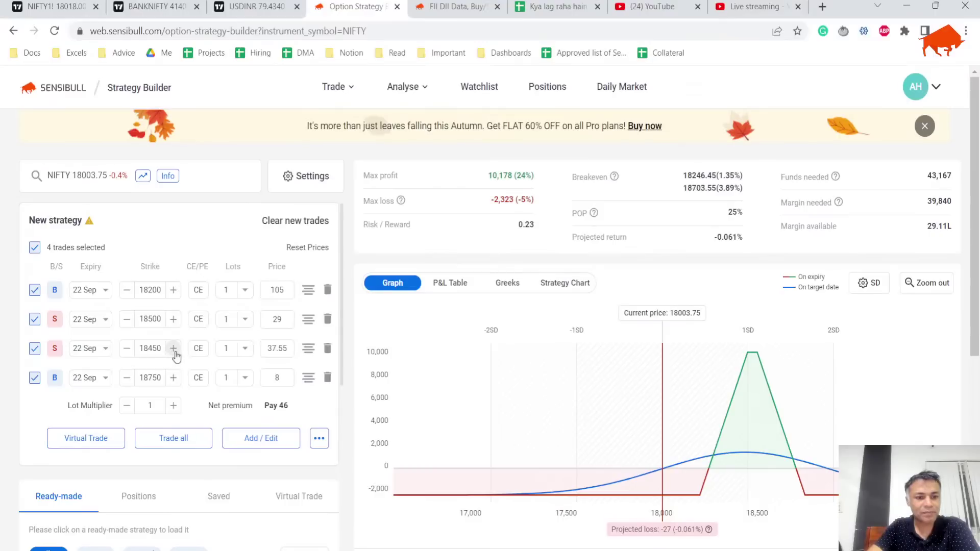
pyautogui.click(173, 349)
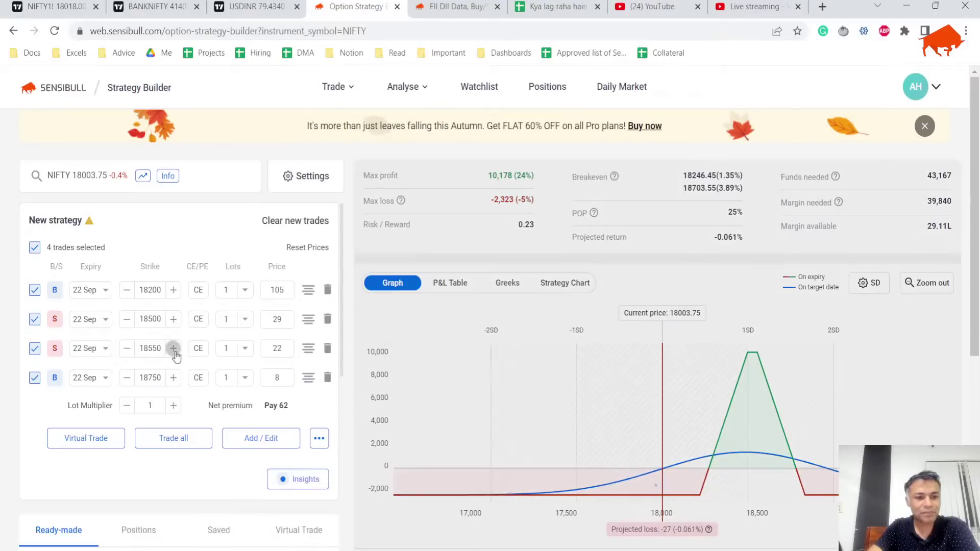
pyautogui.click(173, 348)
pyautogui.click(173, 349)
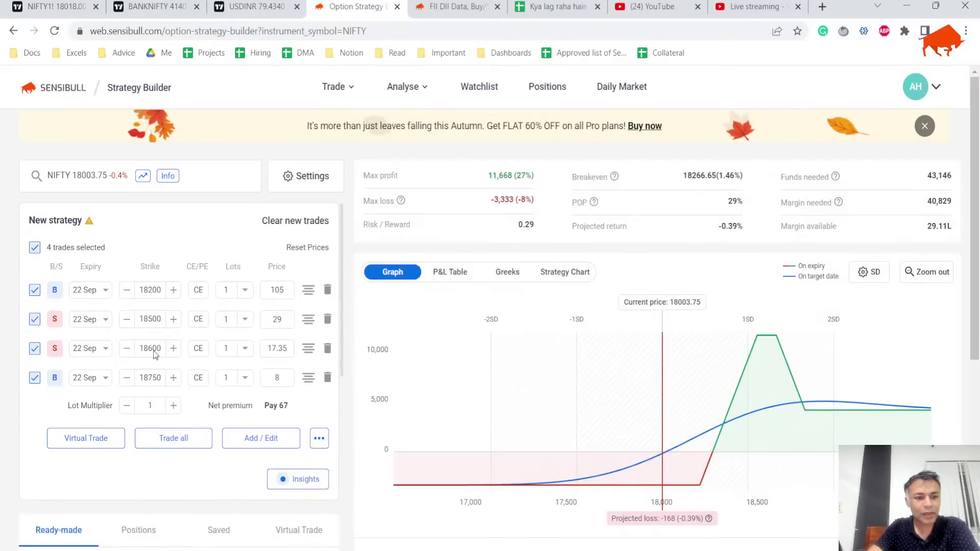
# Step: Try the outermost bought call at strike 18950 and set it to 18900
pyautogui.click(173, 377)
pyautogui.click(172, 378)
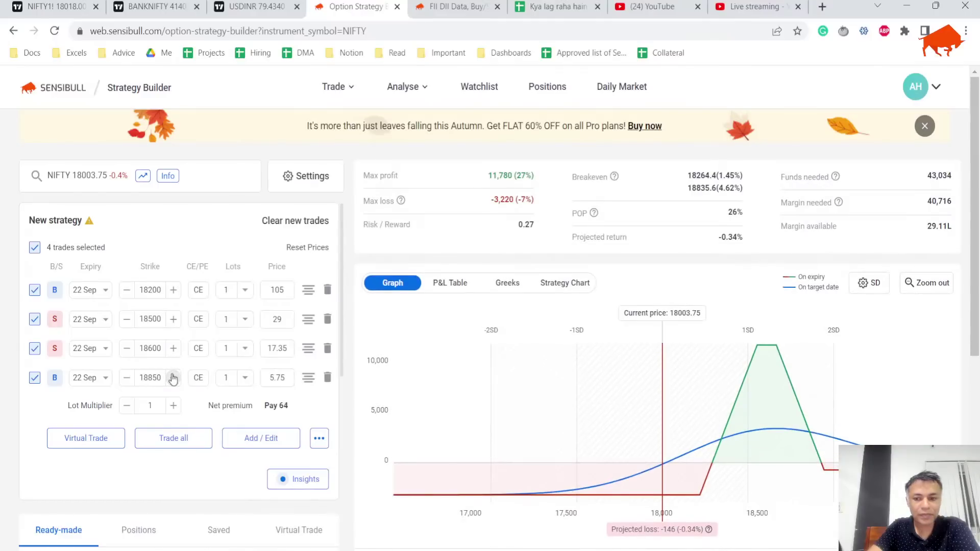
pyautogui.click(173, 378)
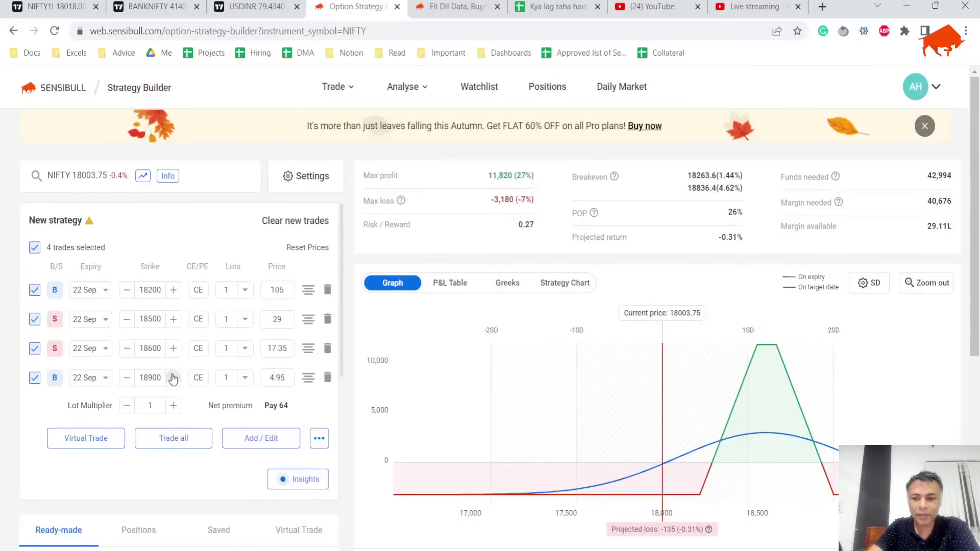
pyautogui.click(173, 377)
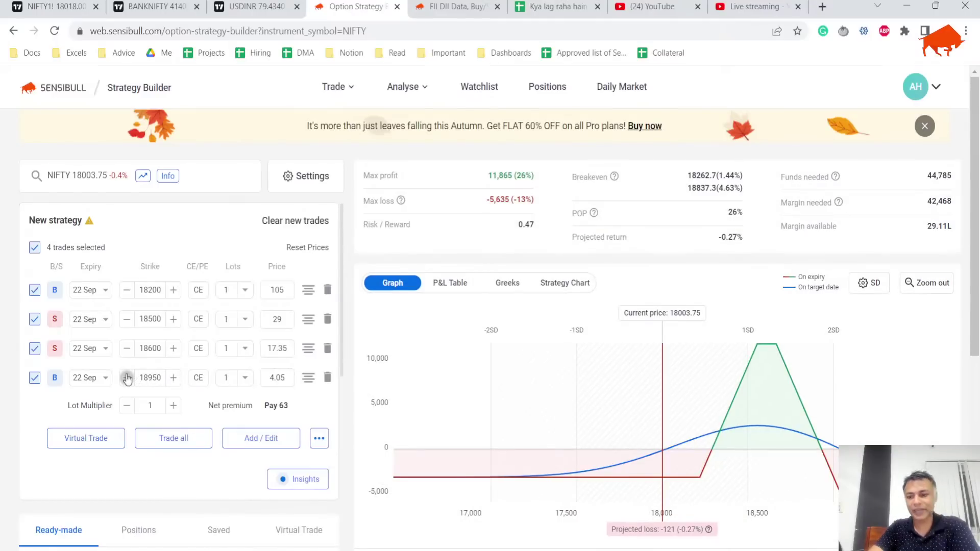
pyautogui.click(127, 378)
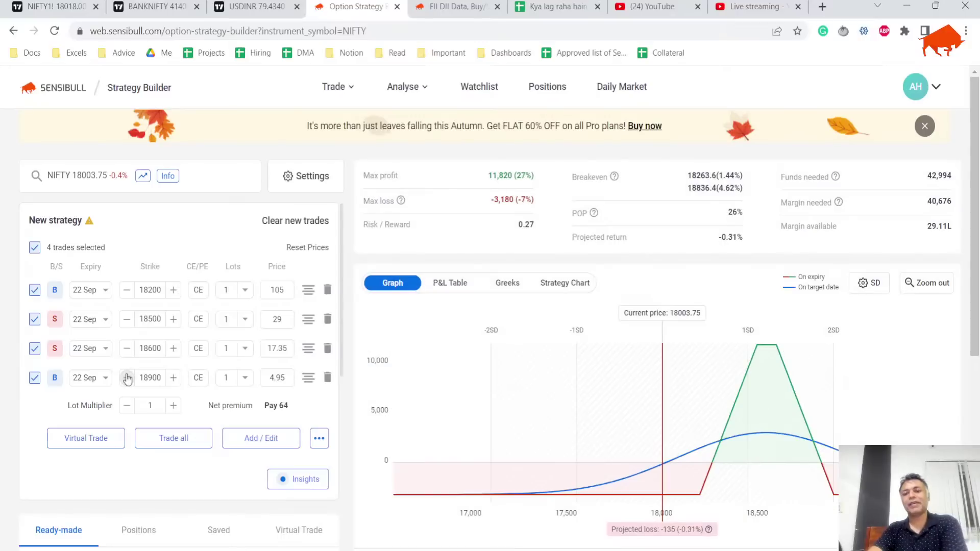
# Step: Widen the condor by moving the upper sold call to strike 18700 and the outermost bought call to 19000
pyautogui.click(173, 348)
pyautogui.click(173, 348)
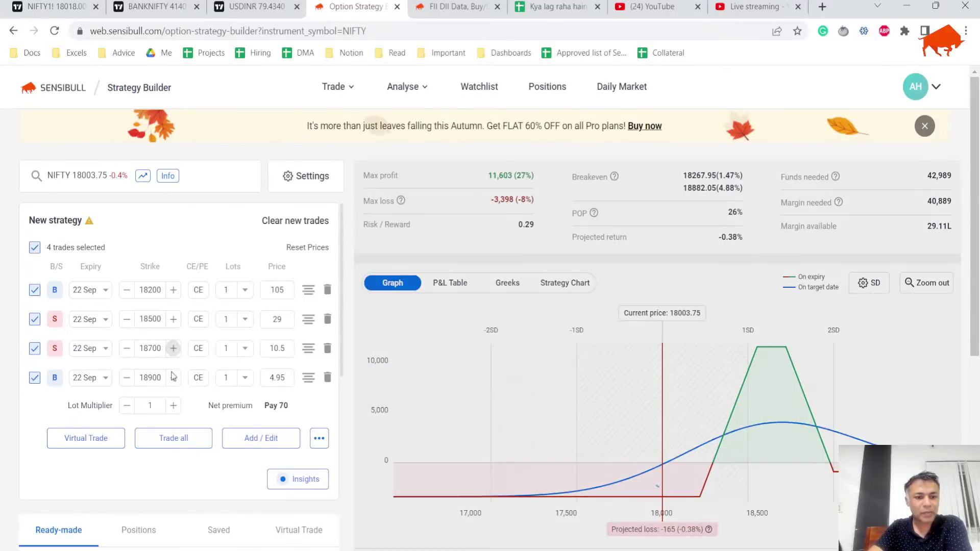
pyautogui.click(173, 379)
pyautogui.click(173, 379)
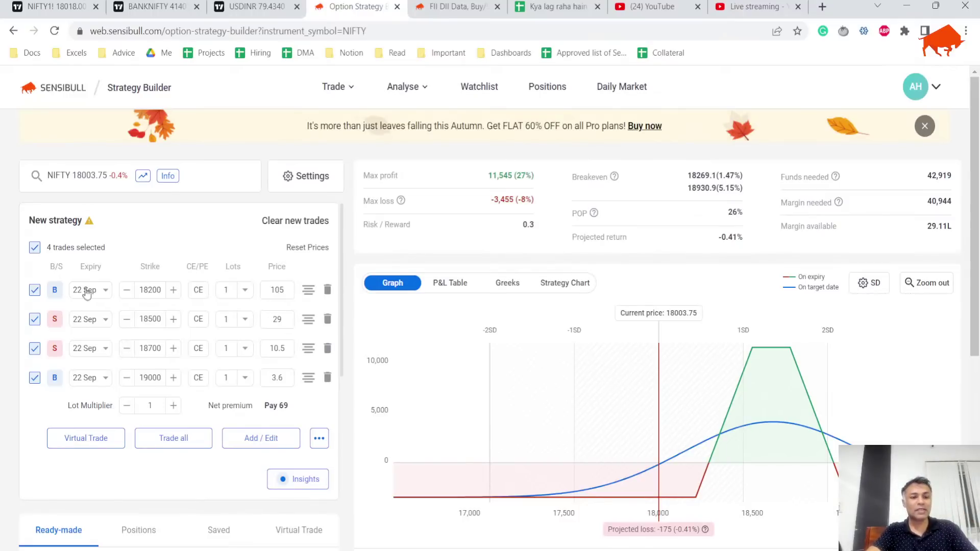
pyautogui.click(252, 442)
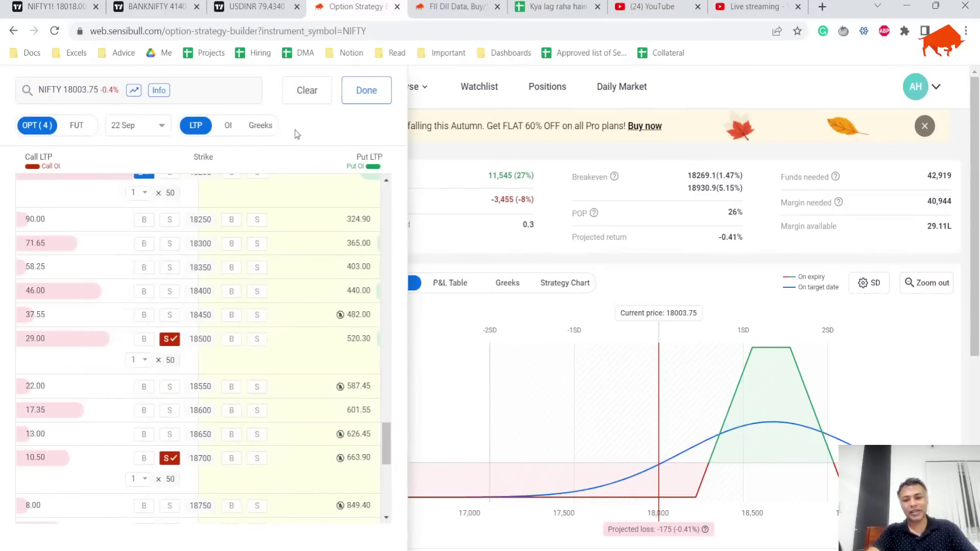
pyautogui.click(366, 91)
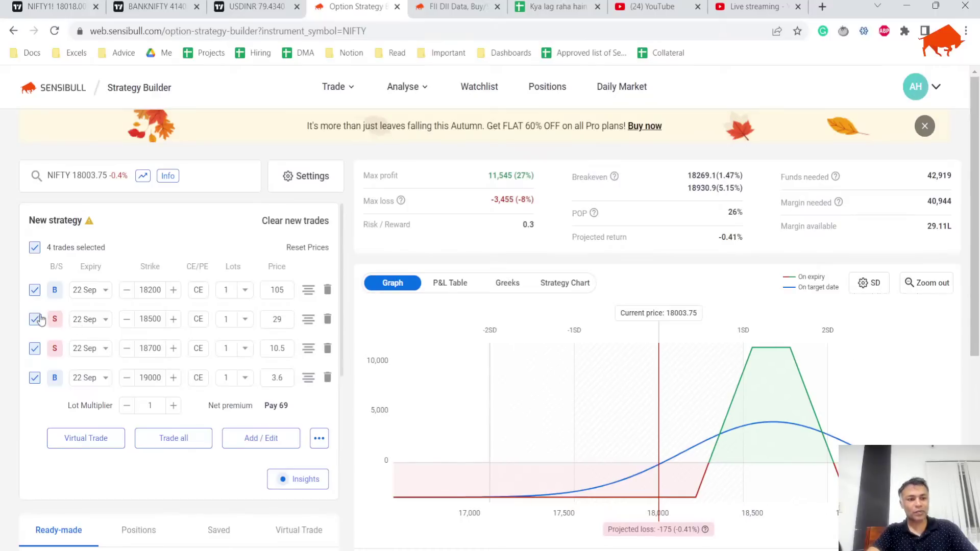
# Step: Isolate the bought 18200 call to examine its payoff alone, and include the other three trades again
pyautogui.click(35, 249)
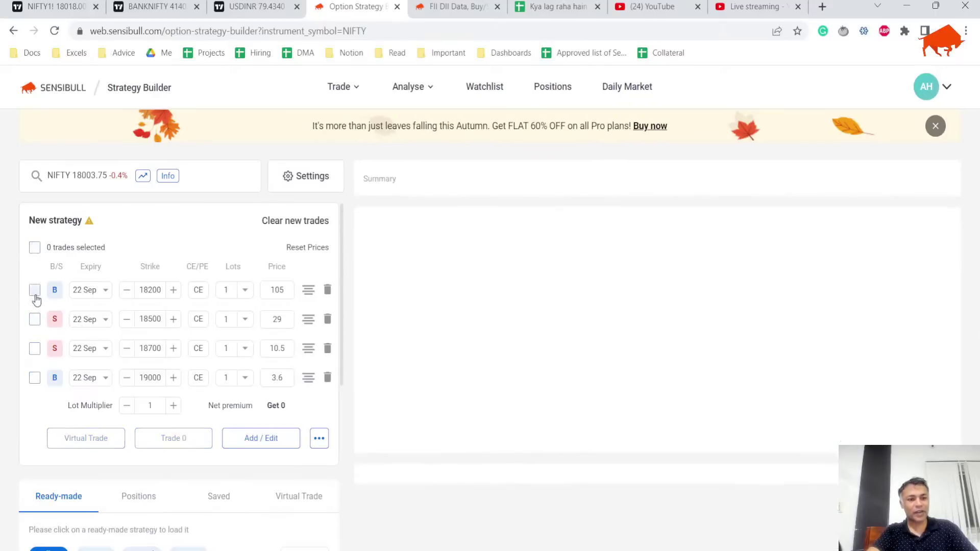
pyautogui.click(35, 290)
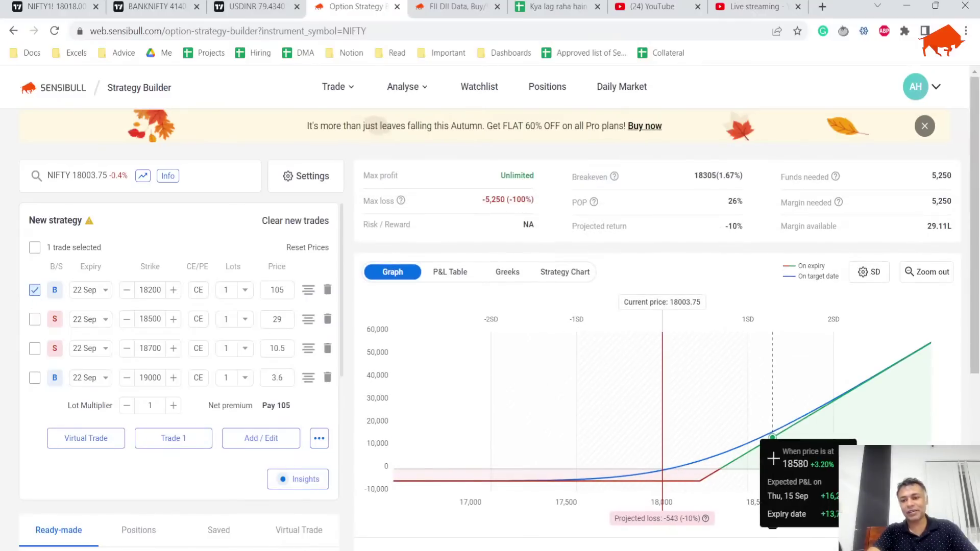
pyautogui.moveTo(774, 457)
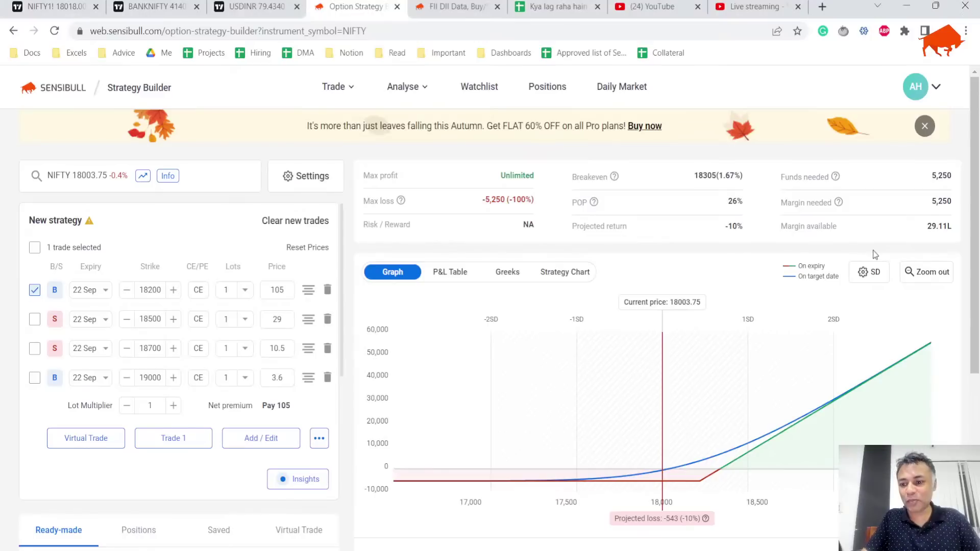
pyautogui.click(34, 319)
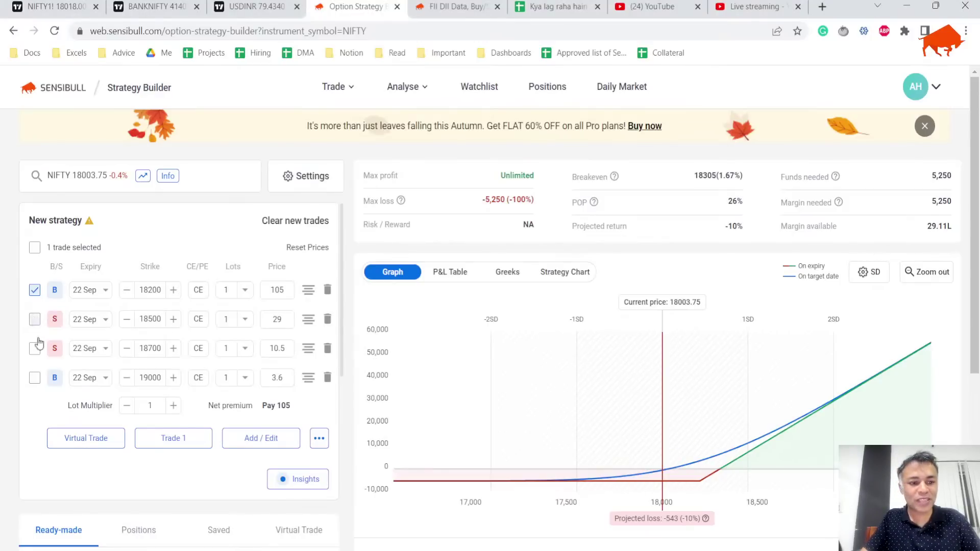
pyautogui.click(34, 348)
pyautogui.click(34, 377)
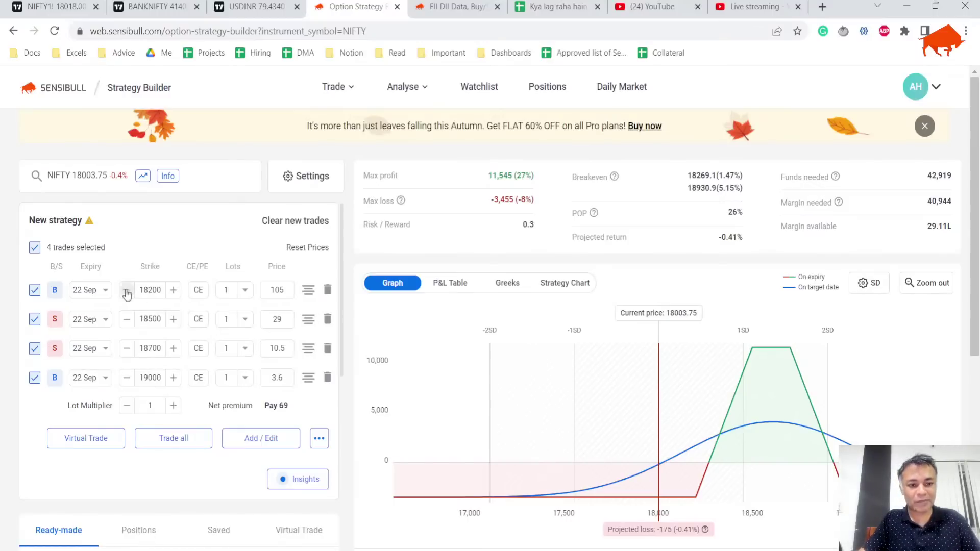
# Step: Narrow the condor by setting the lower bought call's strike to 18300 and the upper bought call's strike to 18900
pyautogui.click(173, 289)
pyautogui.click(173, 290)
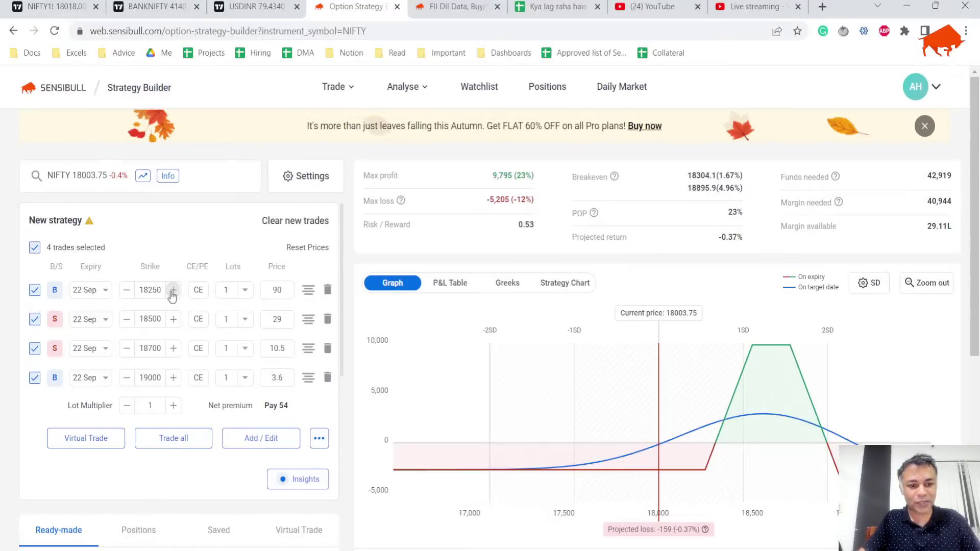
pyautogui.click(126, 378)
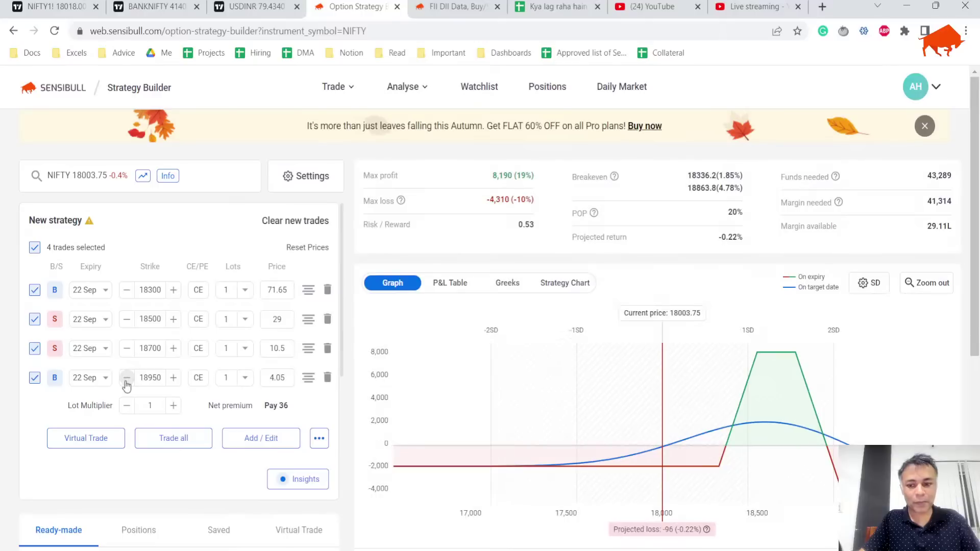
pyautogui.click(126, 378)
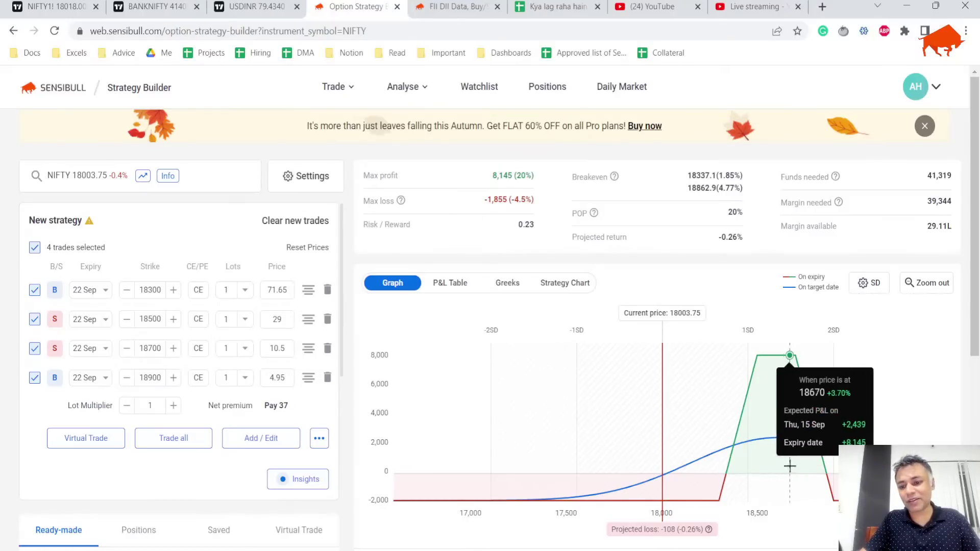
# Step: Set the NIFTY target to 17823.71 (-1.0%) and deselect every trade except the bought 18300 call to compare projected losses
pyautogui.scroll(-3, 617, 366)
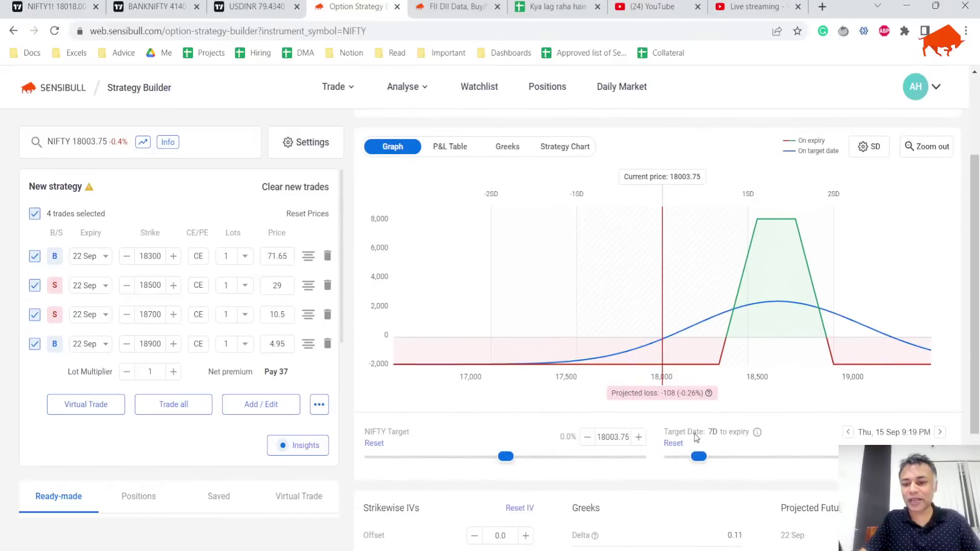
pyautogui.click(586, 438)
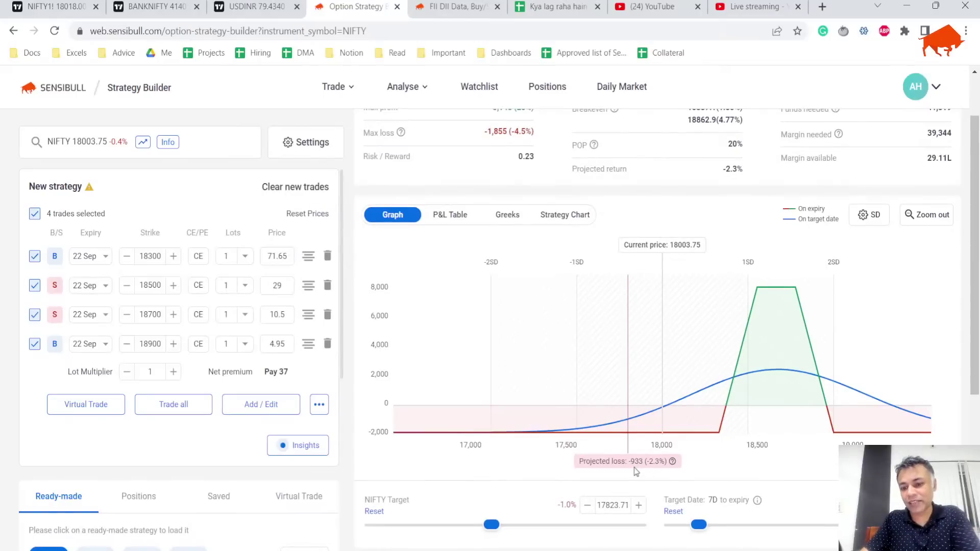
pyautogui.click(34, 285)
pyautogui.click(34, 315)
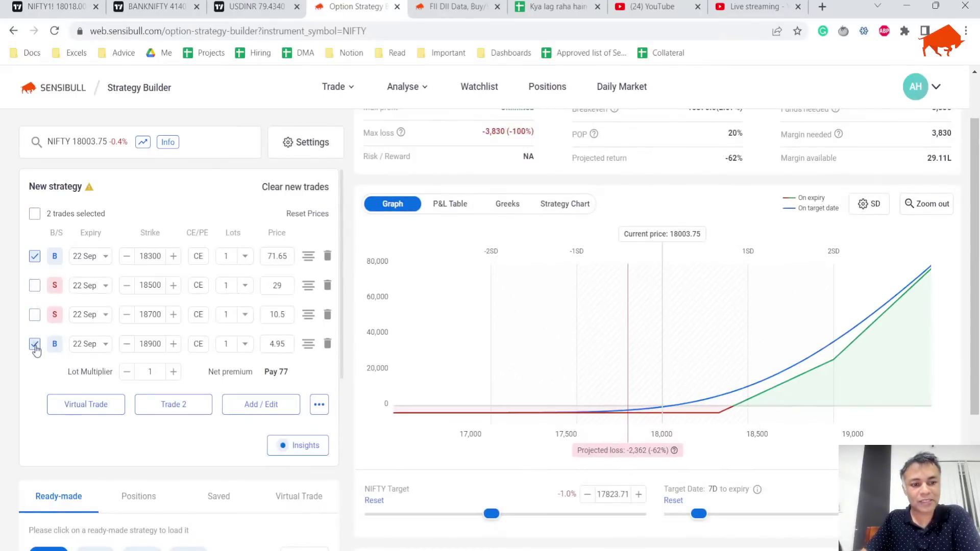
pyautogui.click(34, 346)
pyautogui.scroll(-1, 533, 420)
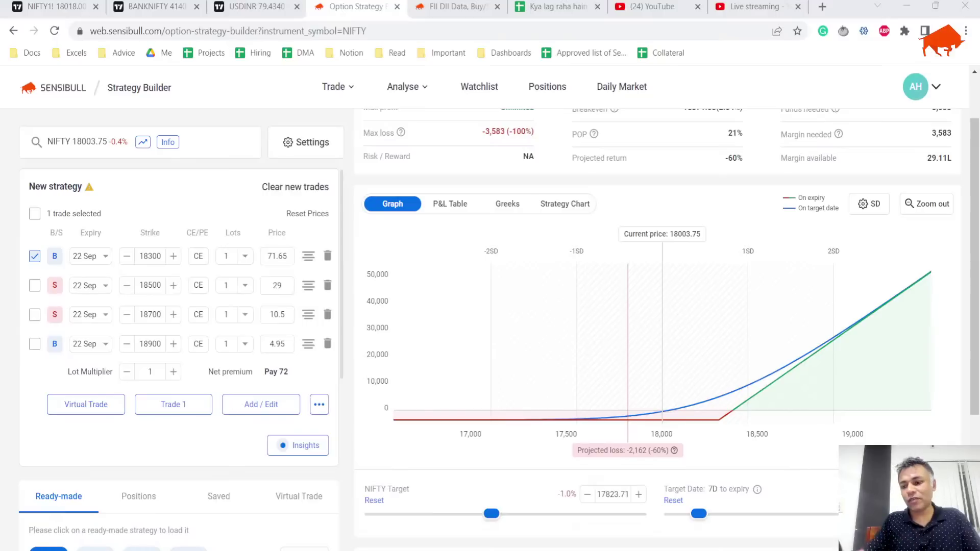
# Step: Switch to the market notes spreadsheet to review the 15-Sep notes, undoing a stray cell deletion near the Trades row
pyautogui.hotkey('alt', 'Tab')
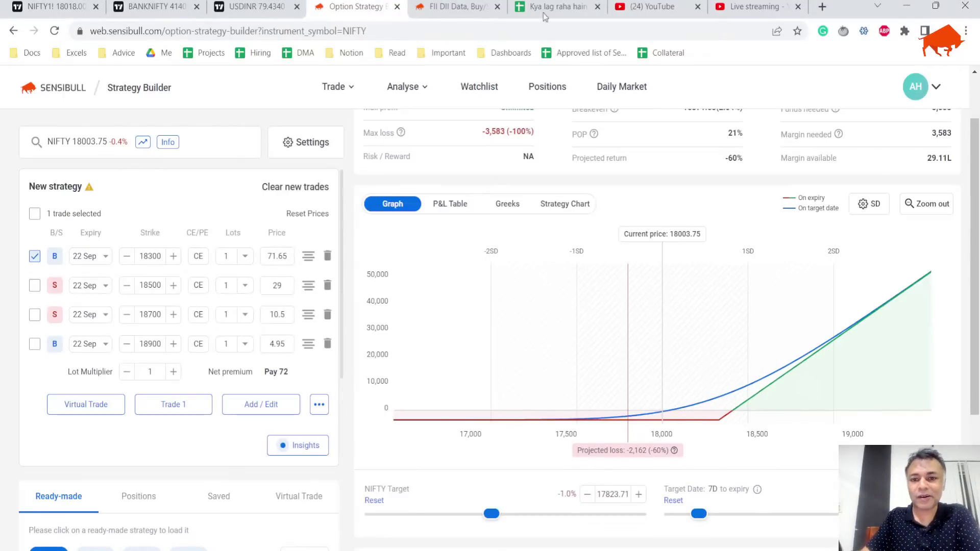
pyautogui.click(560, 6)
pyautogui.click(338, 411)
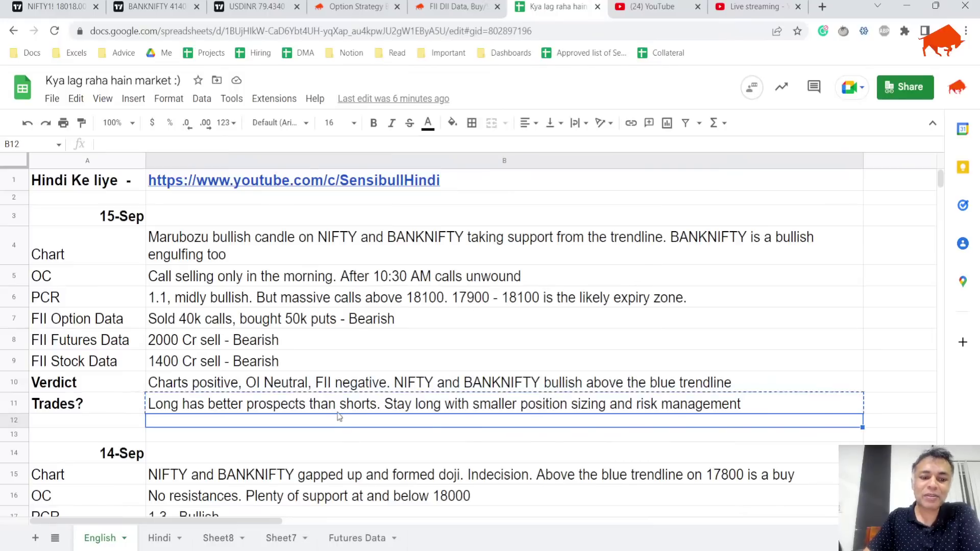
pyautogui.press('Delete')
pyautogui.hotkey('ctrl', 'z')
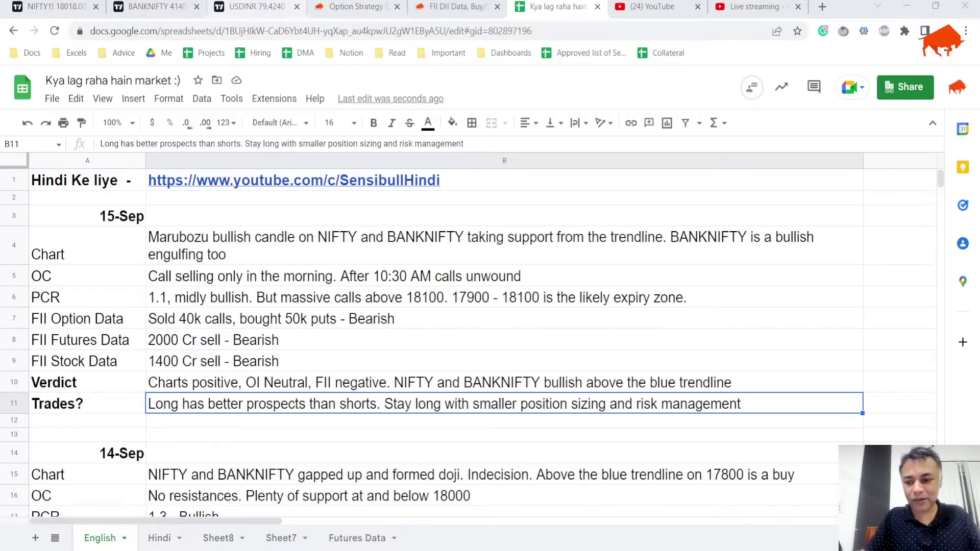
# Step: Switch to the USDINR daily chart in TradingView and examine recent price action against the moving averages and trendline
pyautogui.click(236, 7)
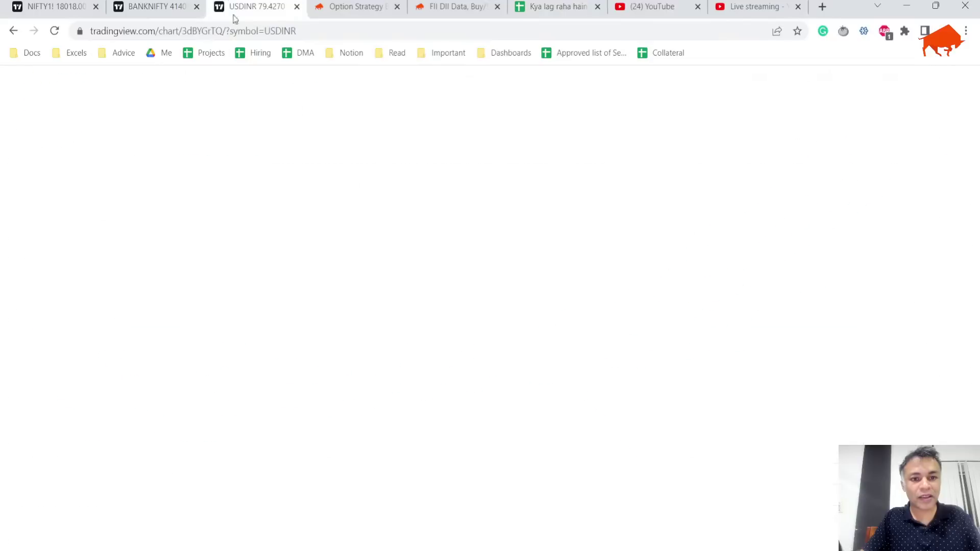
pyautogui.scroll(5, 834, 190)
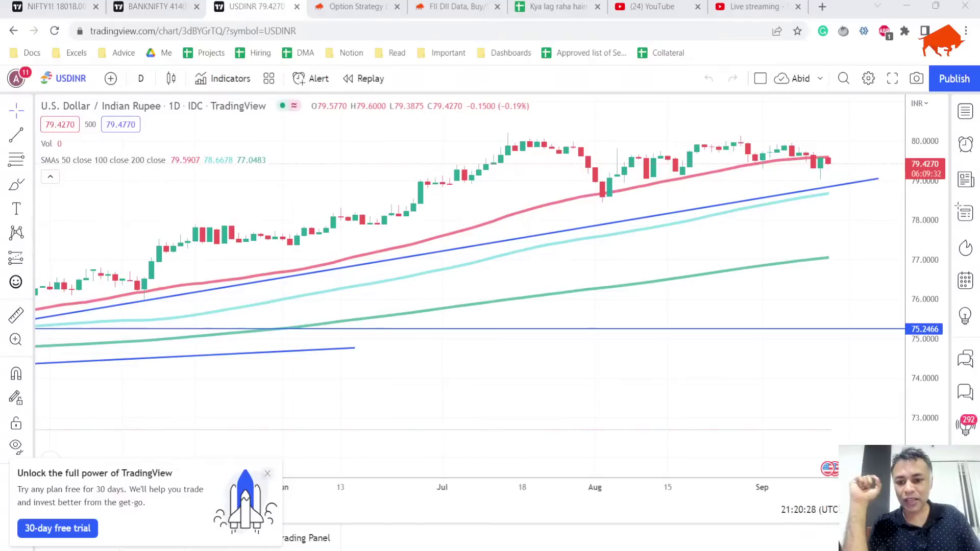
pyautogui.click(779, 154)
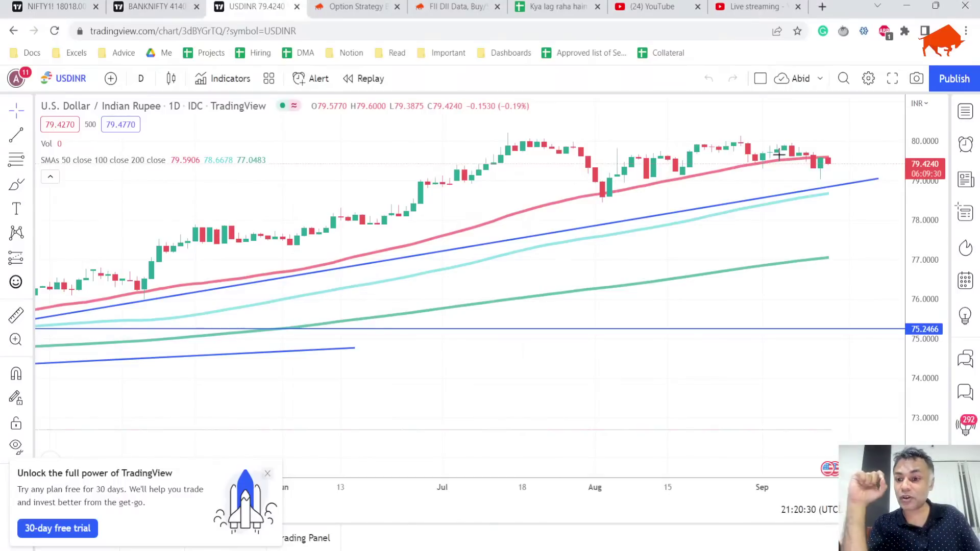